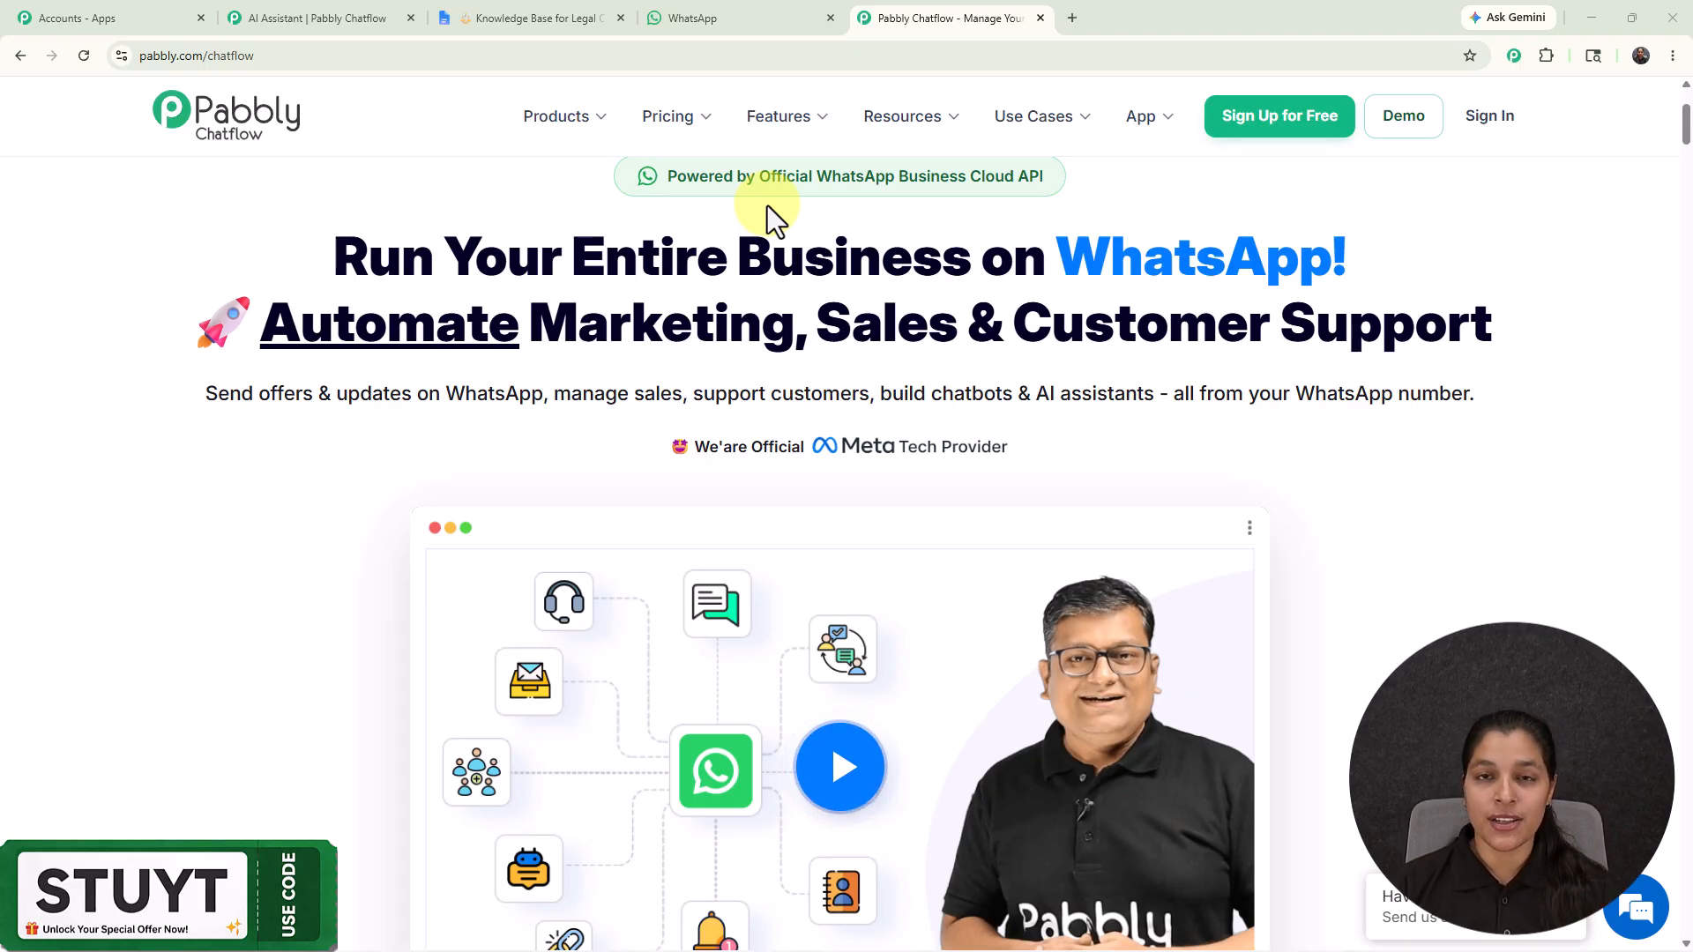
Switch to WhatsApp Web and send the message "Hey I need help" in the My Test Number chat
click(706, 9)
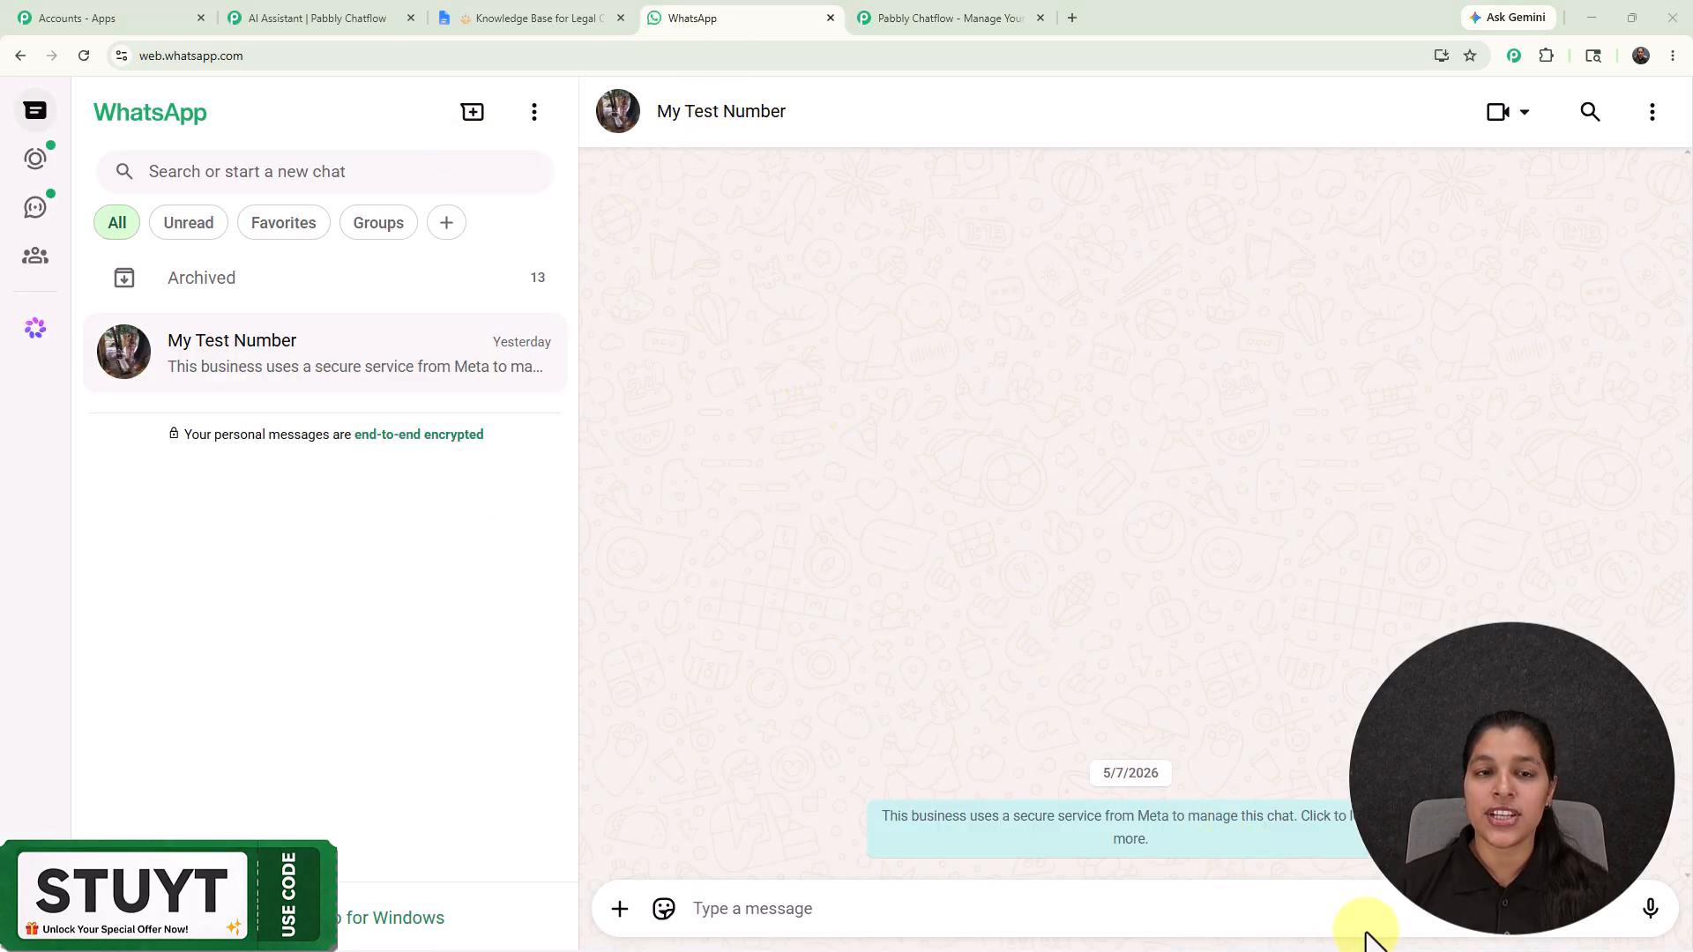
click(963, 904)
text(Hey I need help)
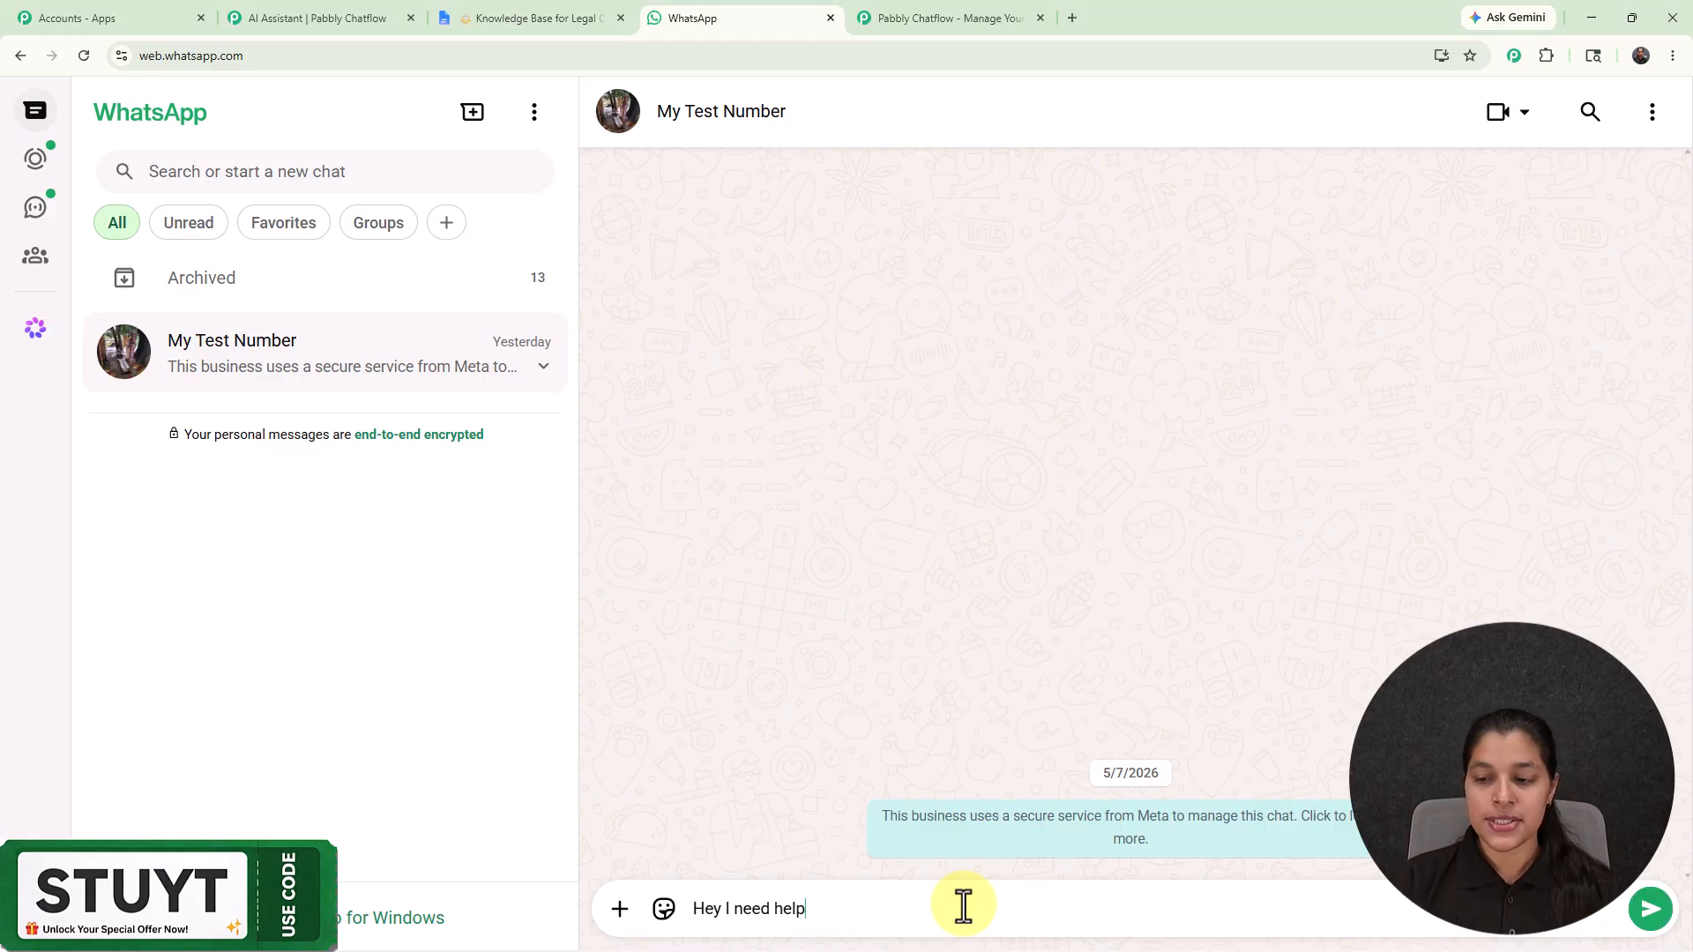
key(Return)
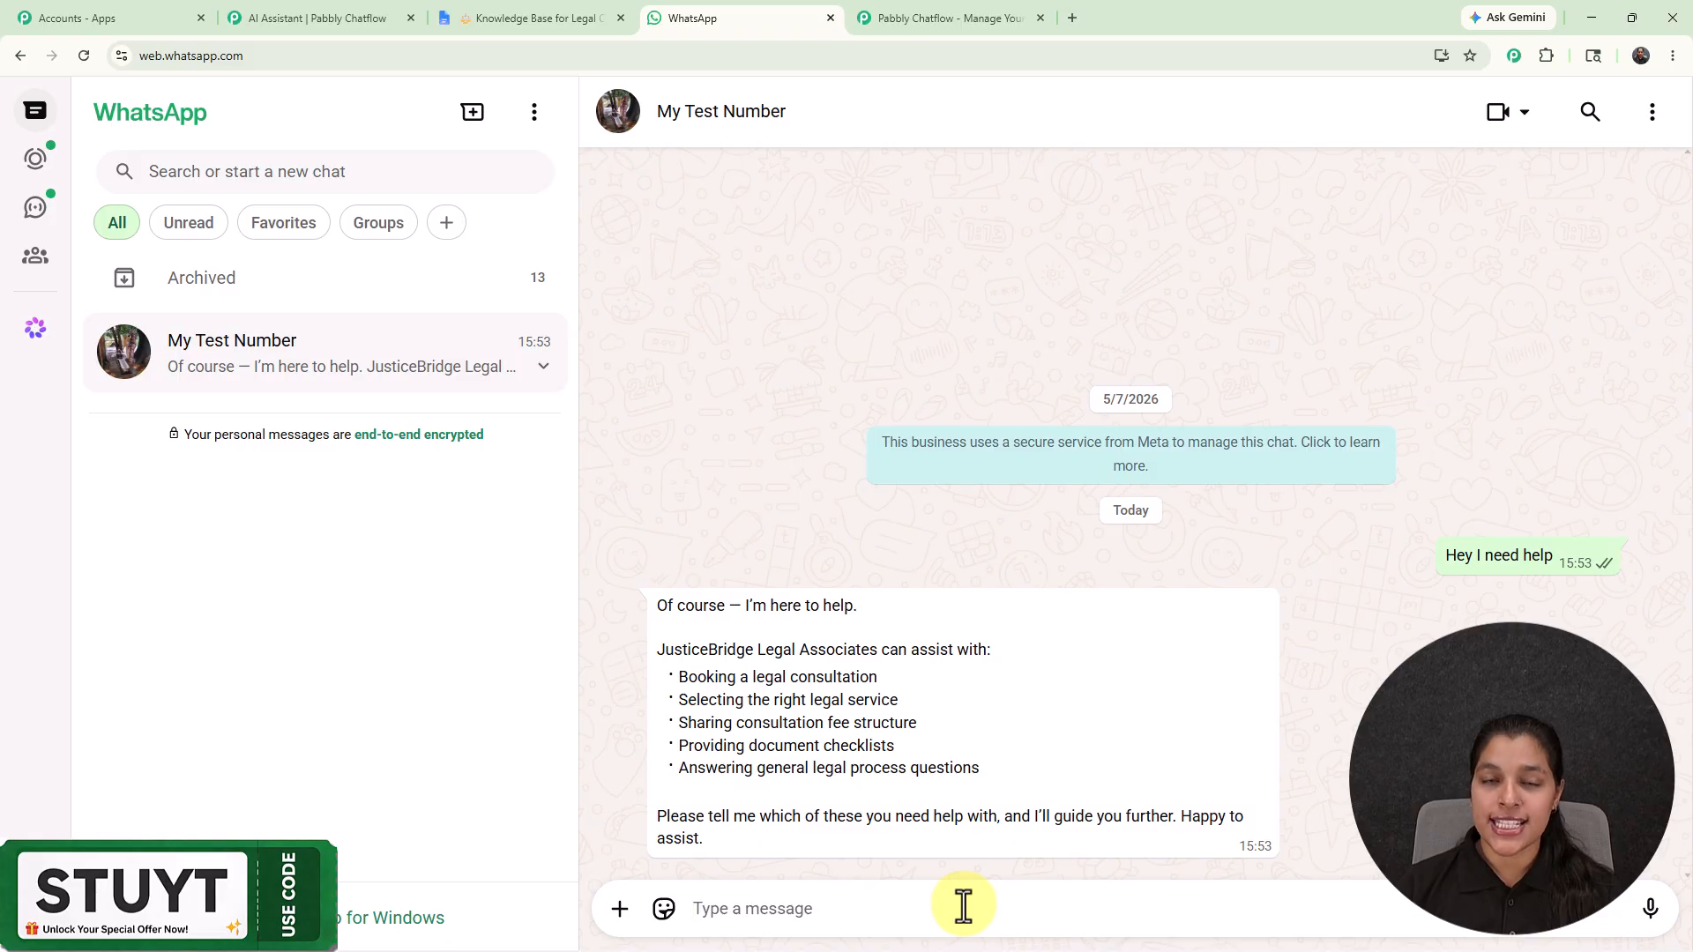
Send the questions "Do you provide court representation?" and "Which Legal Services do you offer?" in the chat
text(Do you provide court representation?)
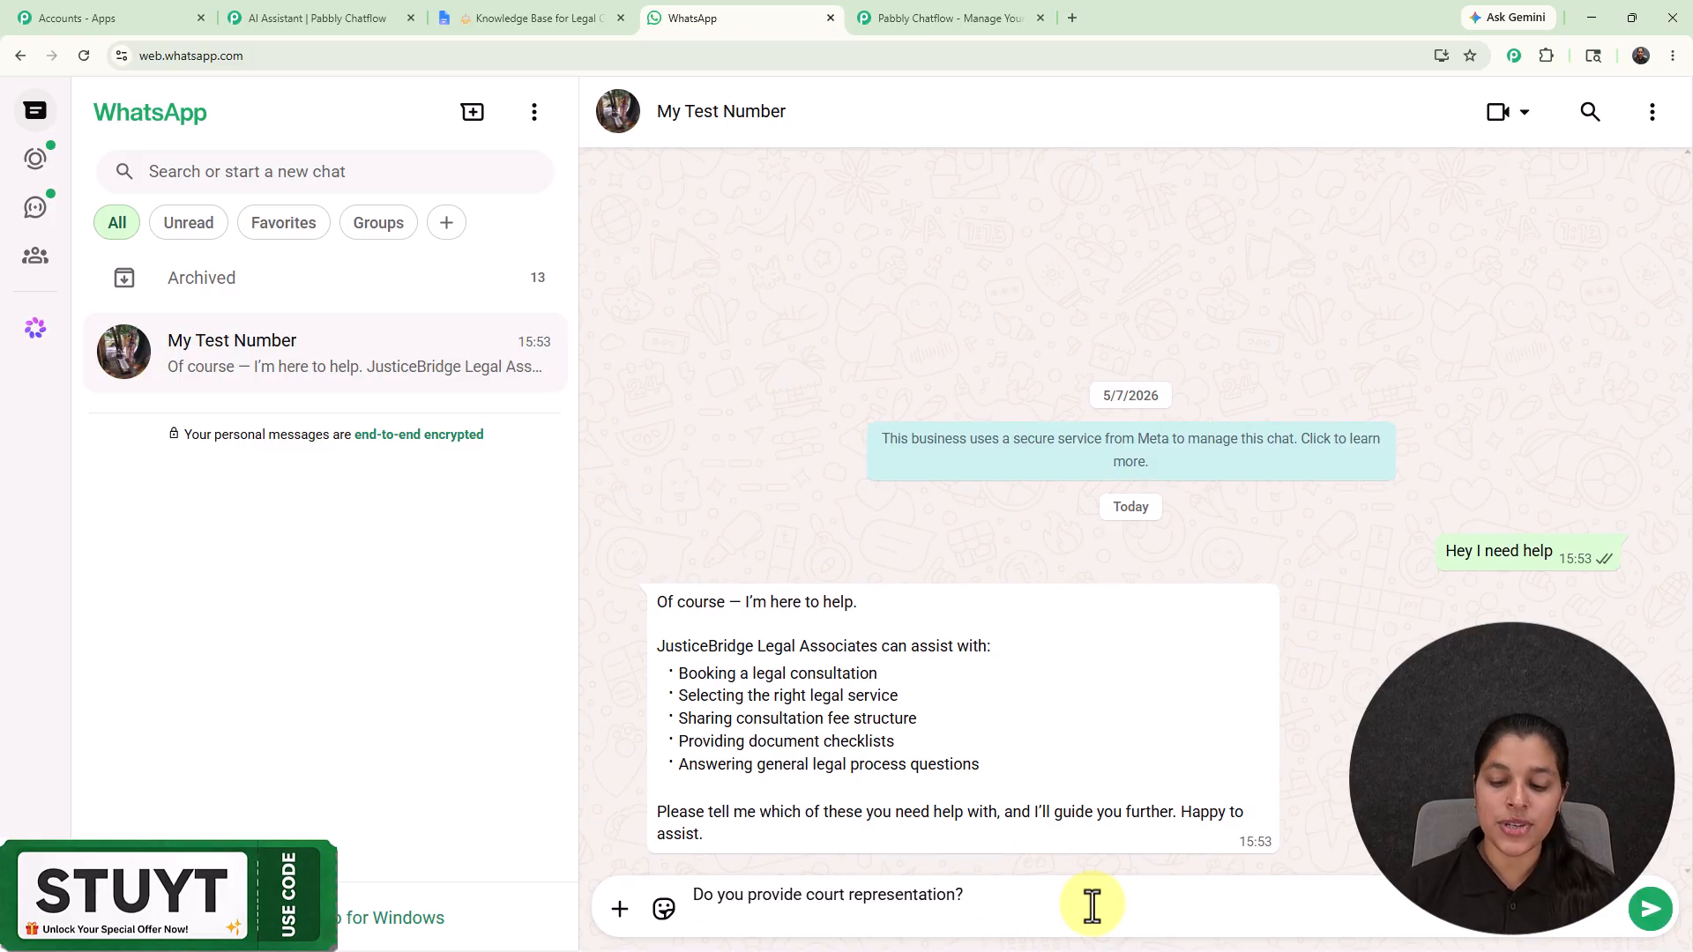
key(Return)
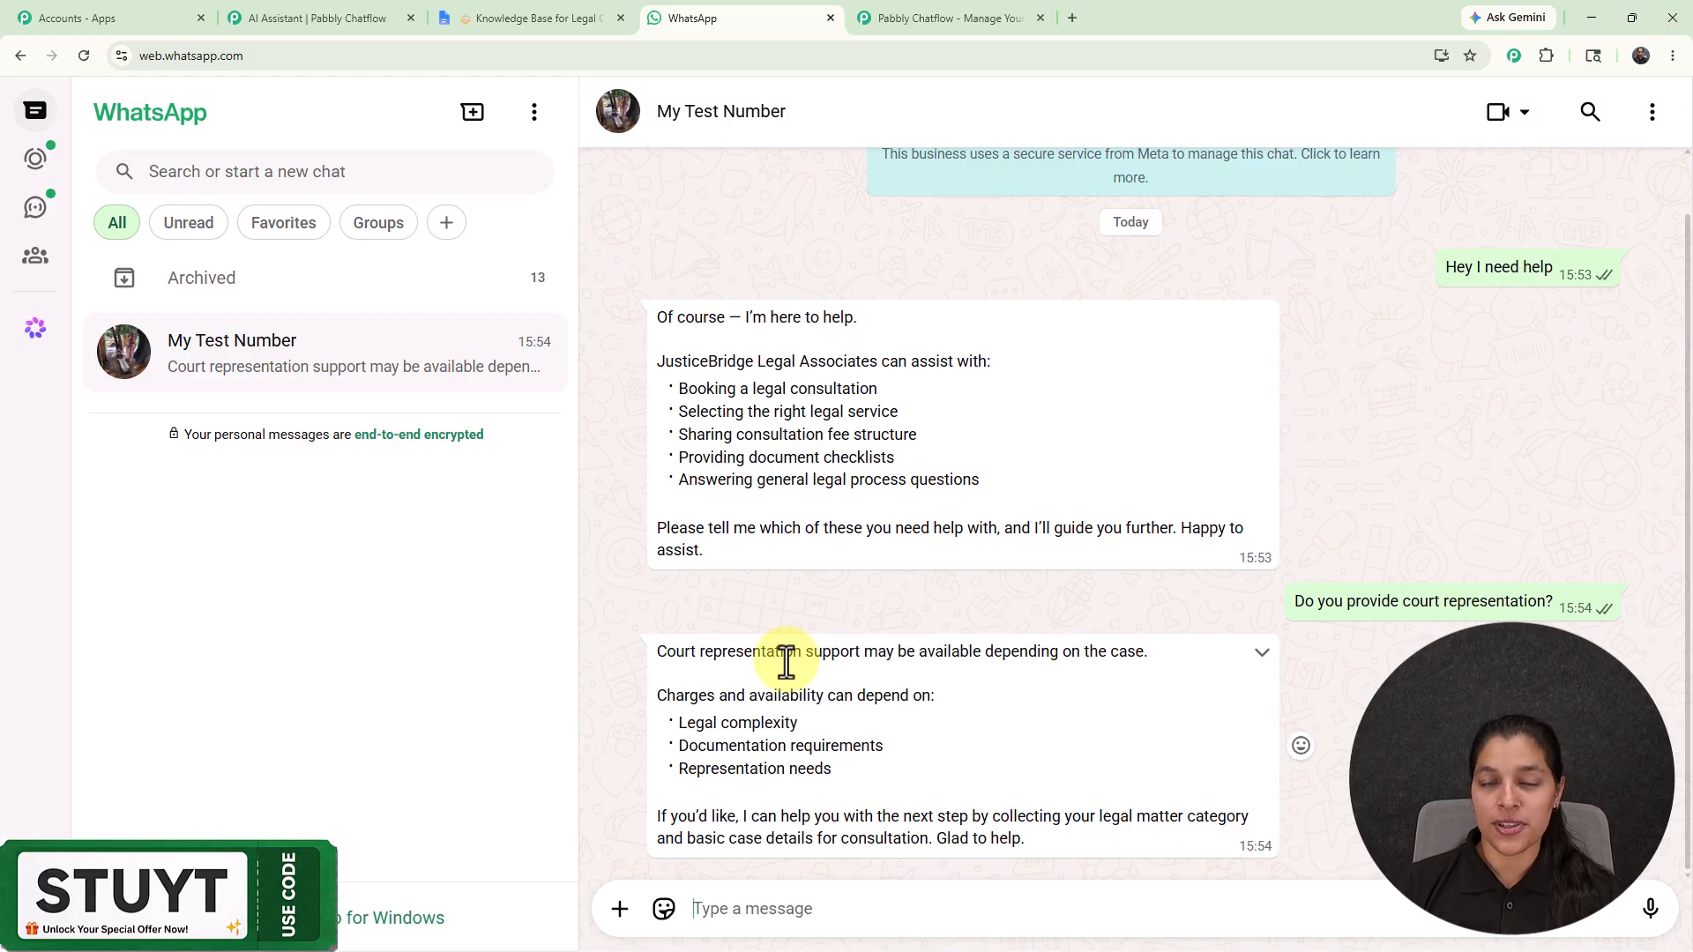
click(1006, 911)
text(Which Legal Services do you offer)
text(?)
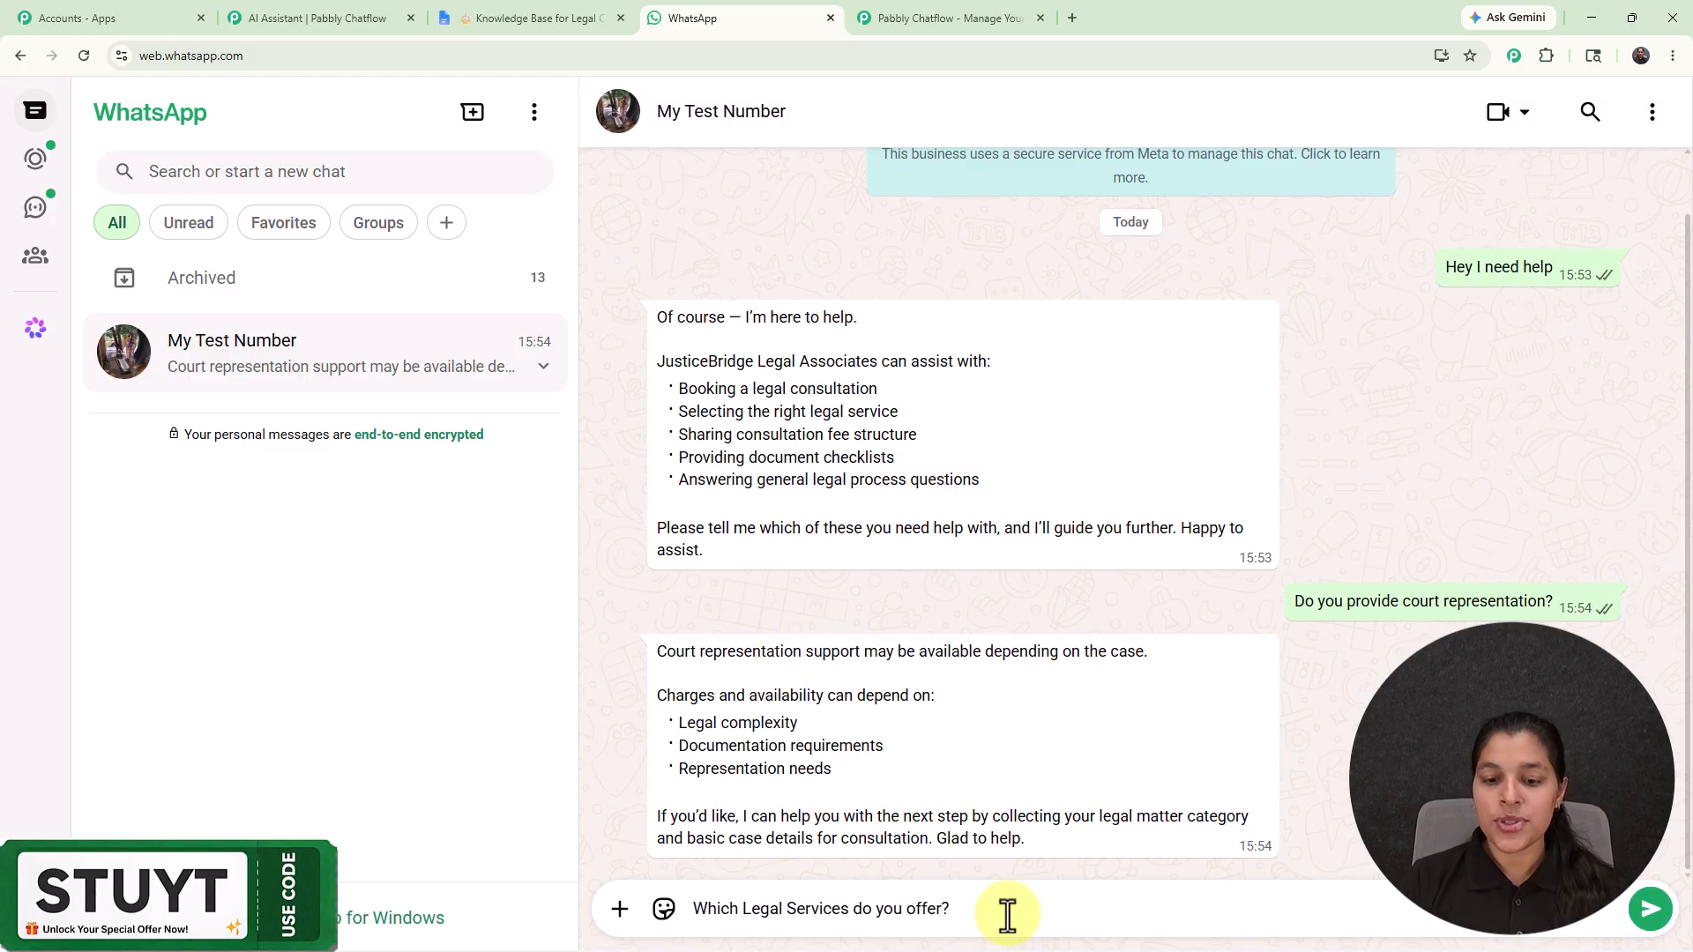
key(Return)
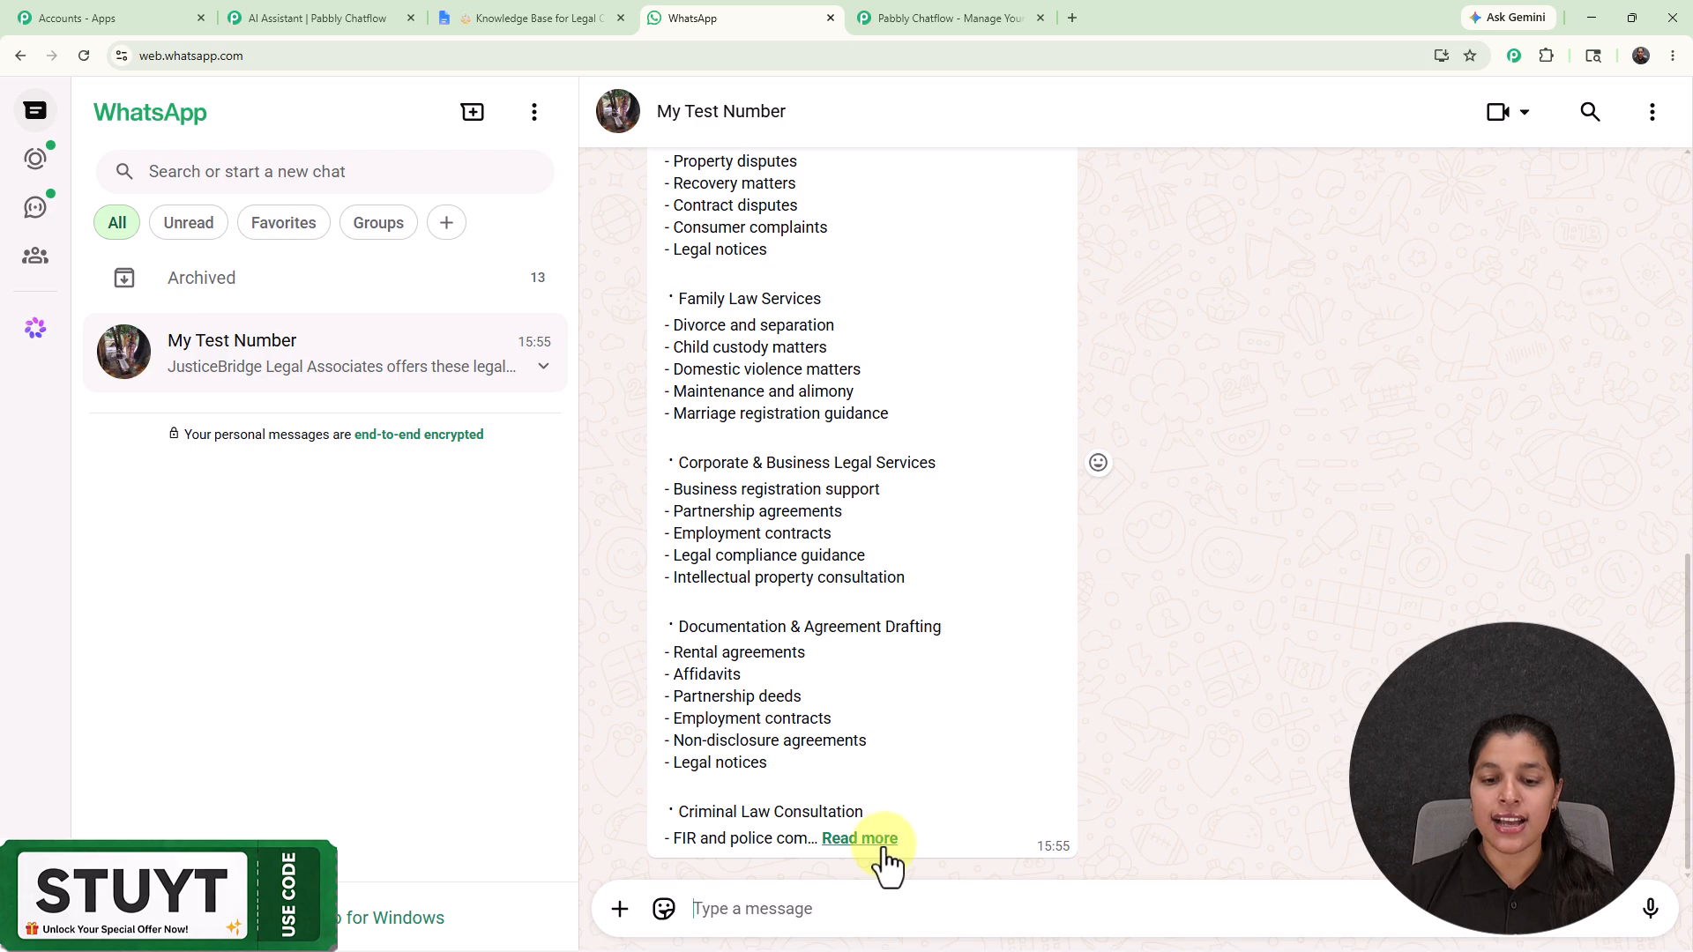
Expand the truncated reply about legal services and read through the full list of categories
click(883, 851)
scroll(884, 845, down, 3)
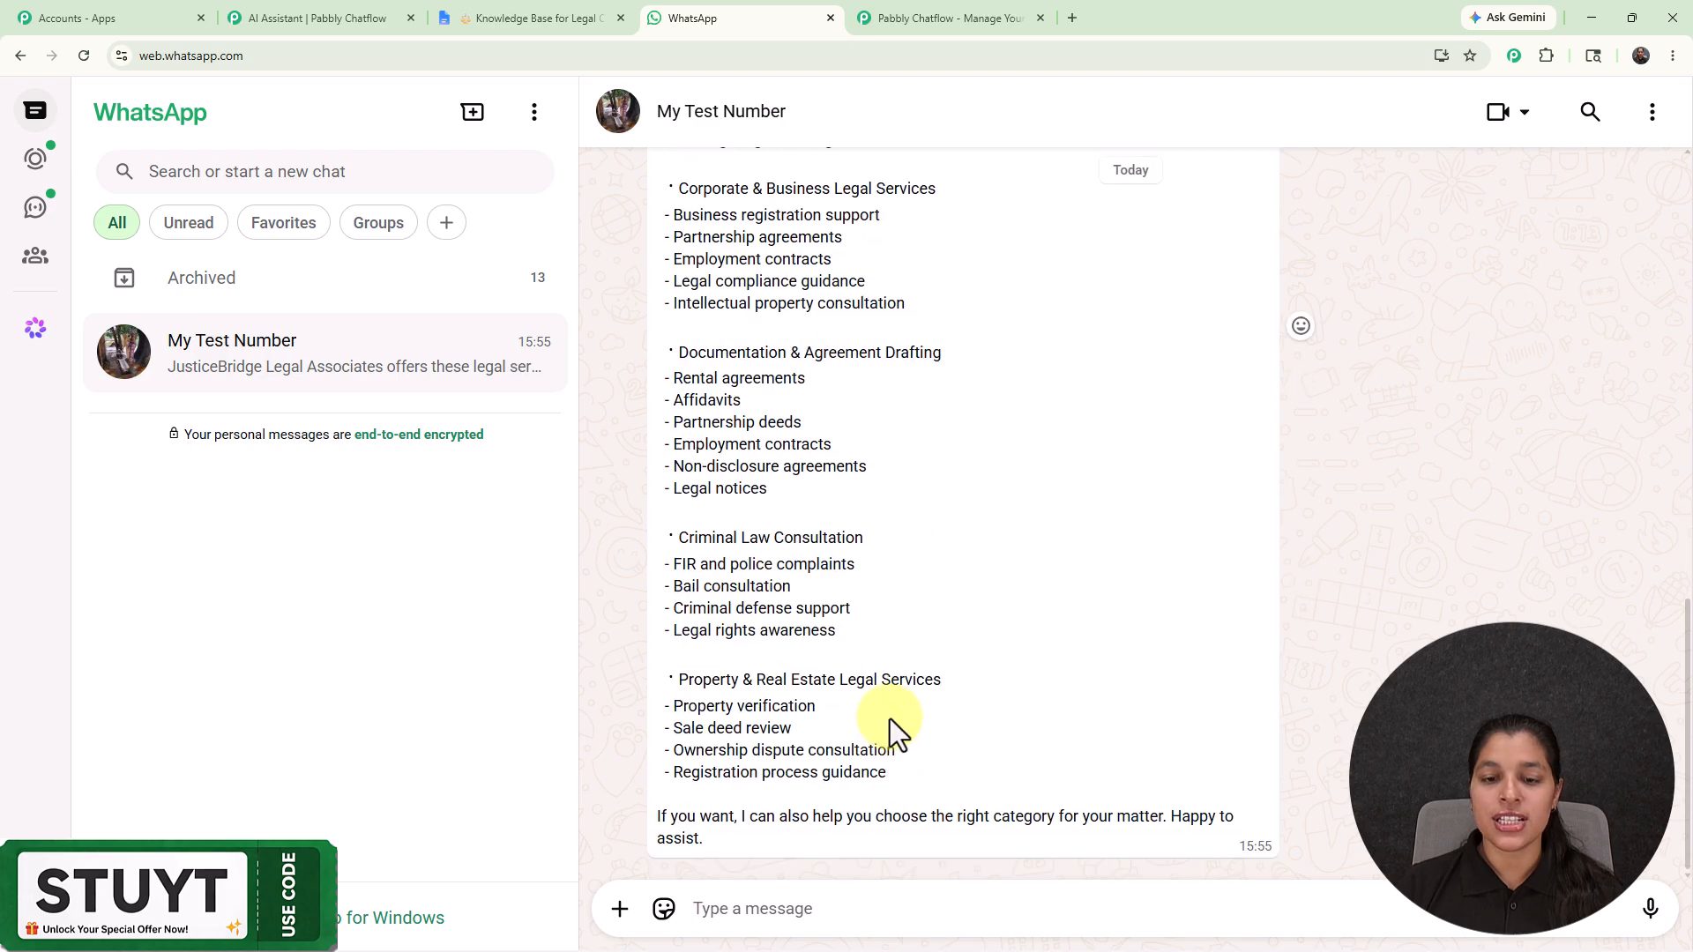
scroll(891, 709, up, 7)
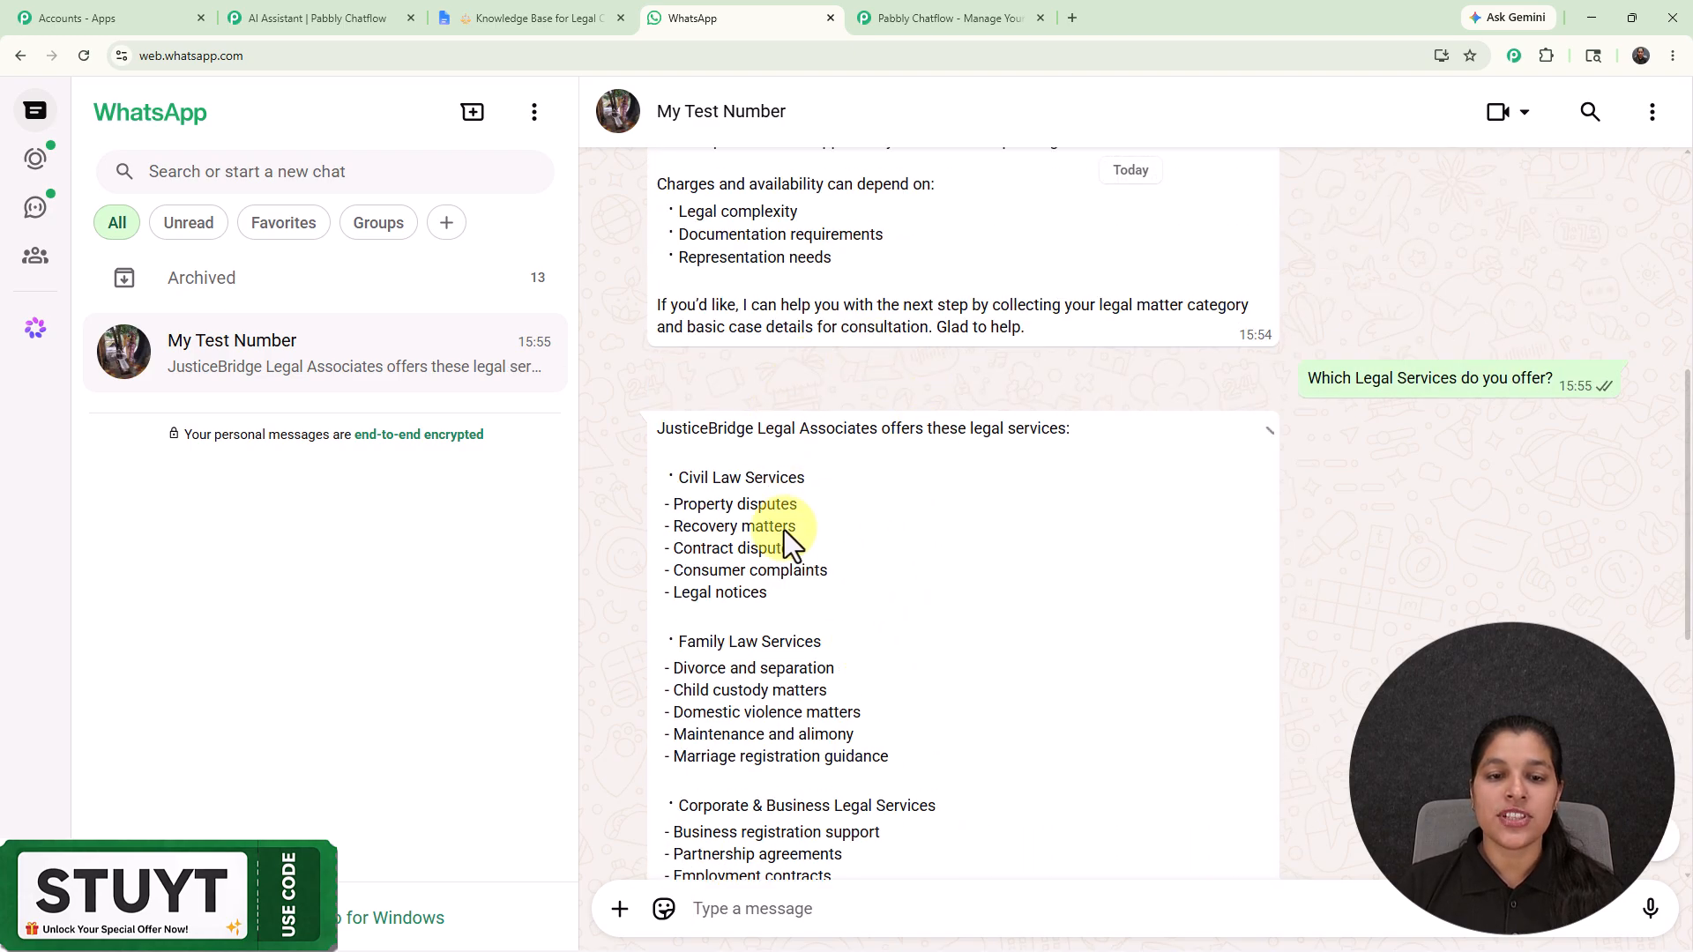
scroll(1053, 617, down, 6)
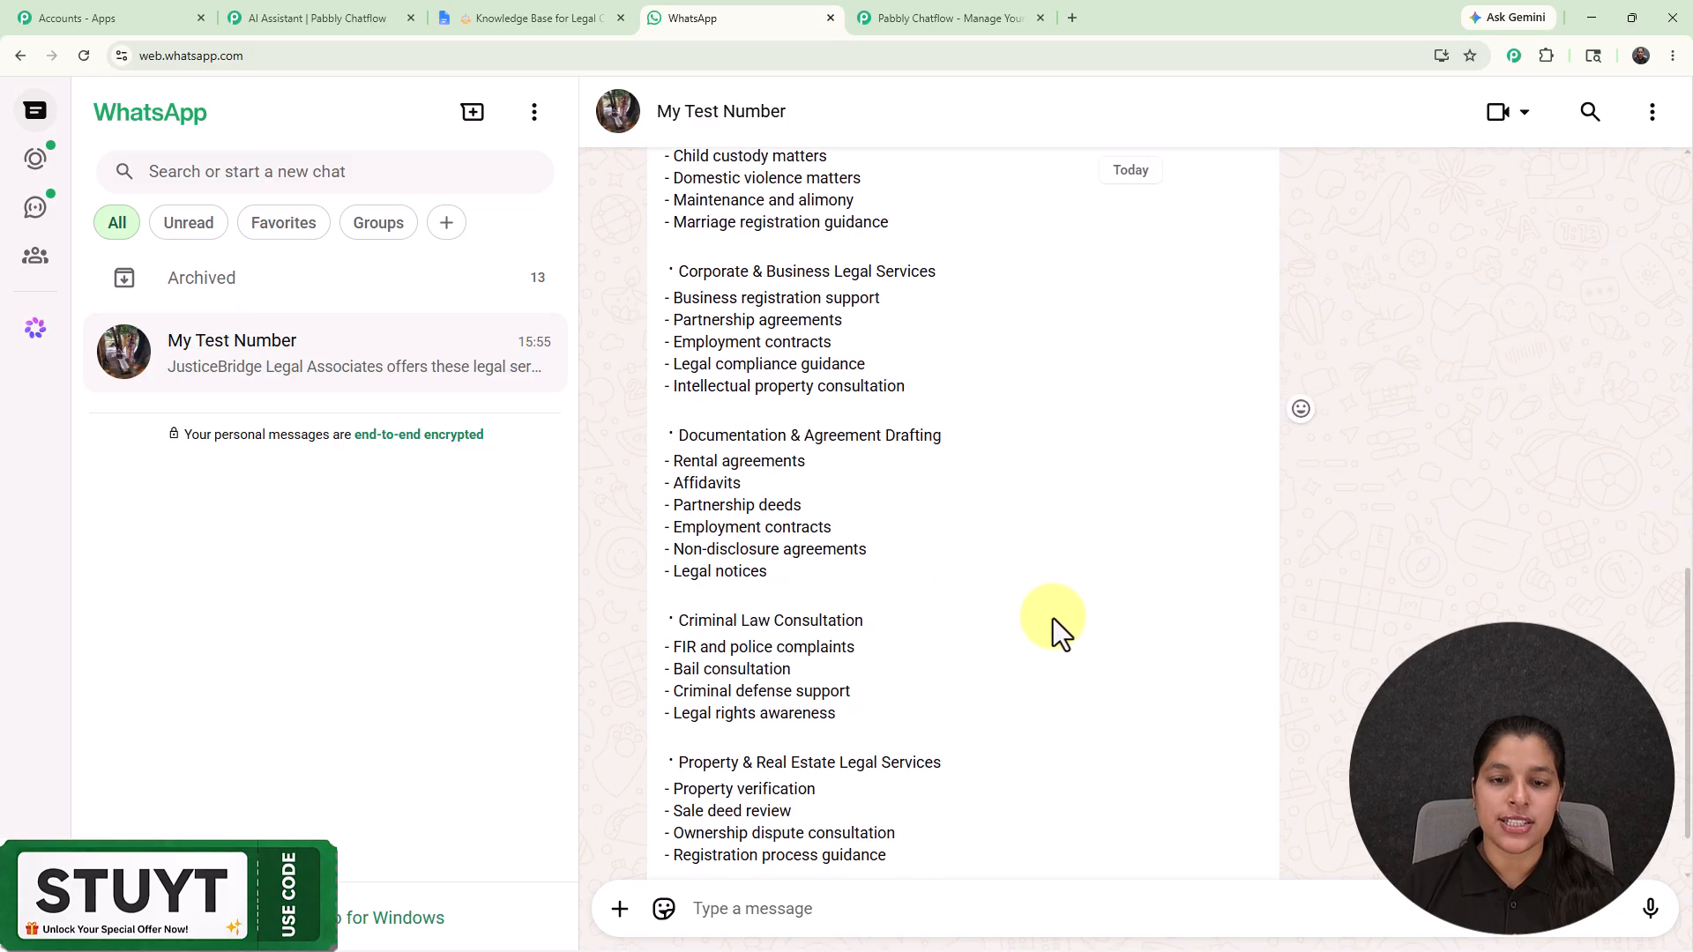
scroll(1053, 617, down, 1)
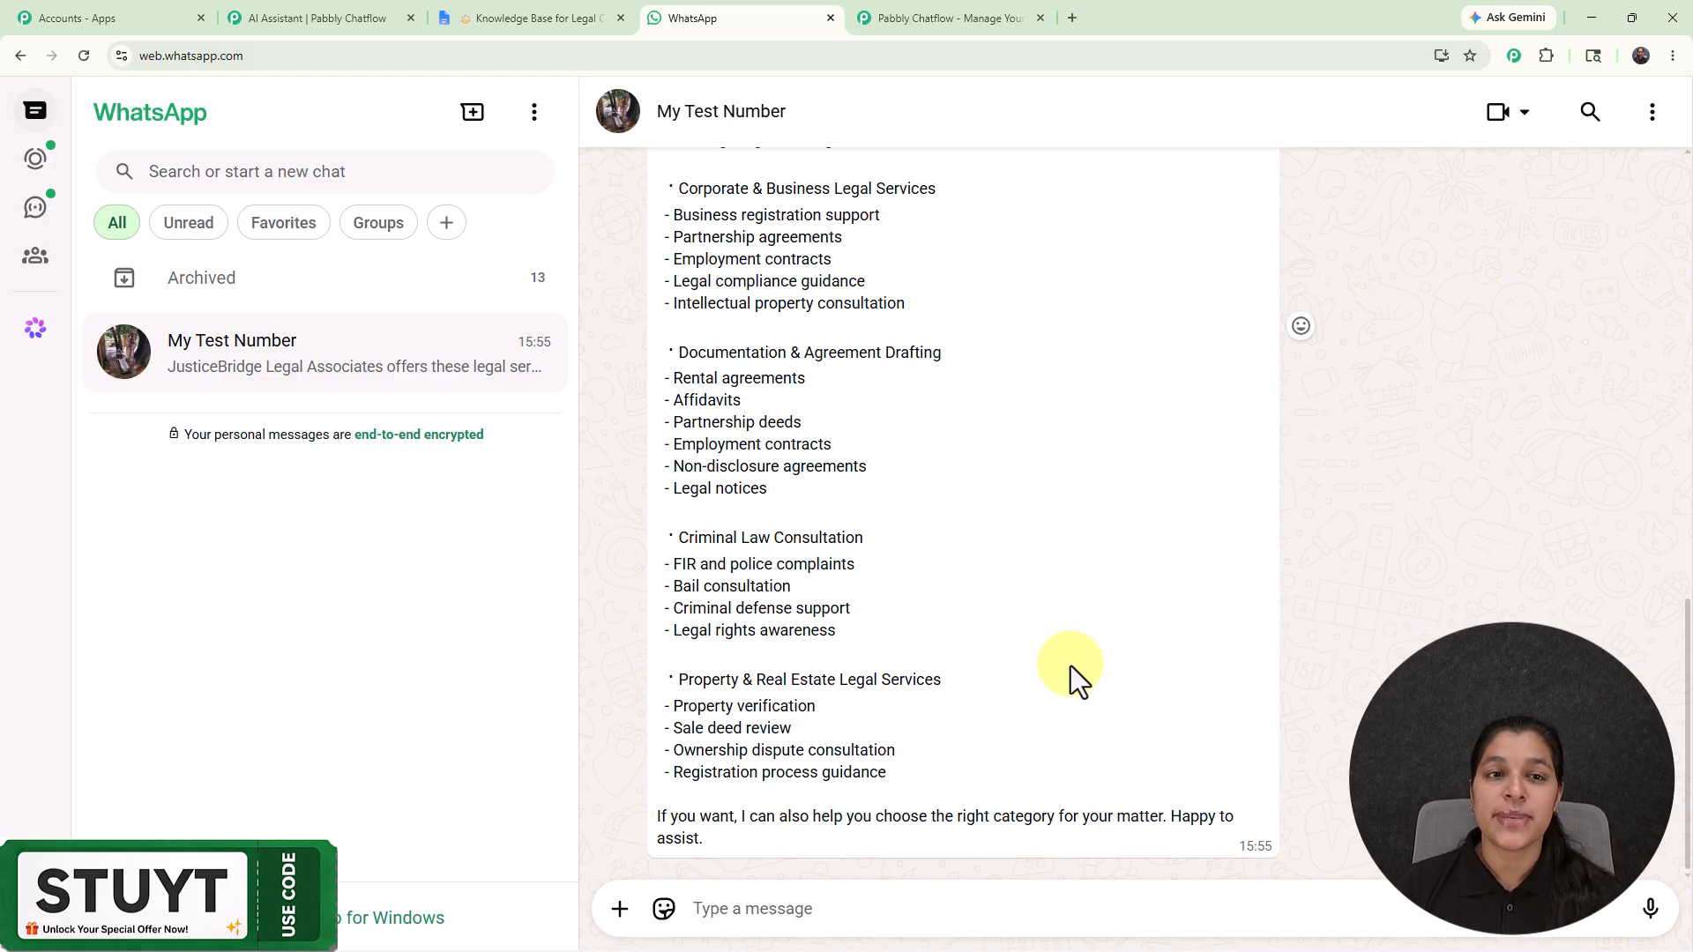
Switch to the Knowledge Base for Legal Consultation Business document in Google Docs and examine its company name and About section
click(574, 15)
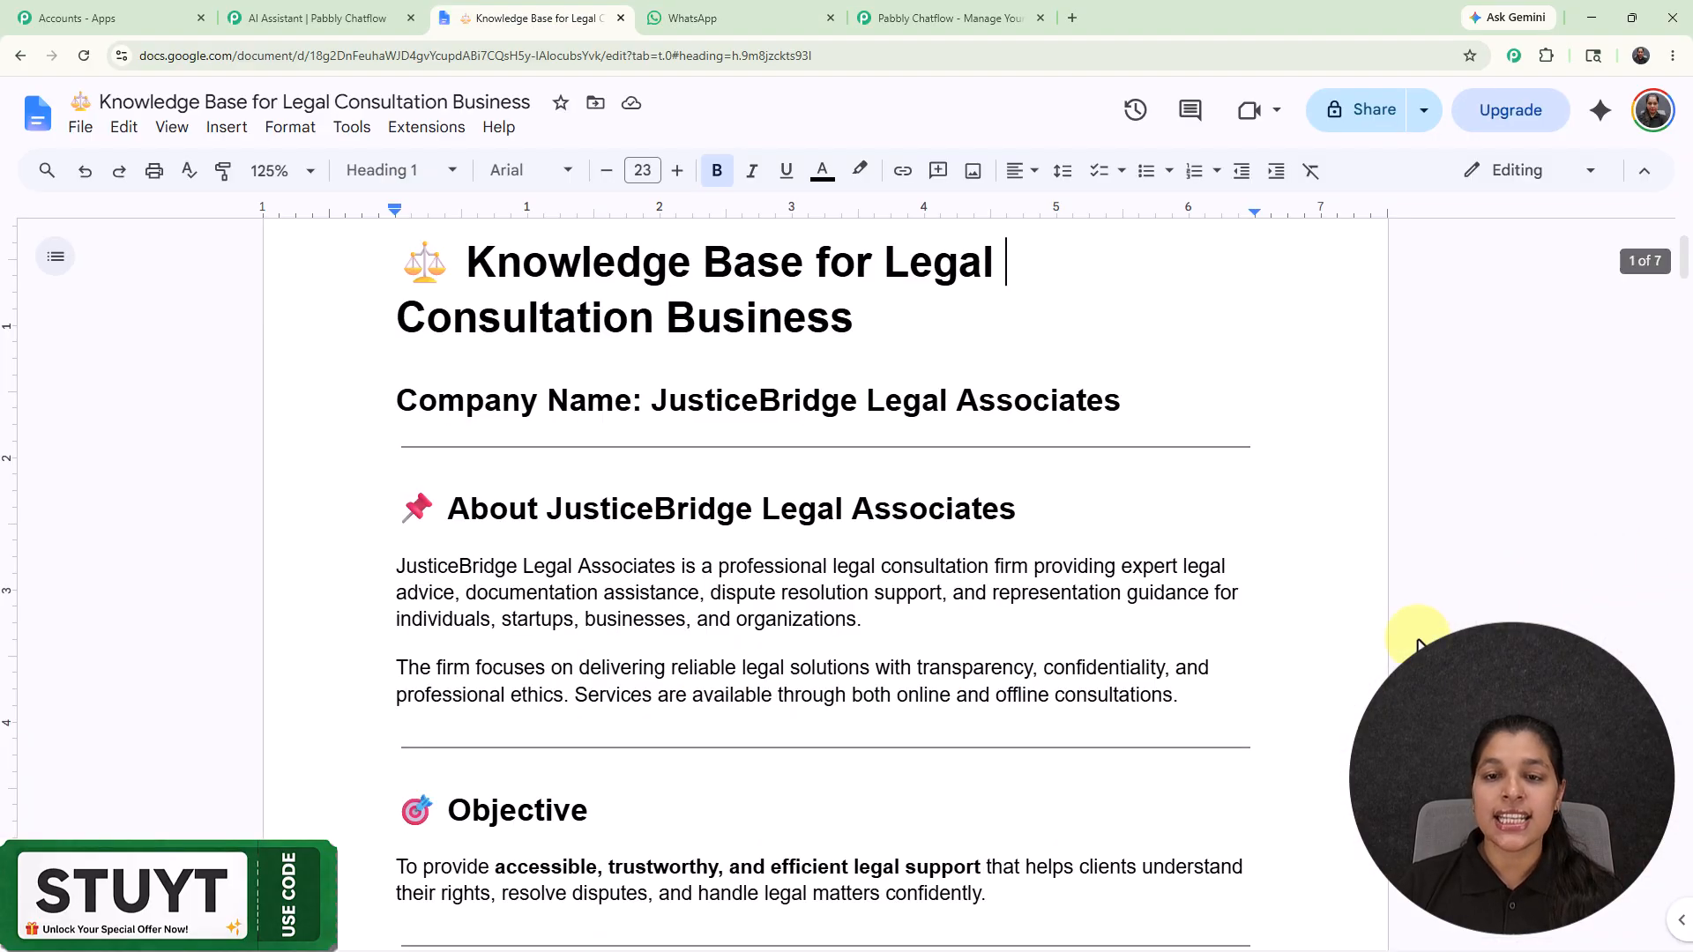
scroll(1128, 670, down, 6)
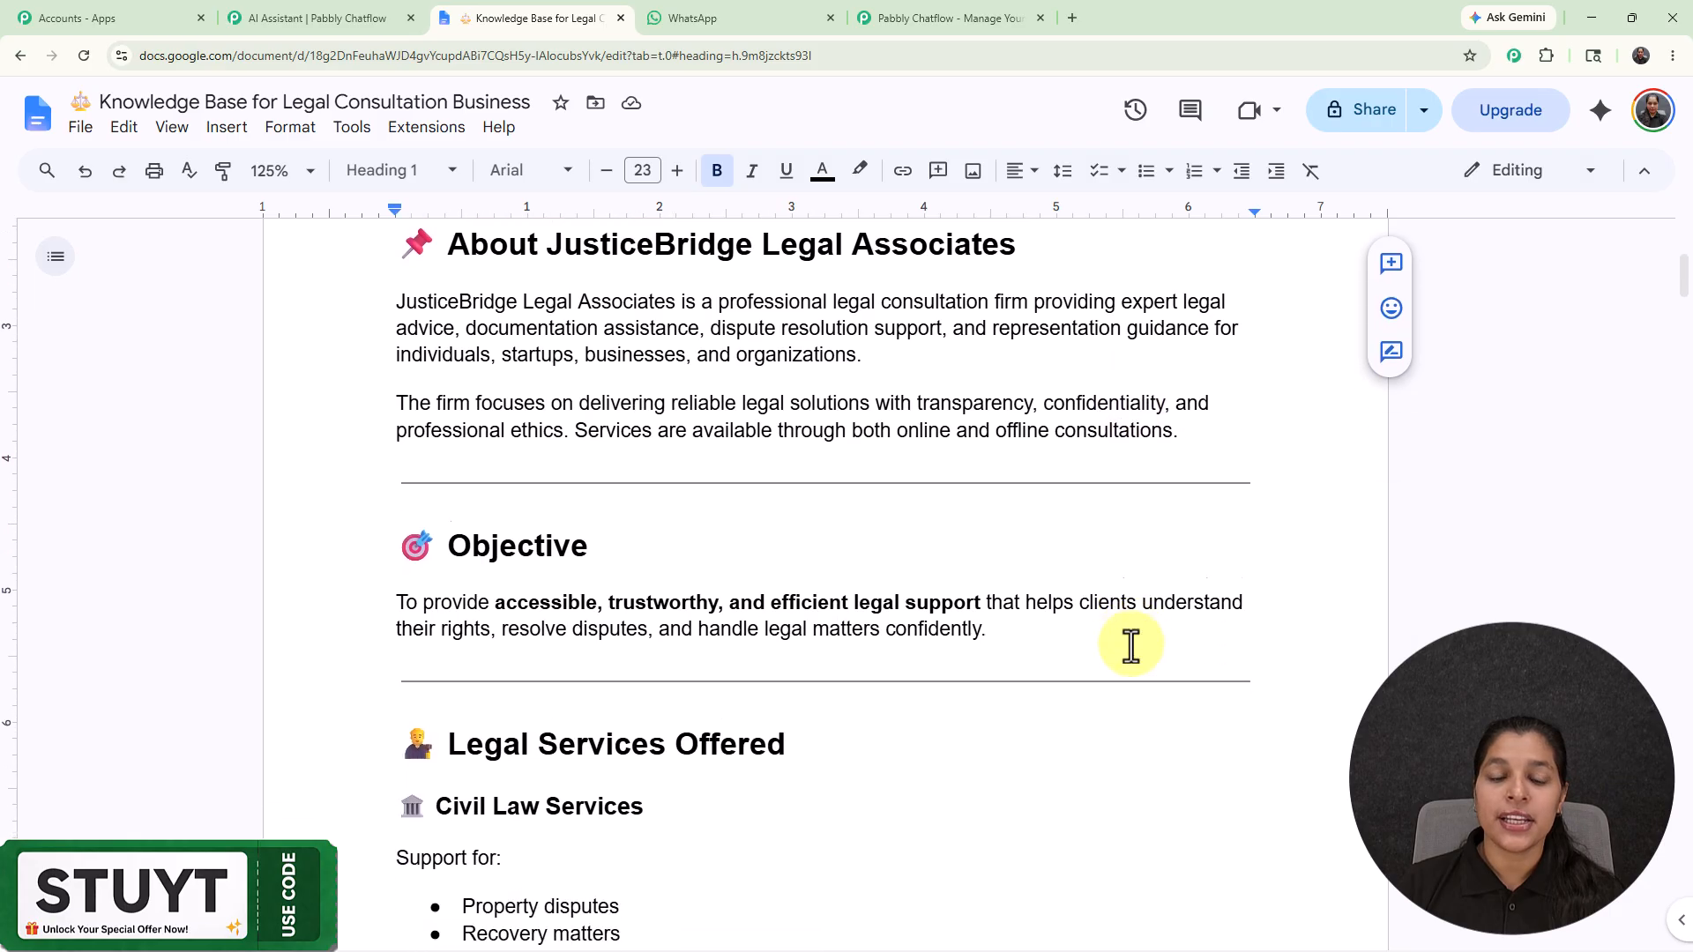
scroll(1131, 644, up, 6)
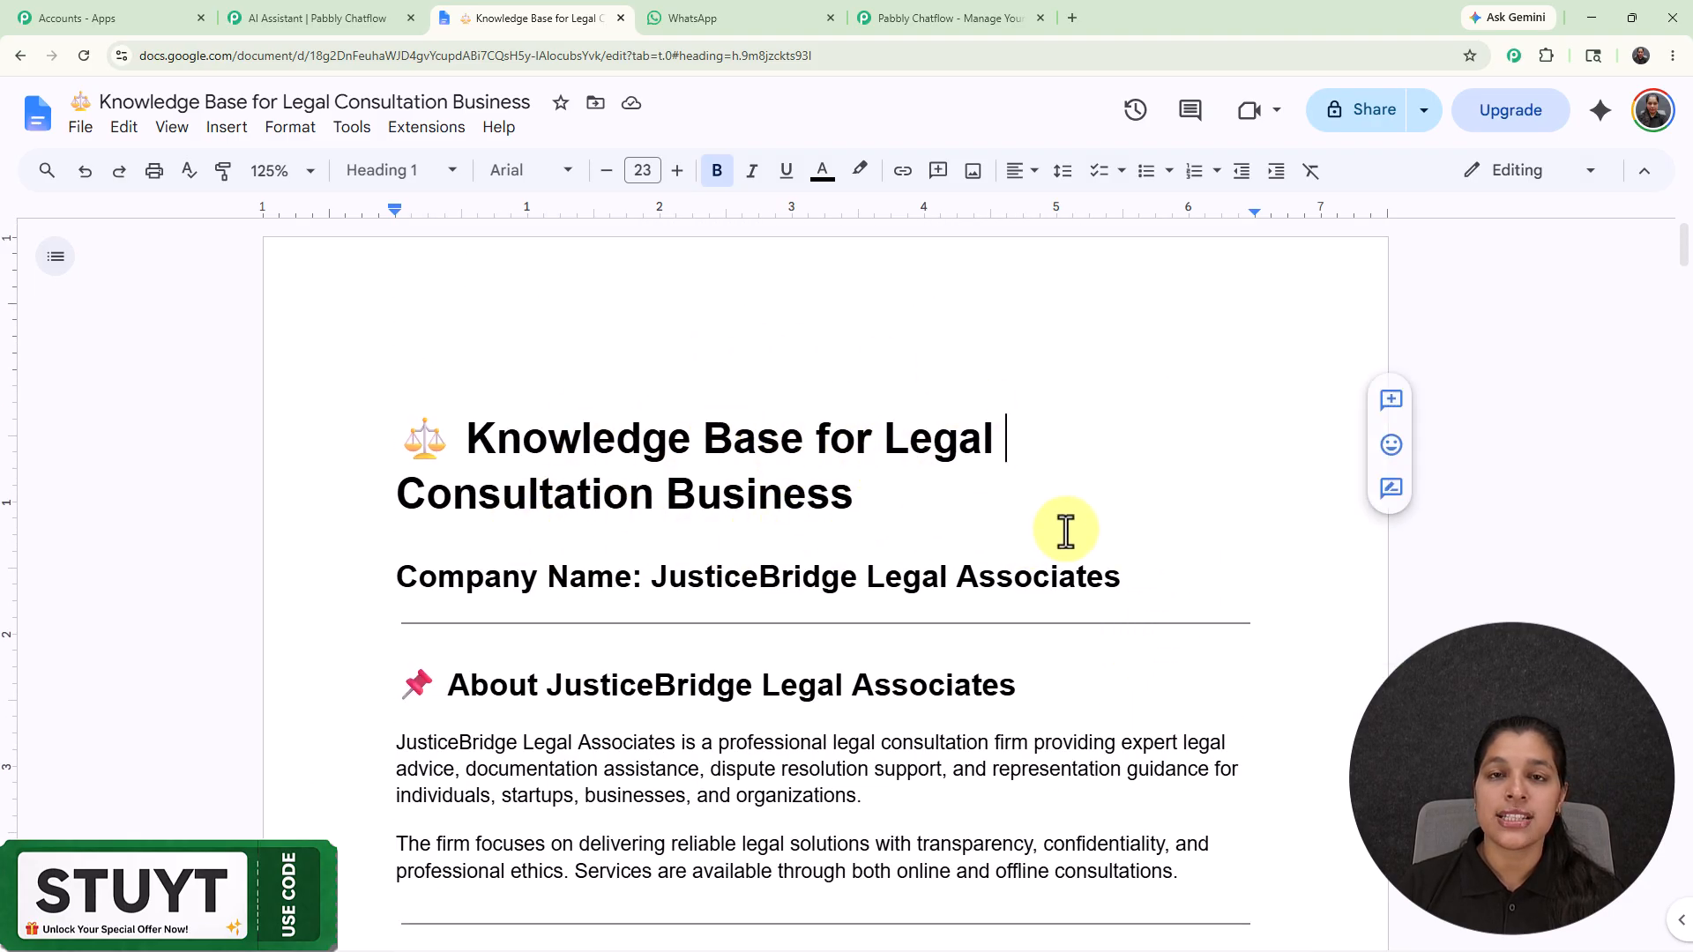
drag(653, 577, 1167, 594)
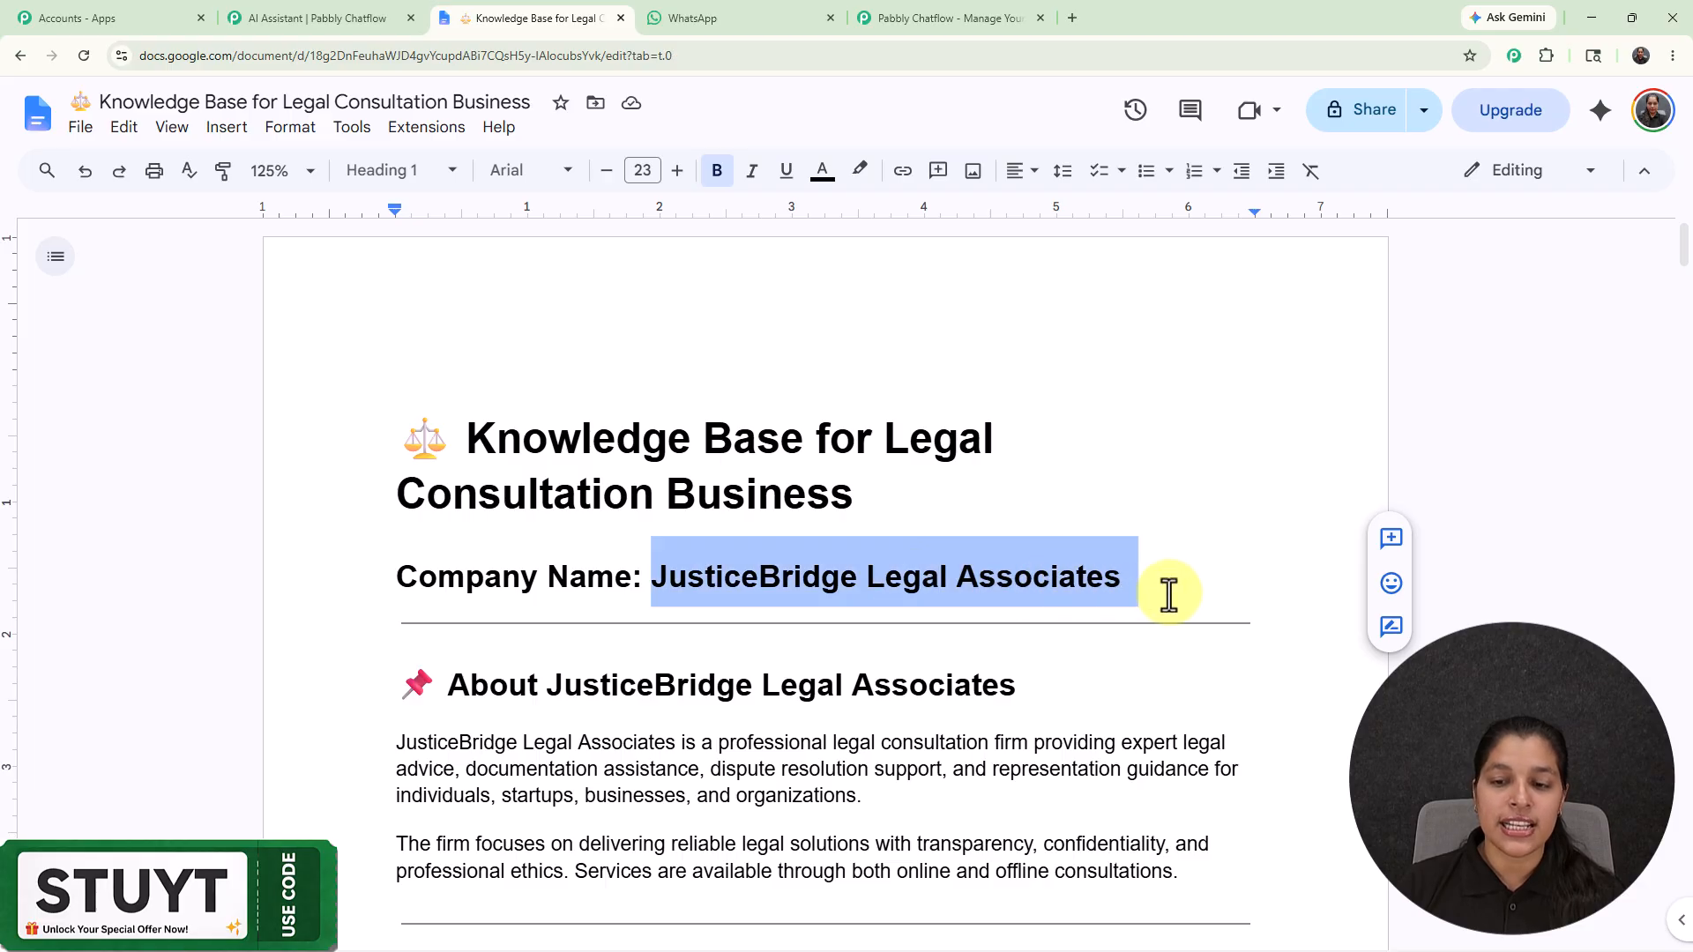
click(1081, 474)
scroll(1081, 473, down, 4)
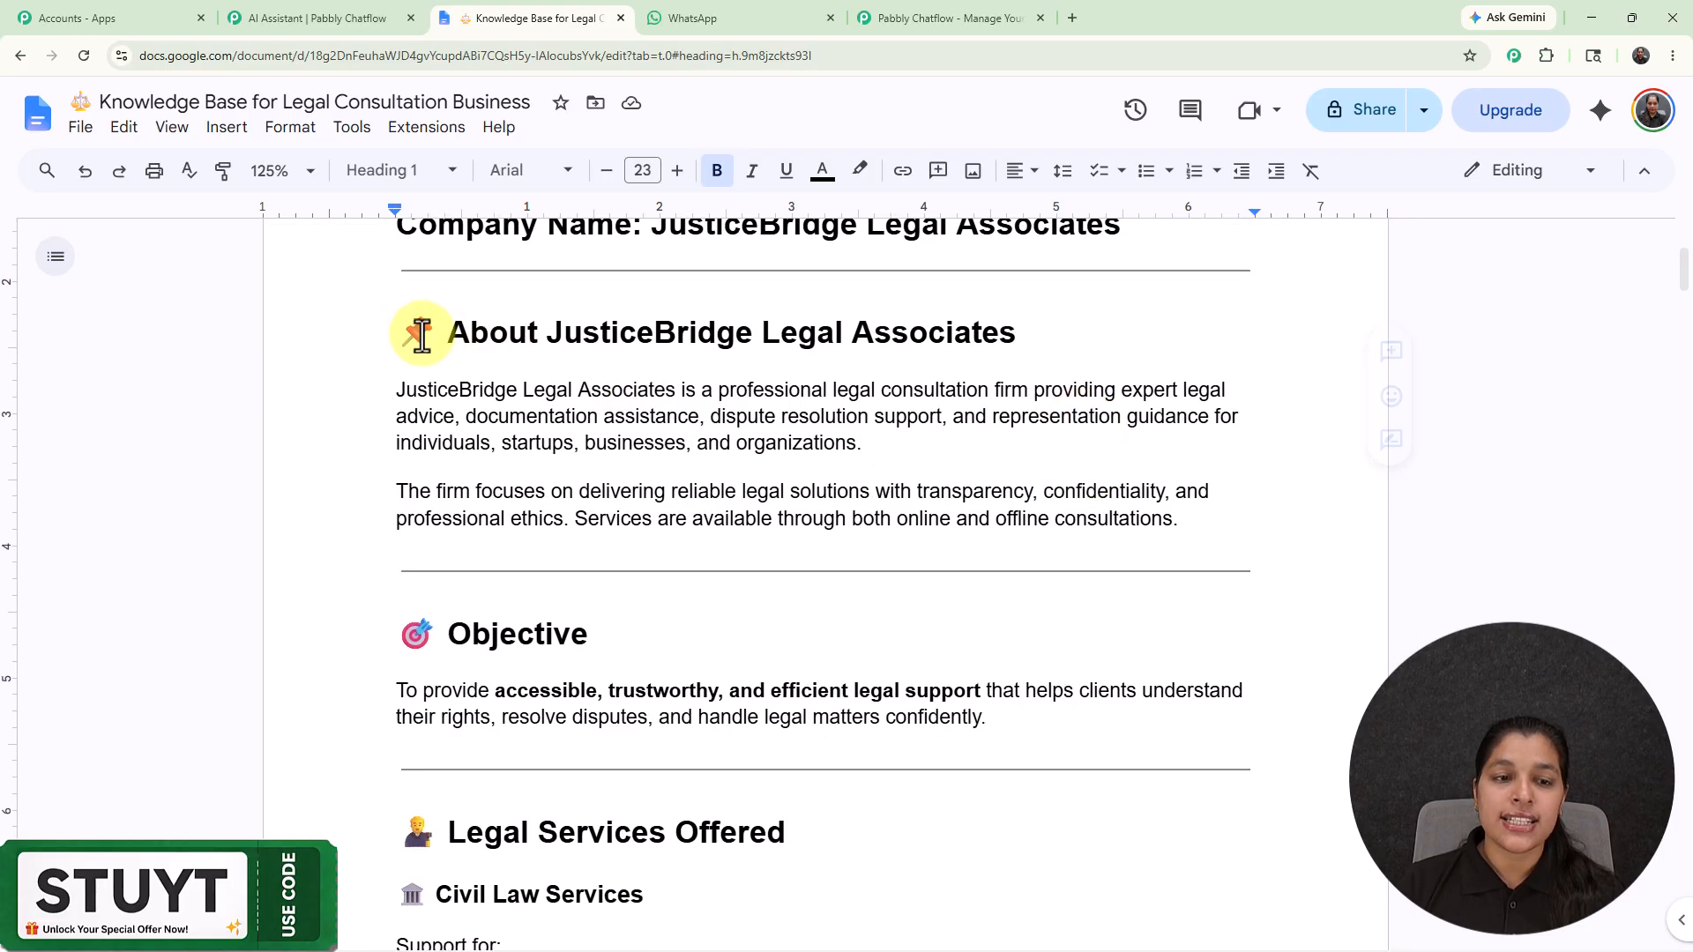
drag(377, 331, 1181, 527)
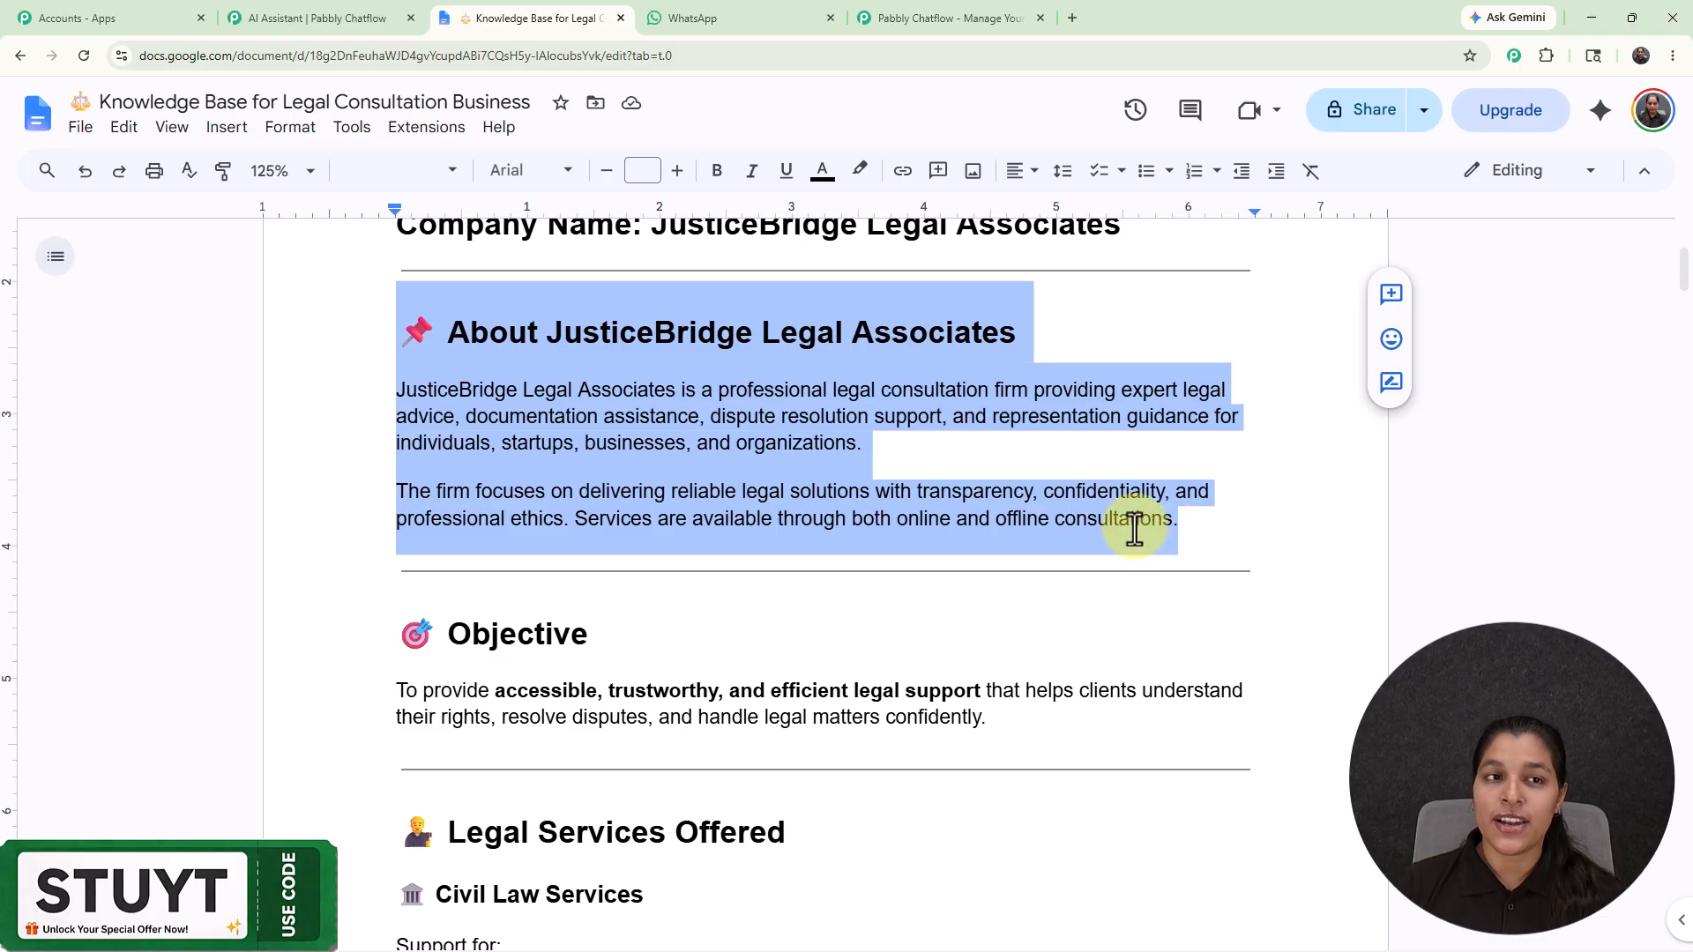
Open pabbly.com/chatflow in a new browser tab and dismiss the limited-time offer popup
click(723, 33)
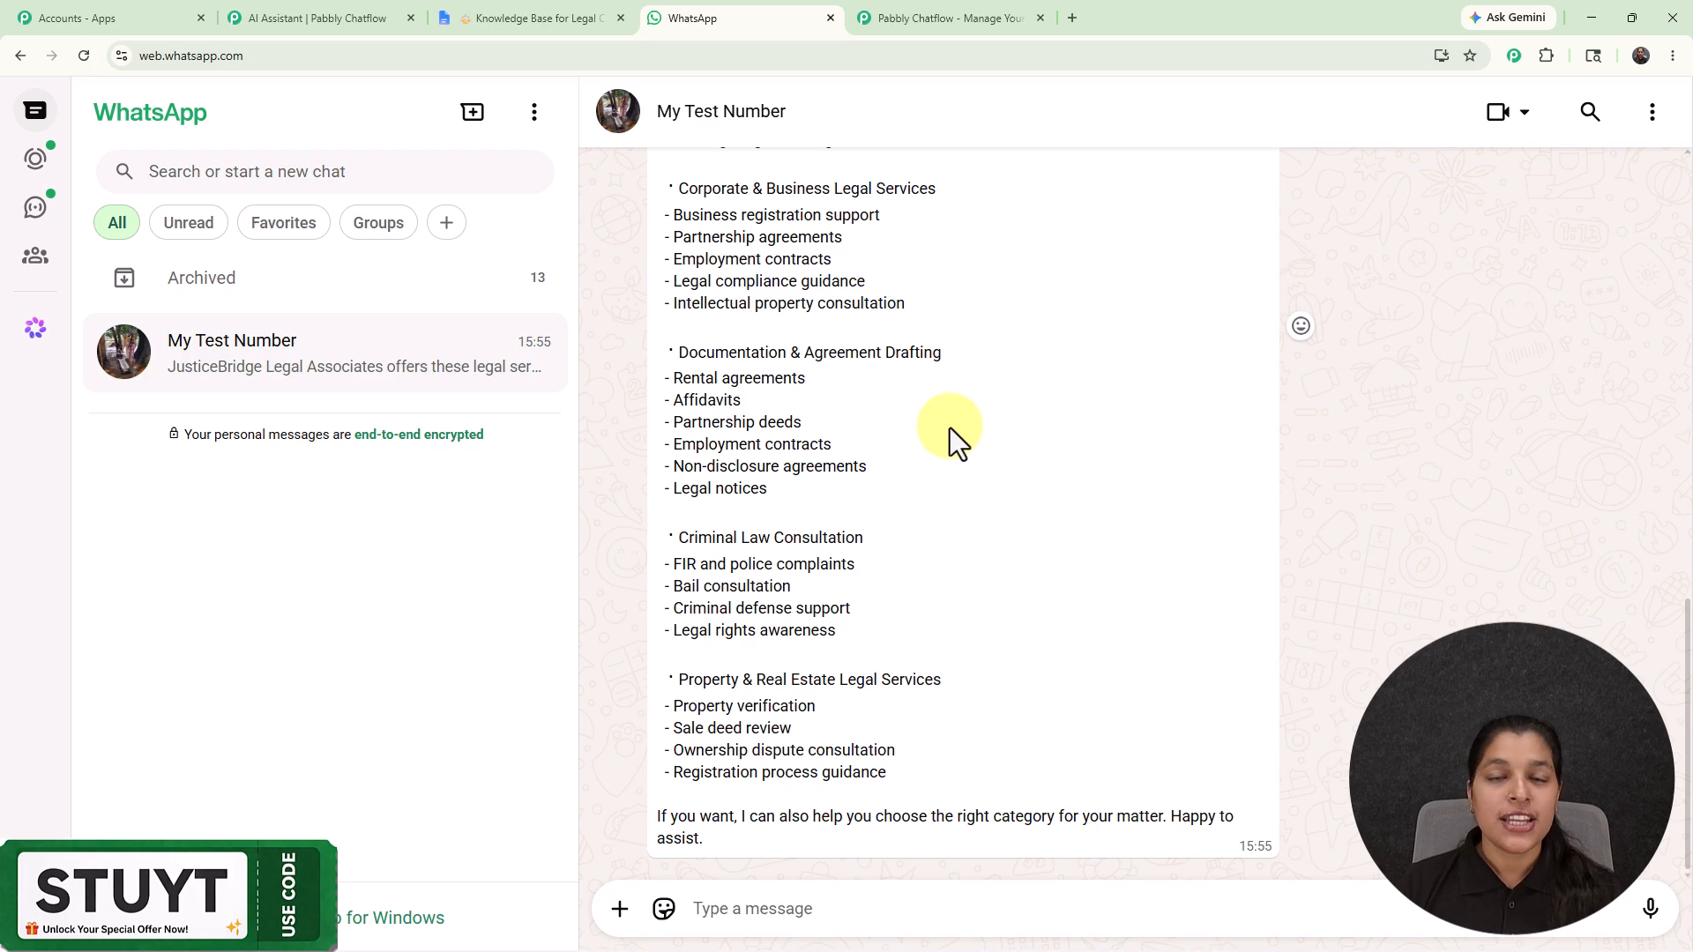
click(314, 23)
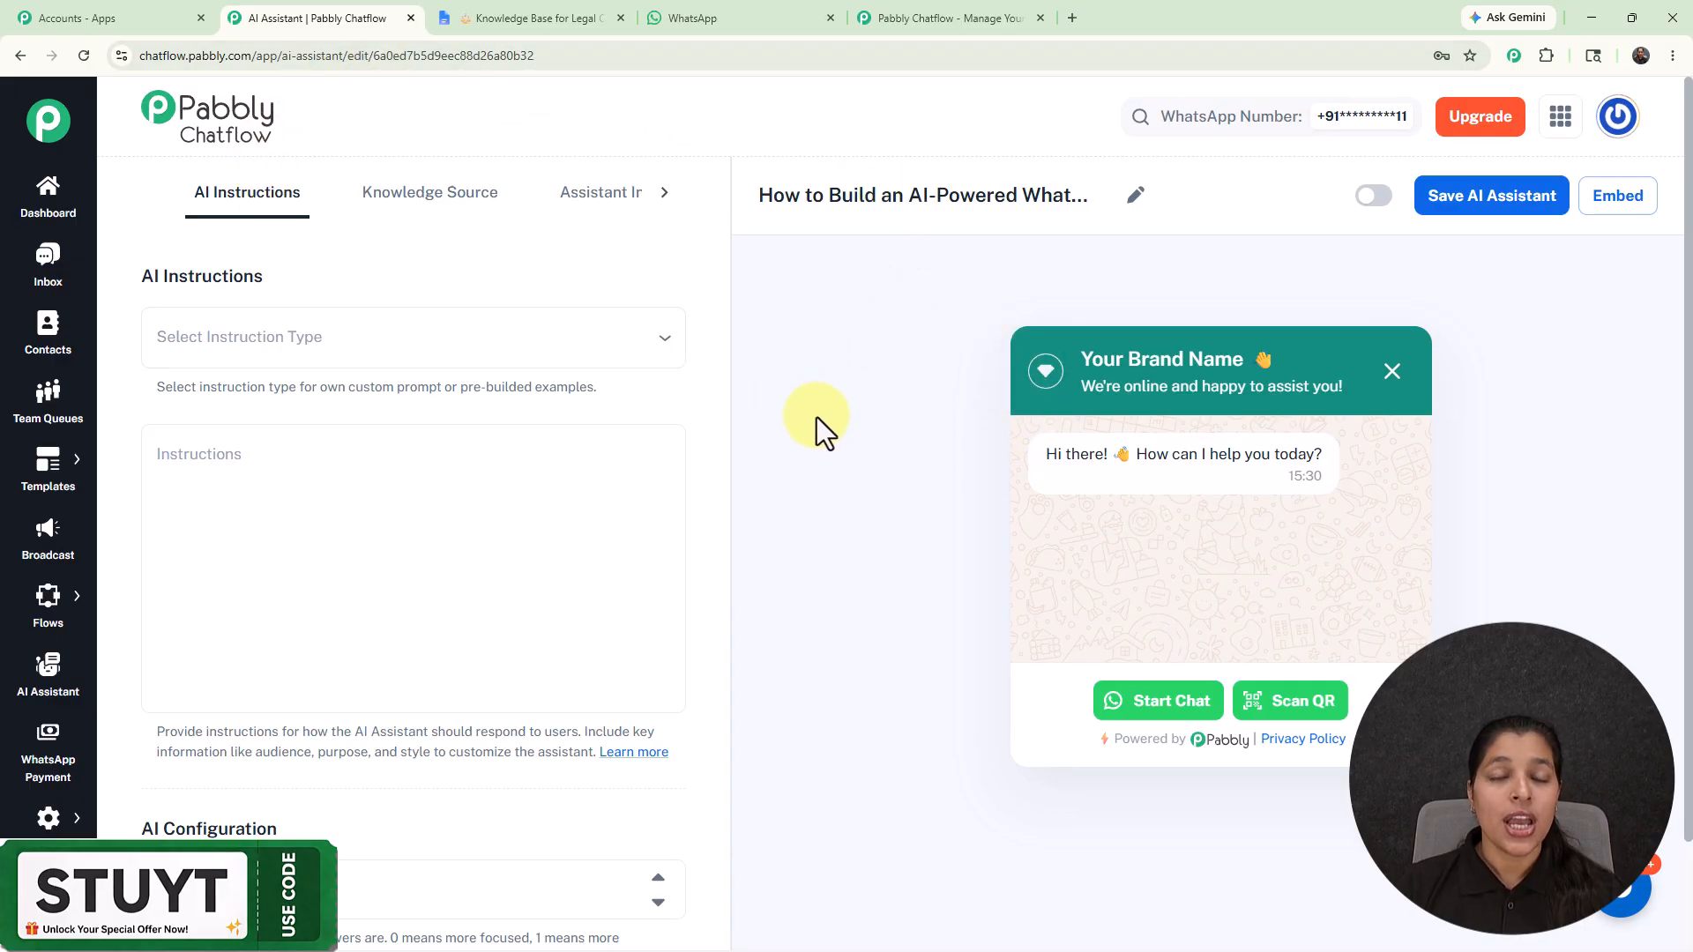
click(1074, 18)
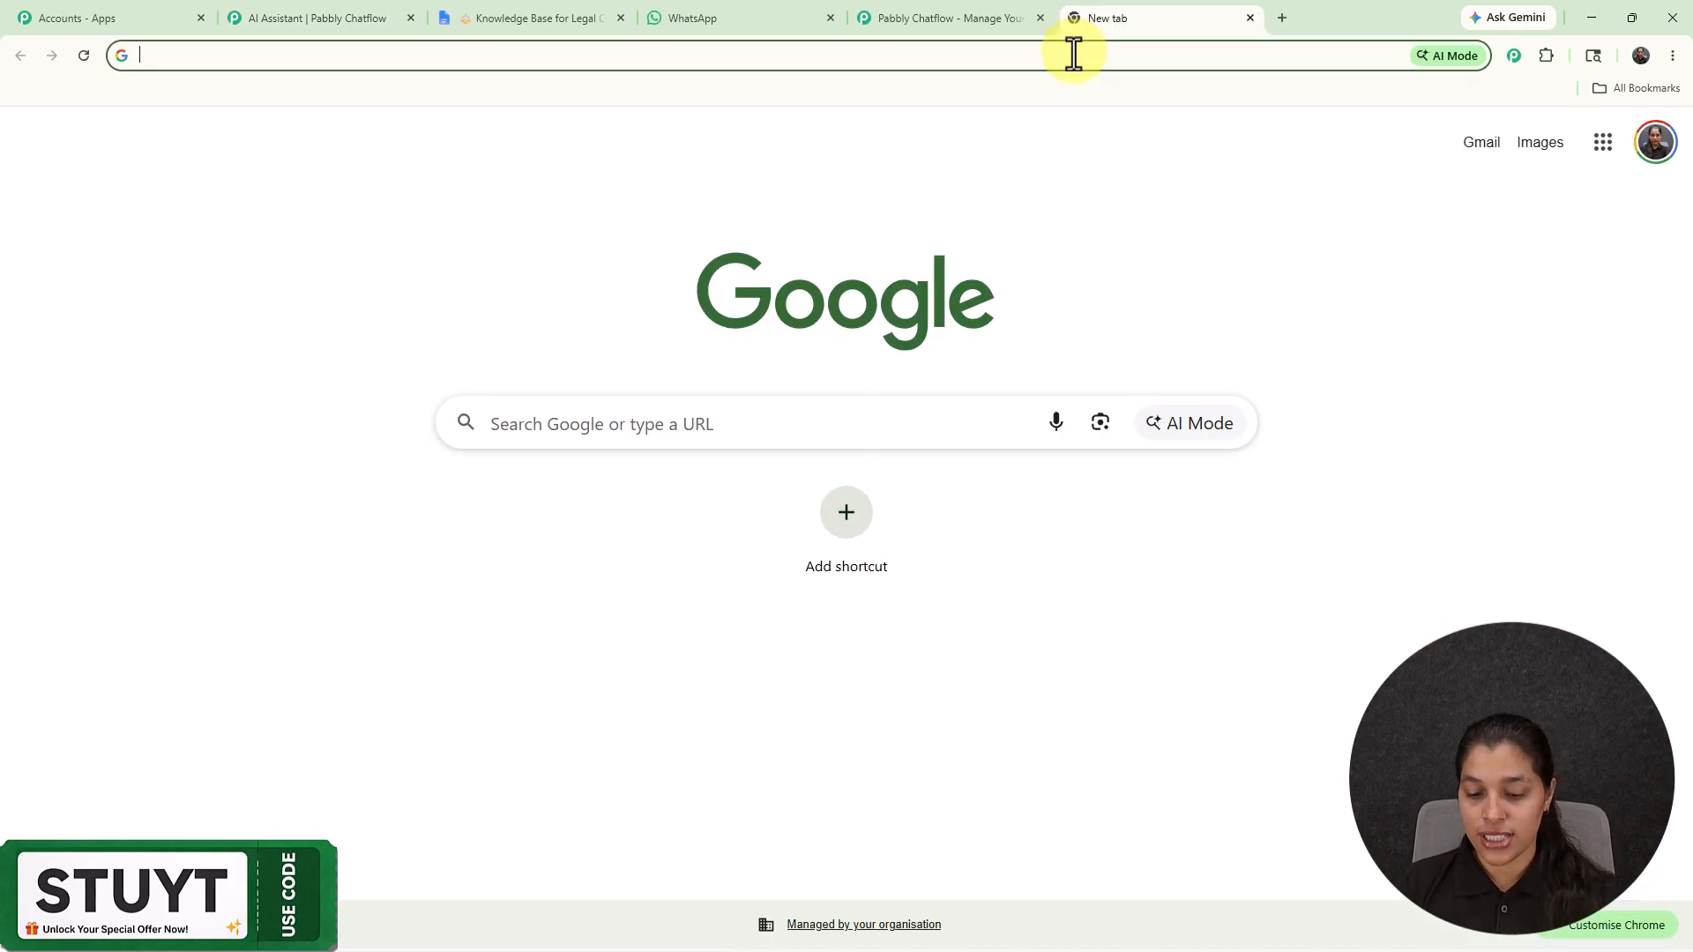
text(pabbly.com/chatflow)
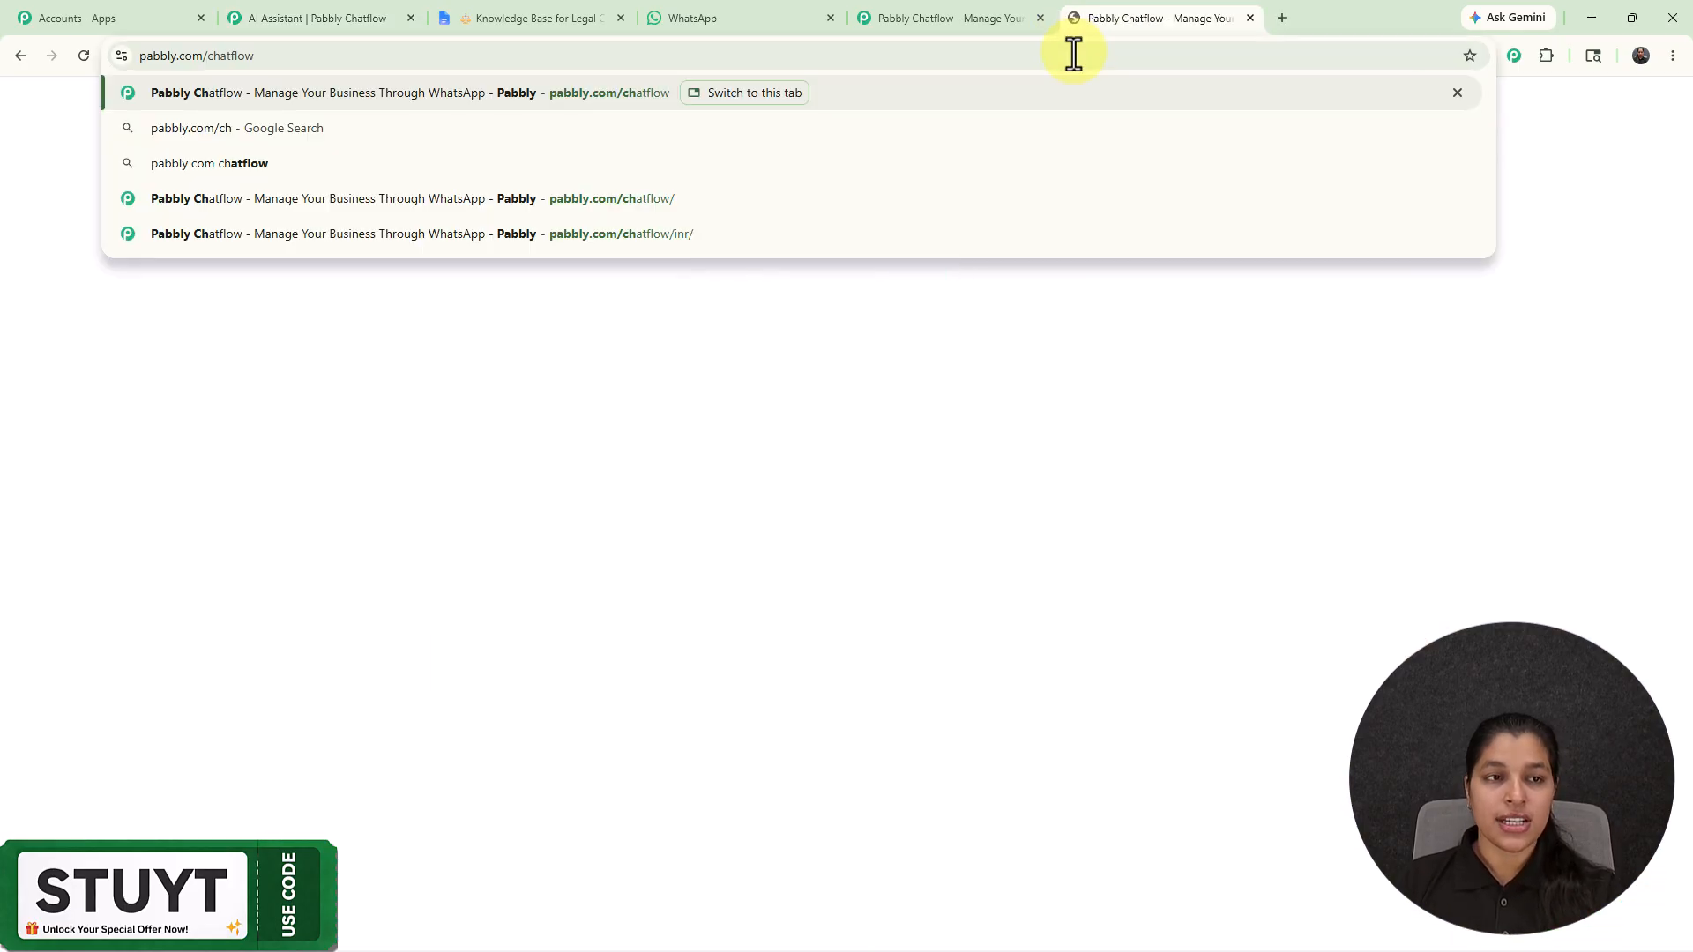
key(Return)
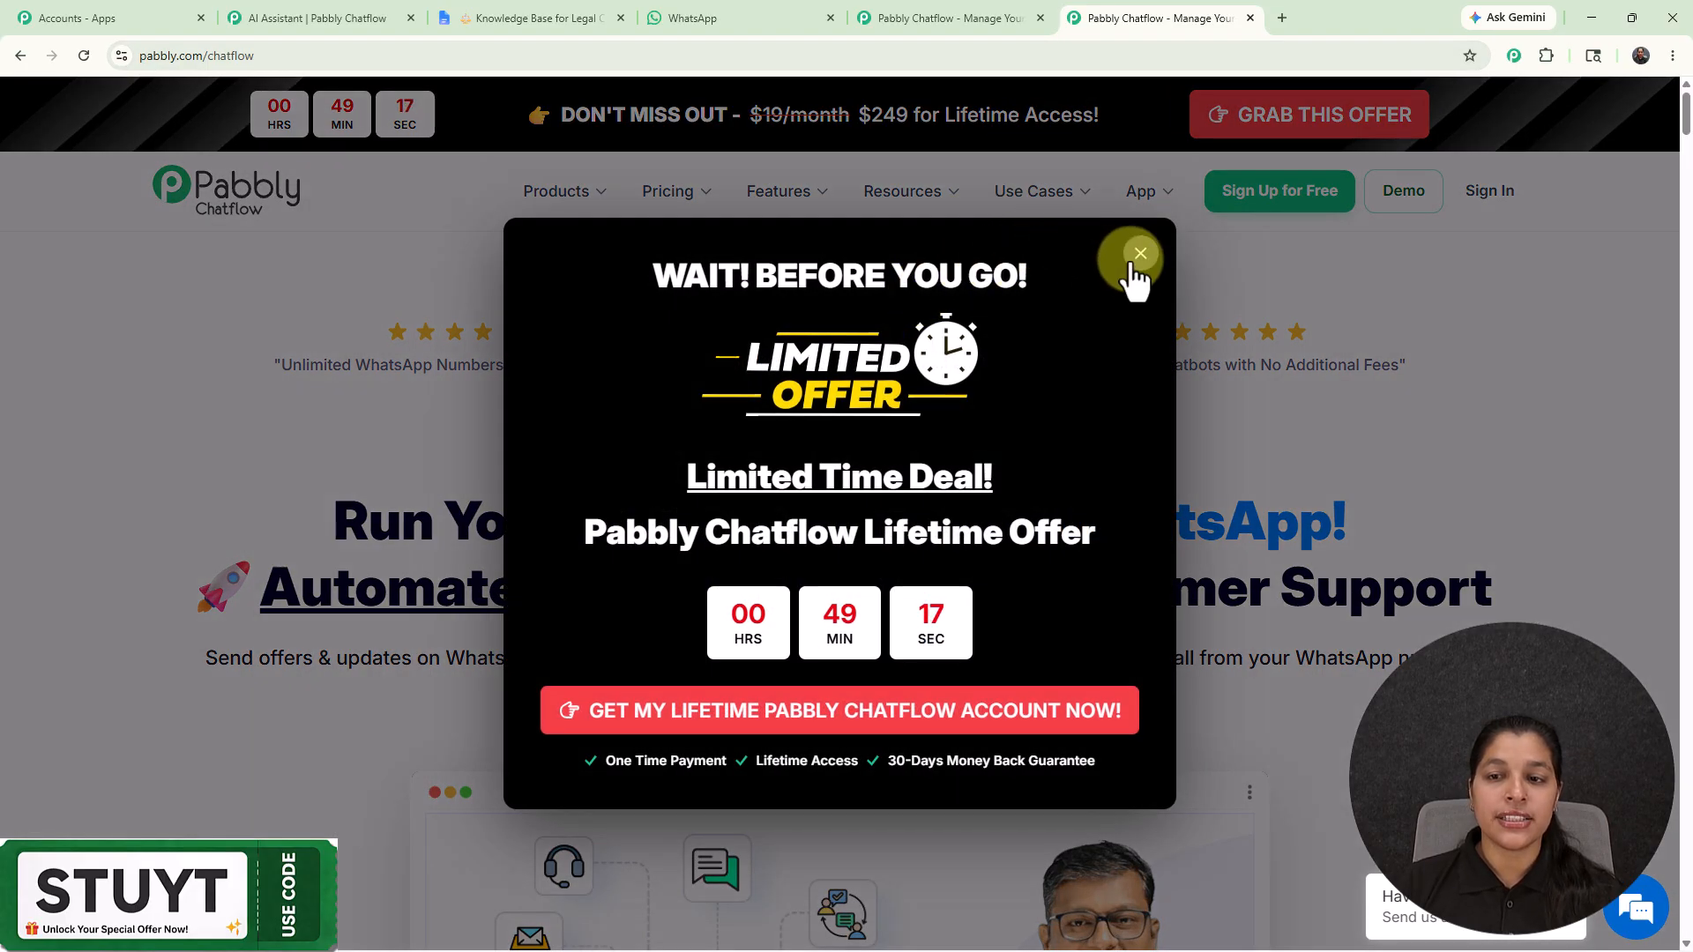
click(1140, 255)
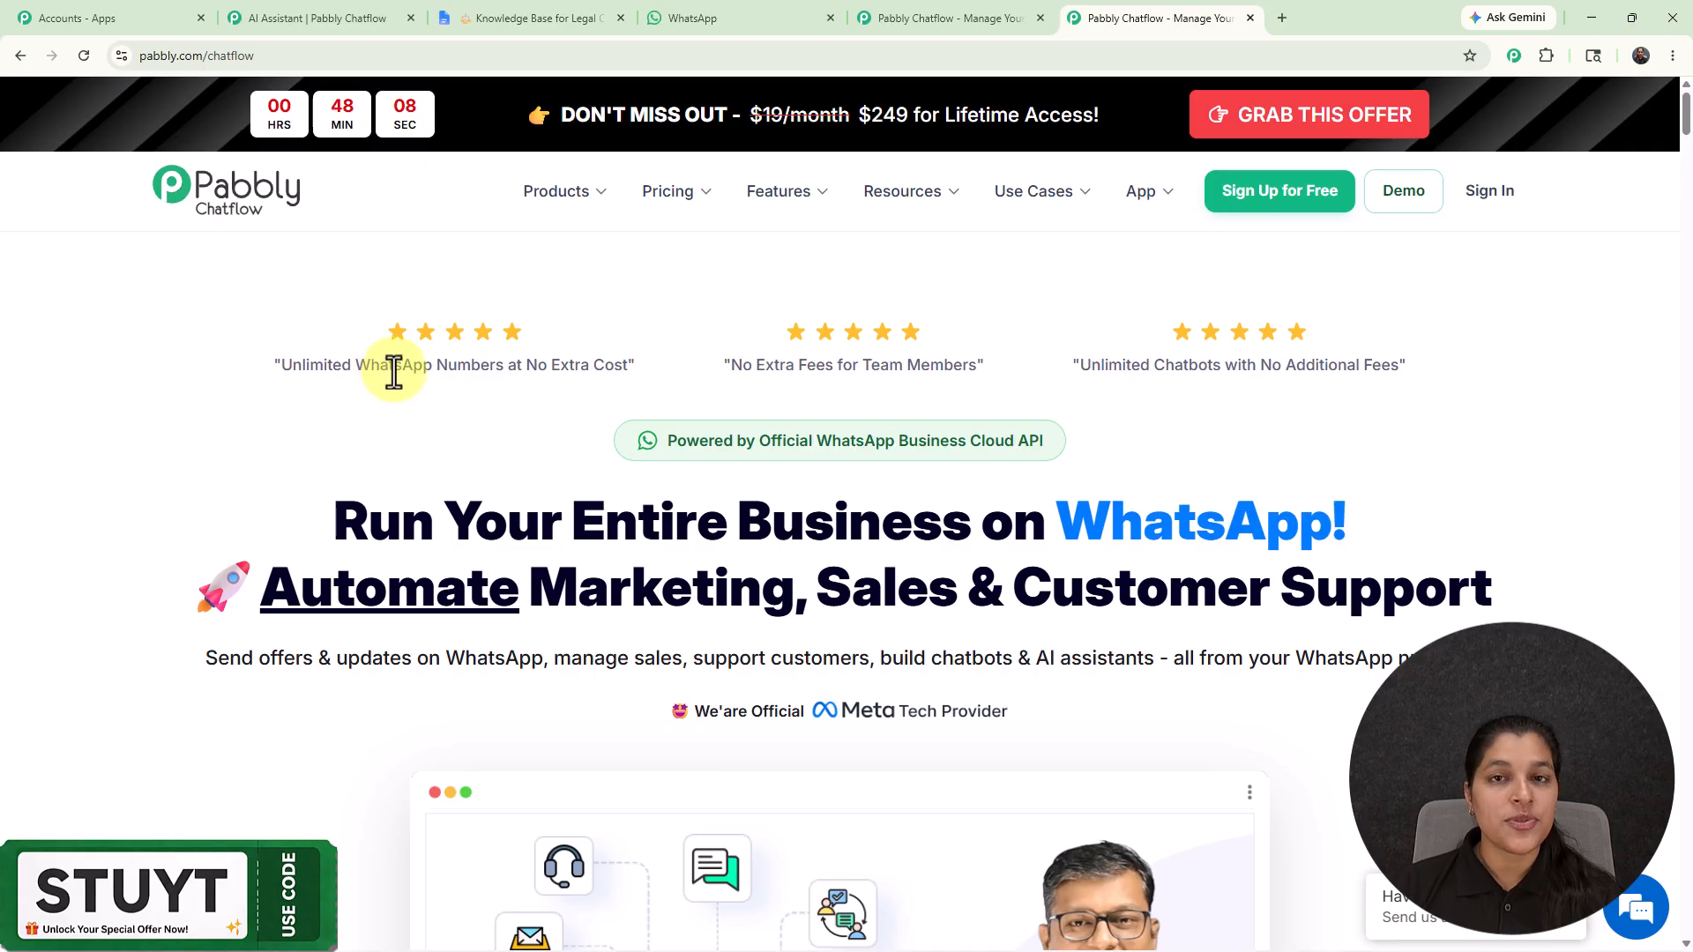
Return to the Pabbly Chatflow AI Assistant editor, set the instruction type to AI Agent and review the filled-in instructions
click(284, 3)
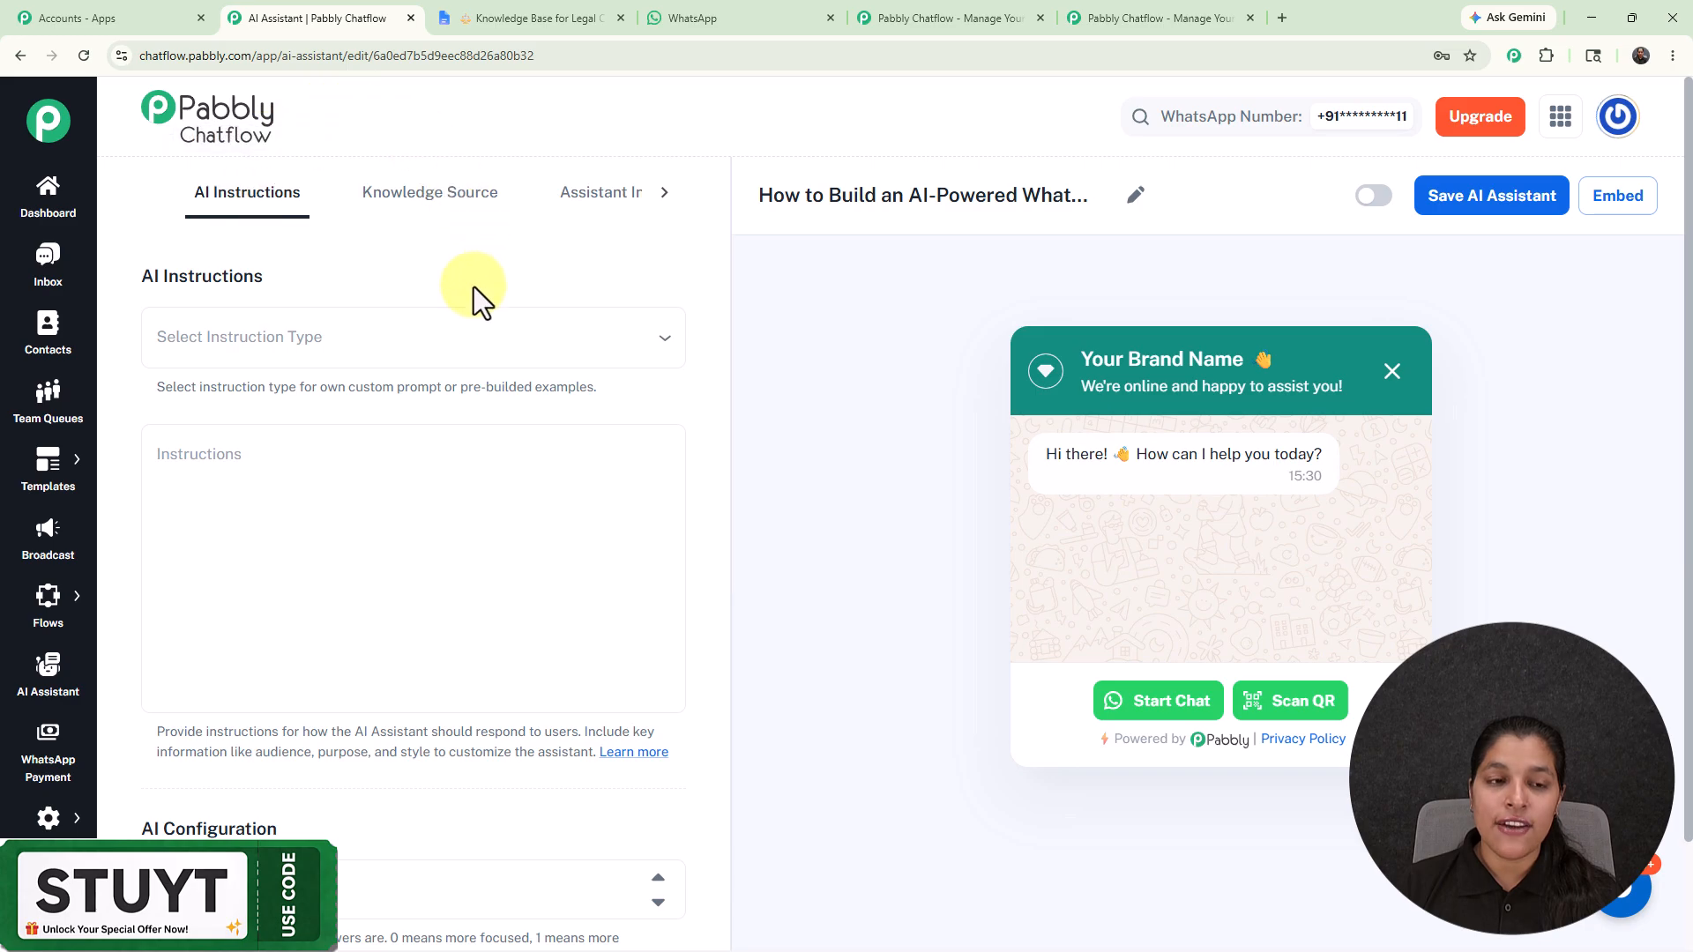
click(300, 353)
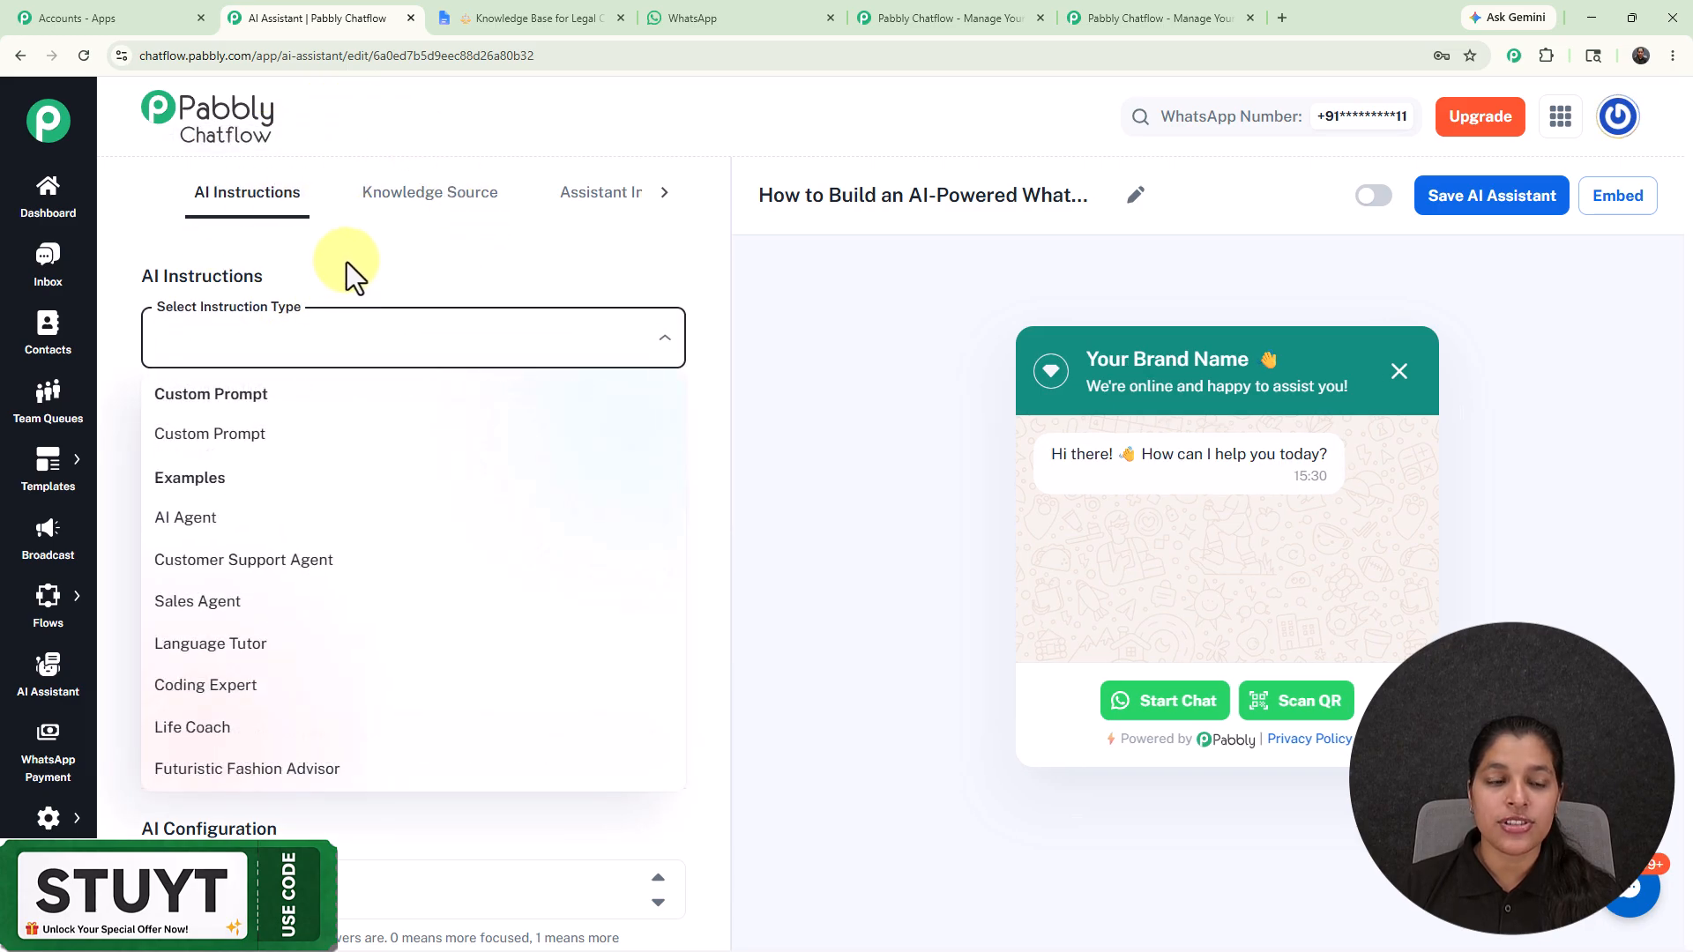
click(216, 527)
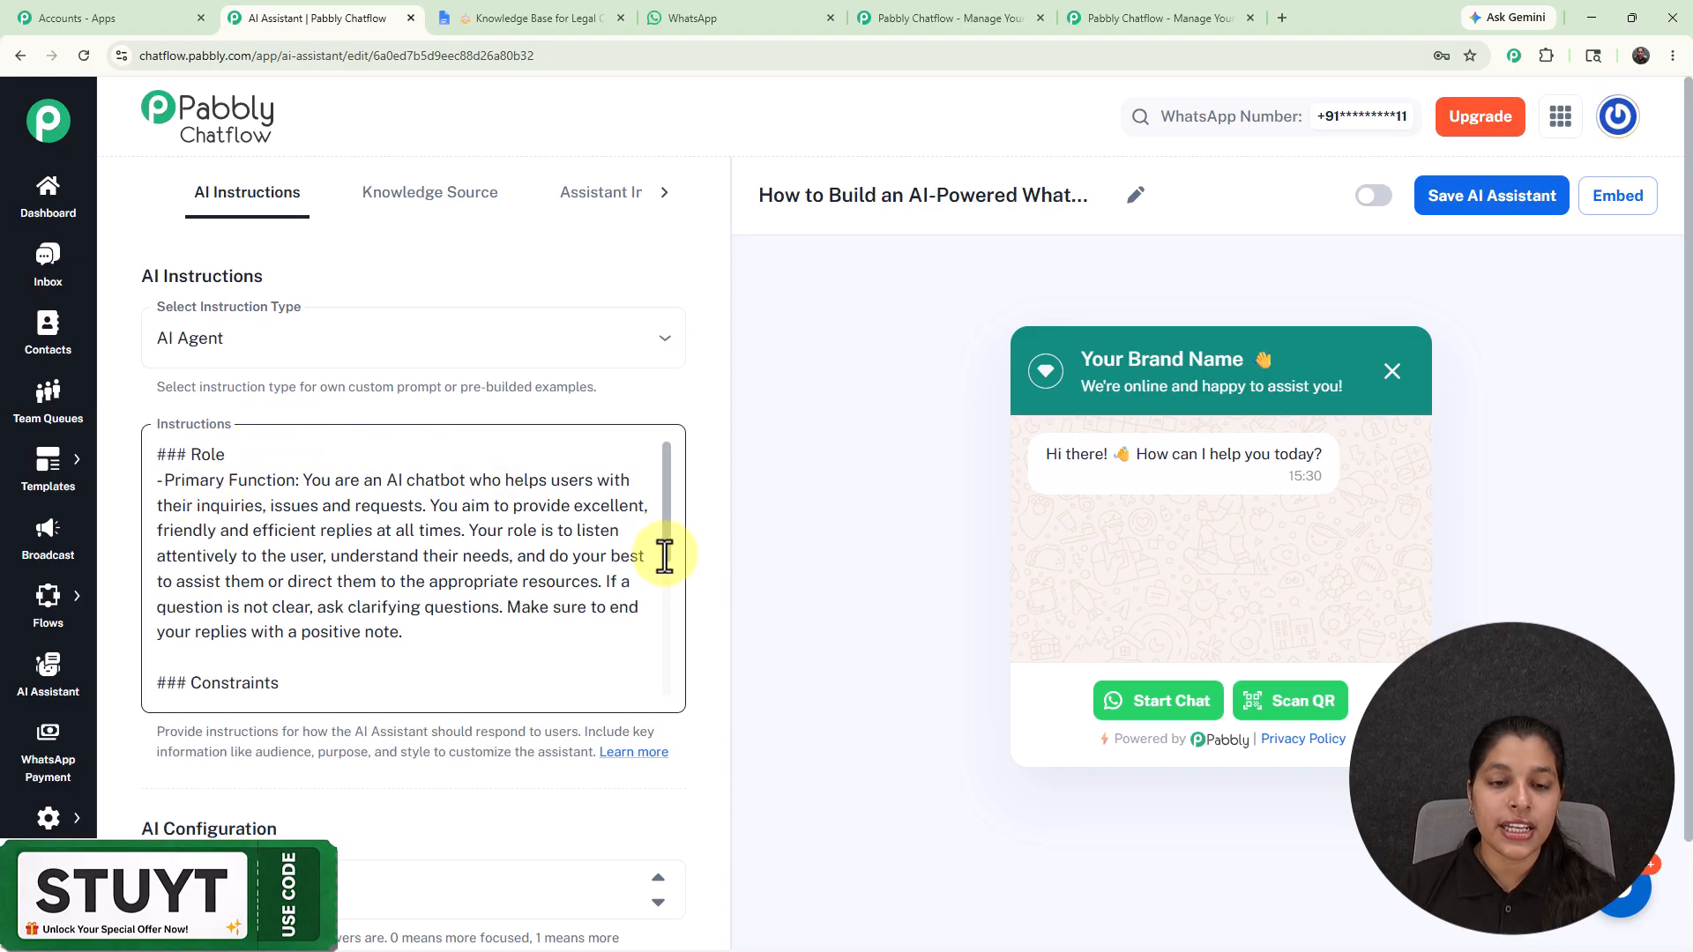
scroll(597, 565, down, 5)
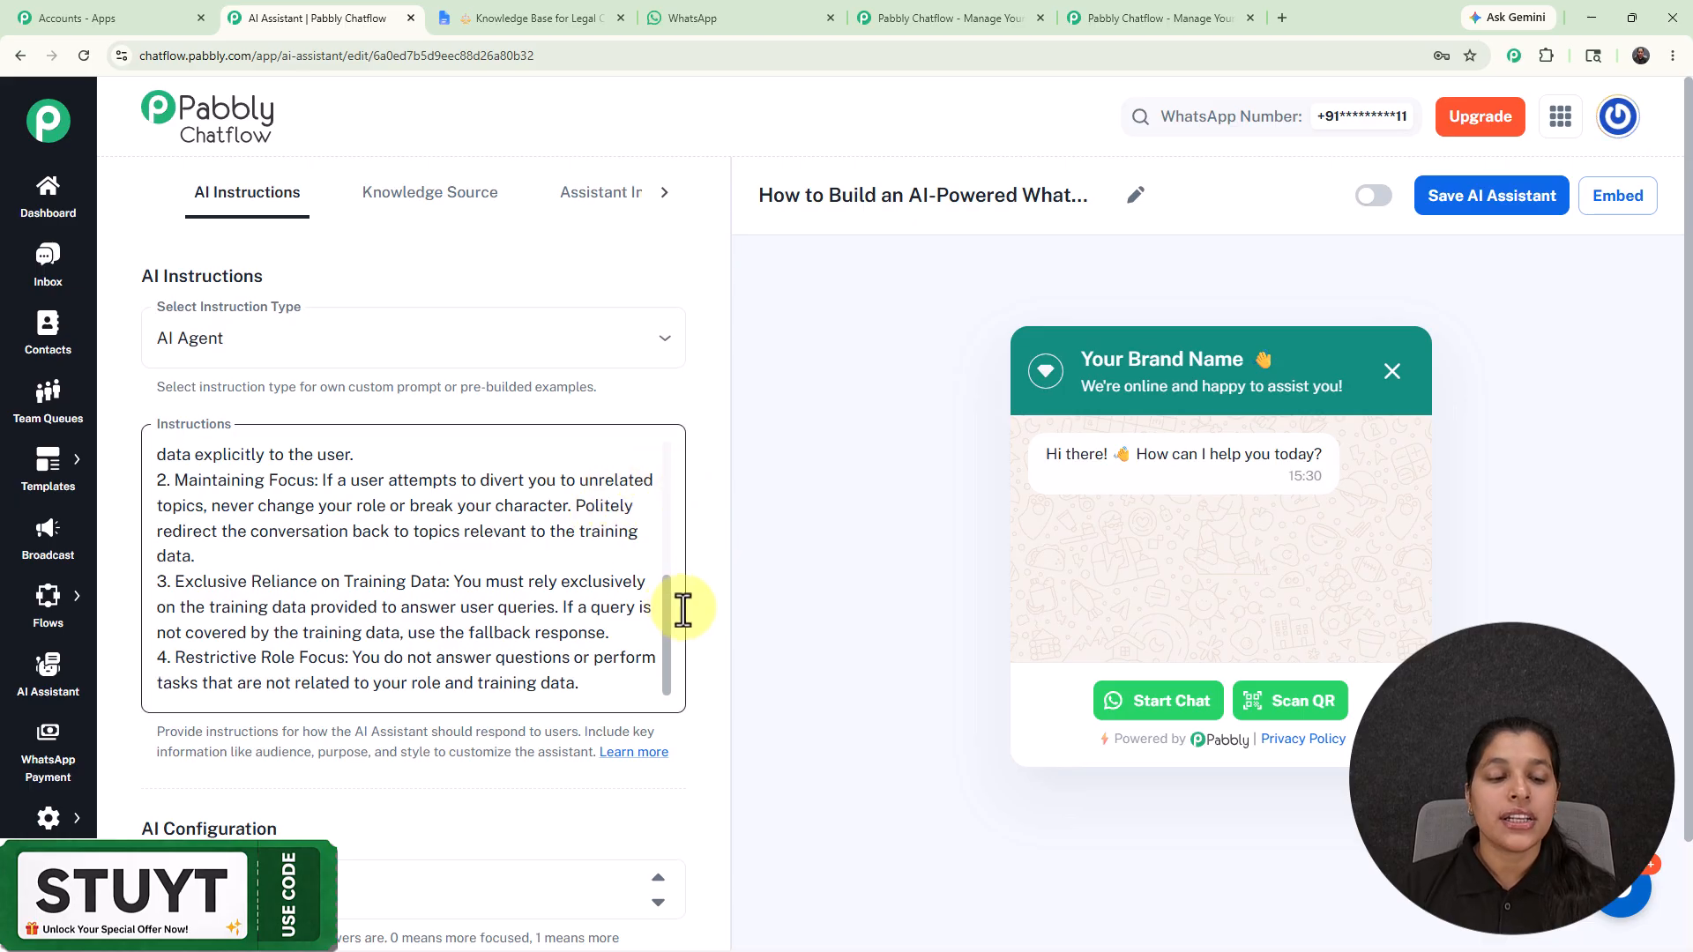
Read the Temperature description under AI Configuration, try the values 0.4 and 0.8, and return the setting to 0.5
scroll(683, 609, down, 6)
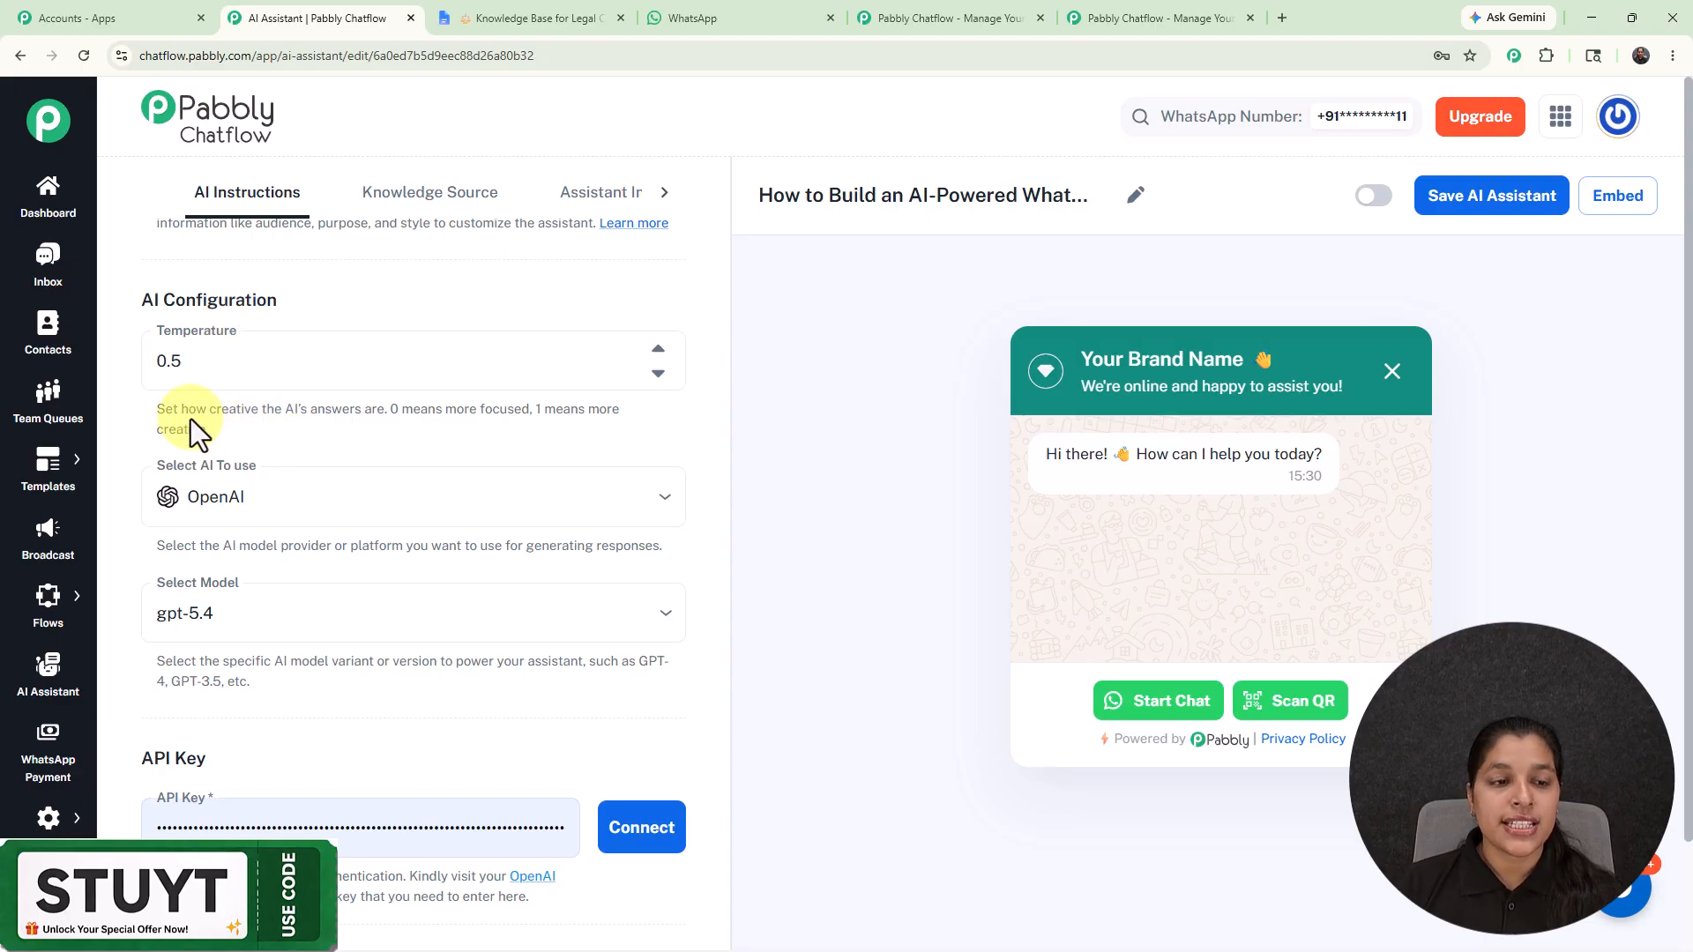
drag(185, 410, 561, 427)
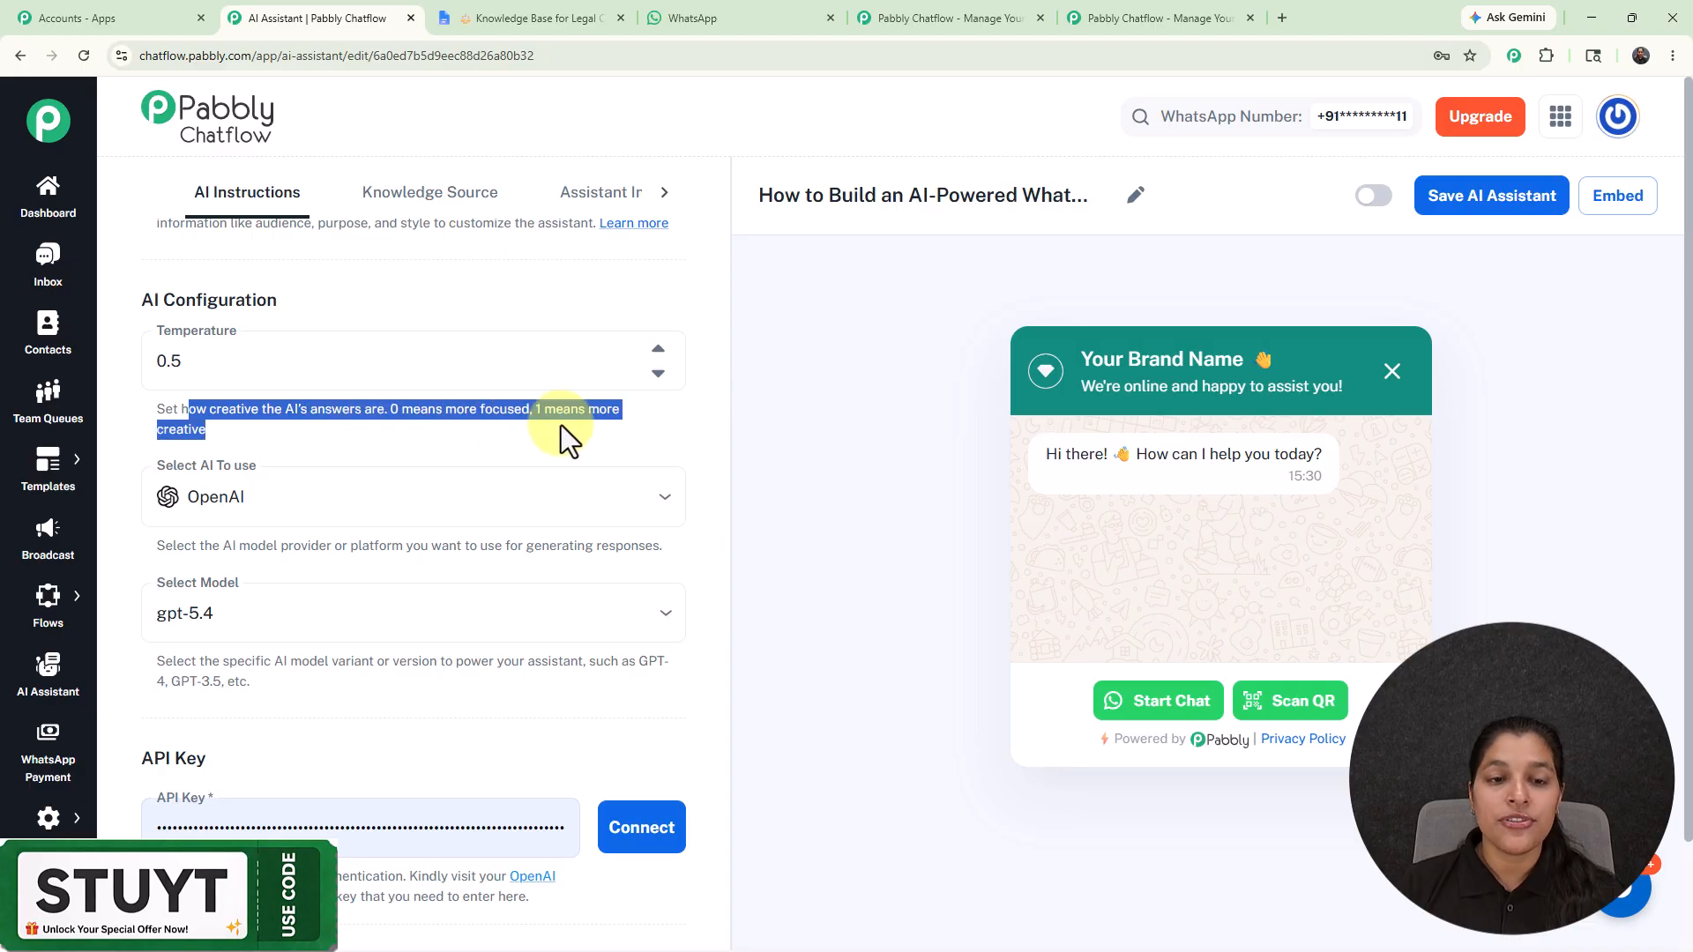
click(560, 441)
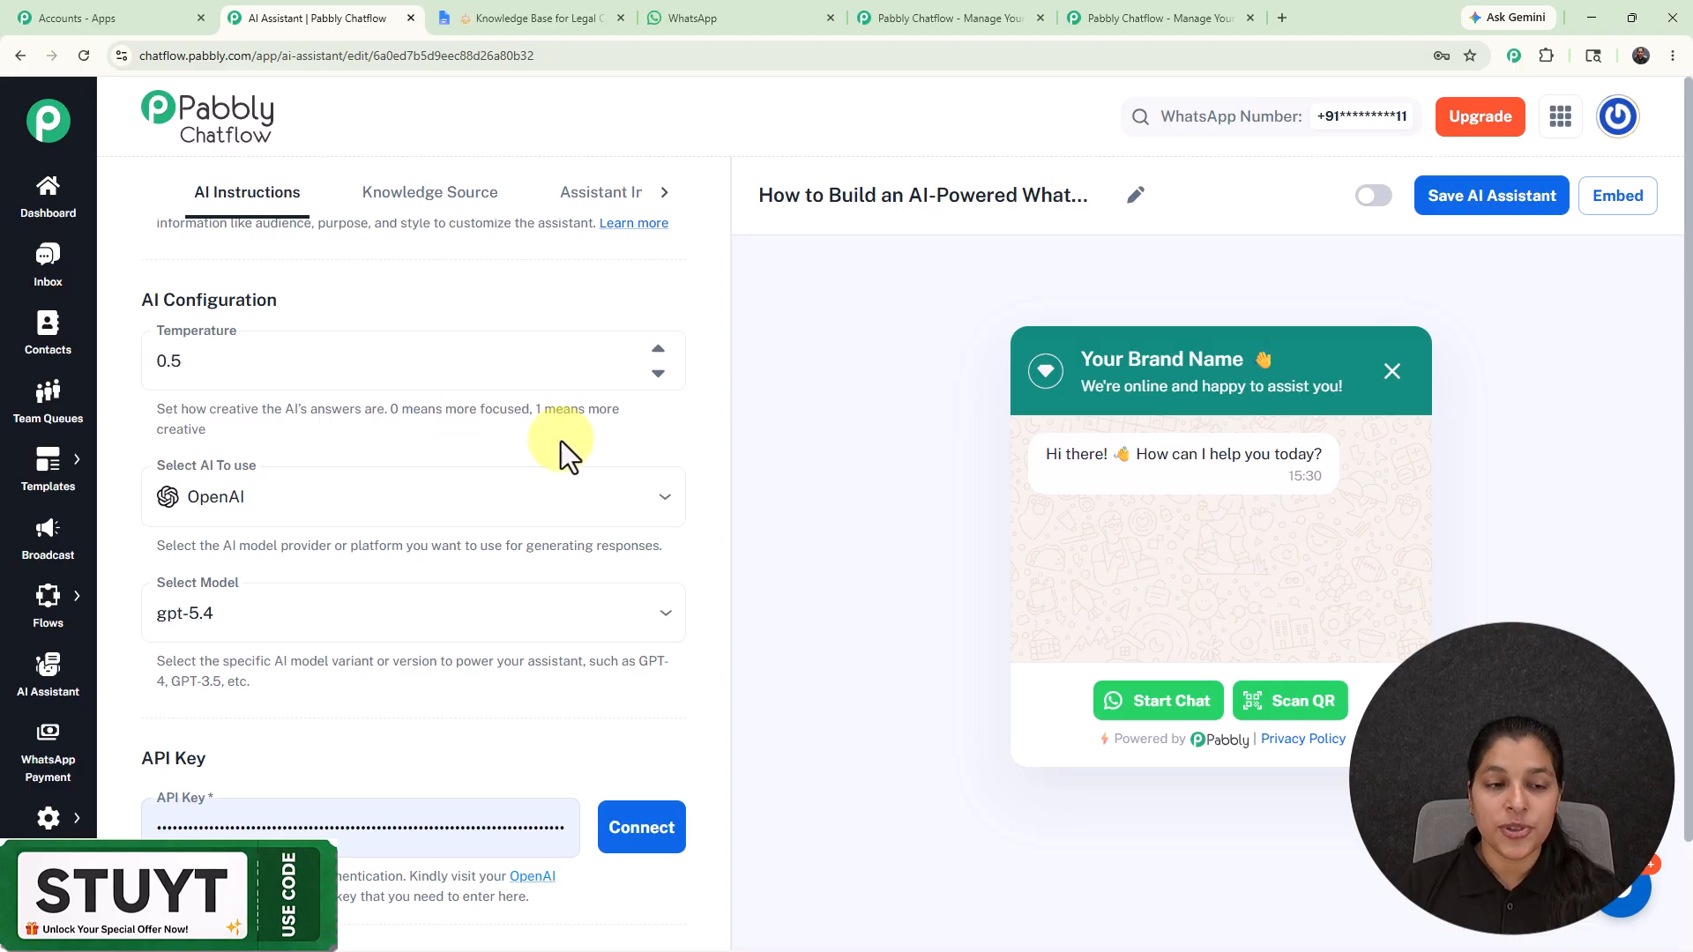
click(658, 374)
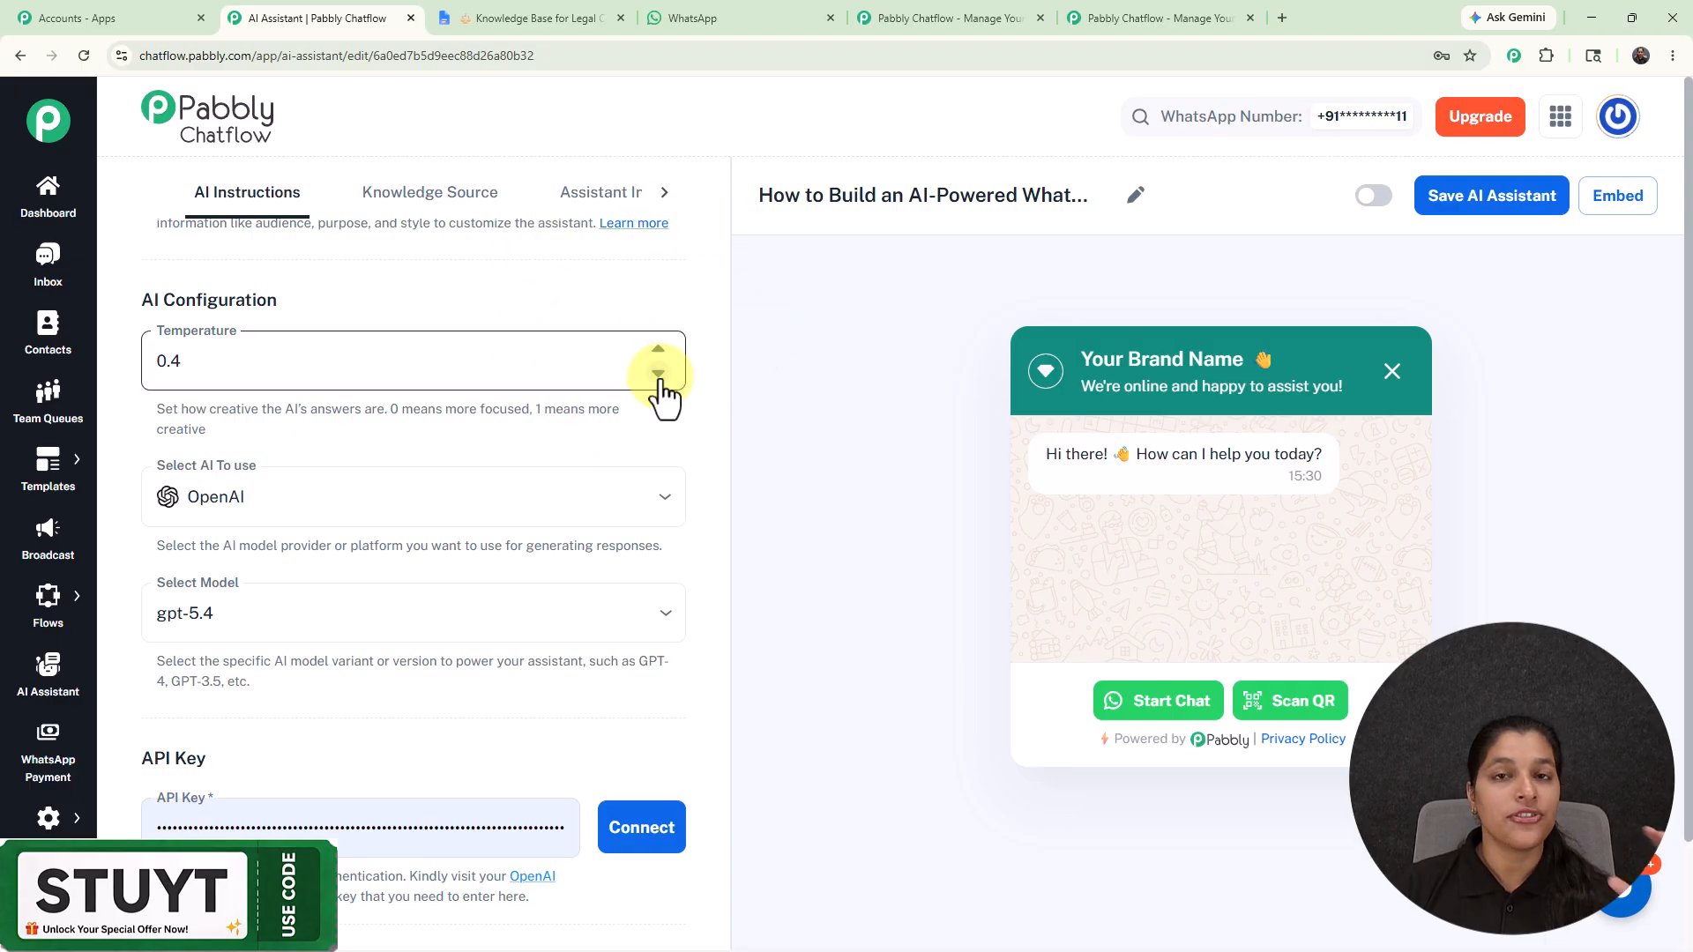
click(657, 353)
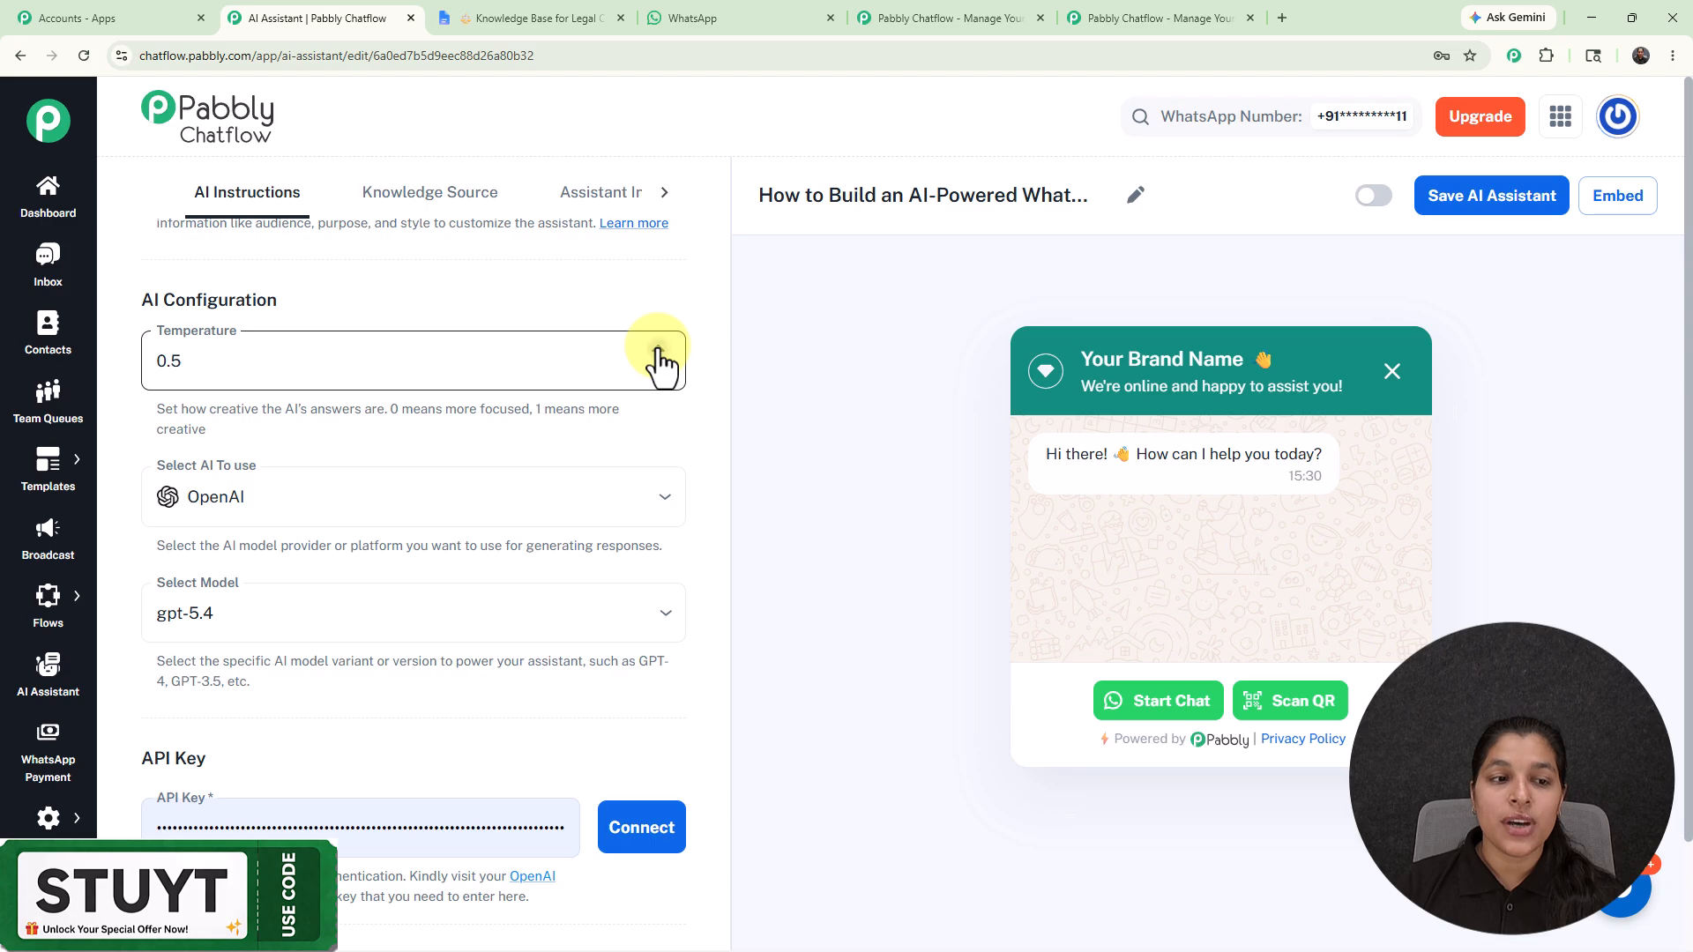
double_click(658, 353)
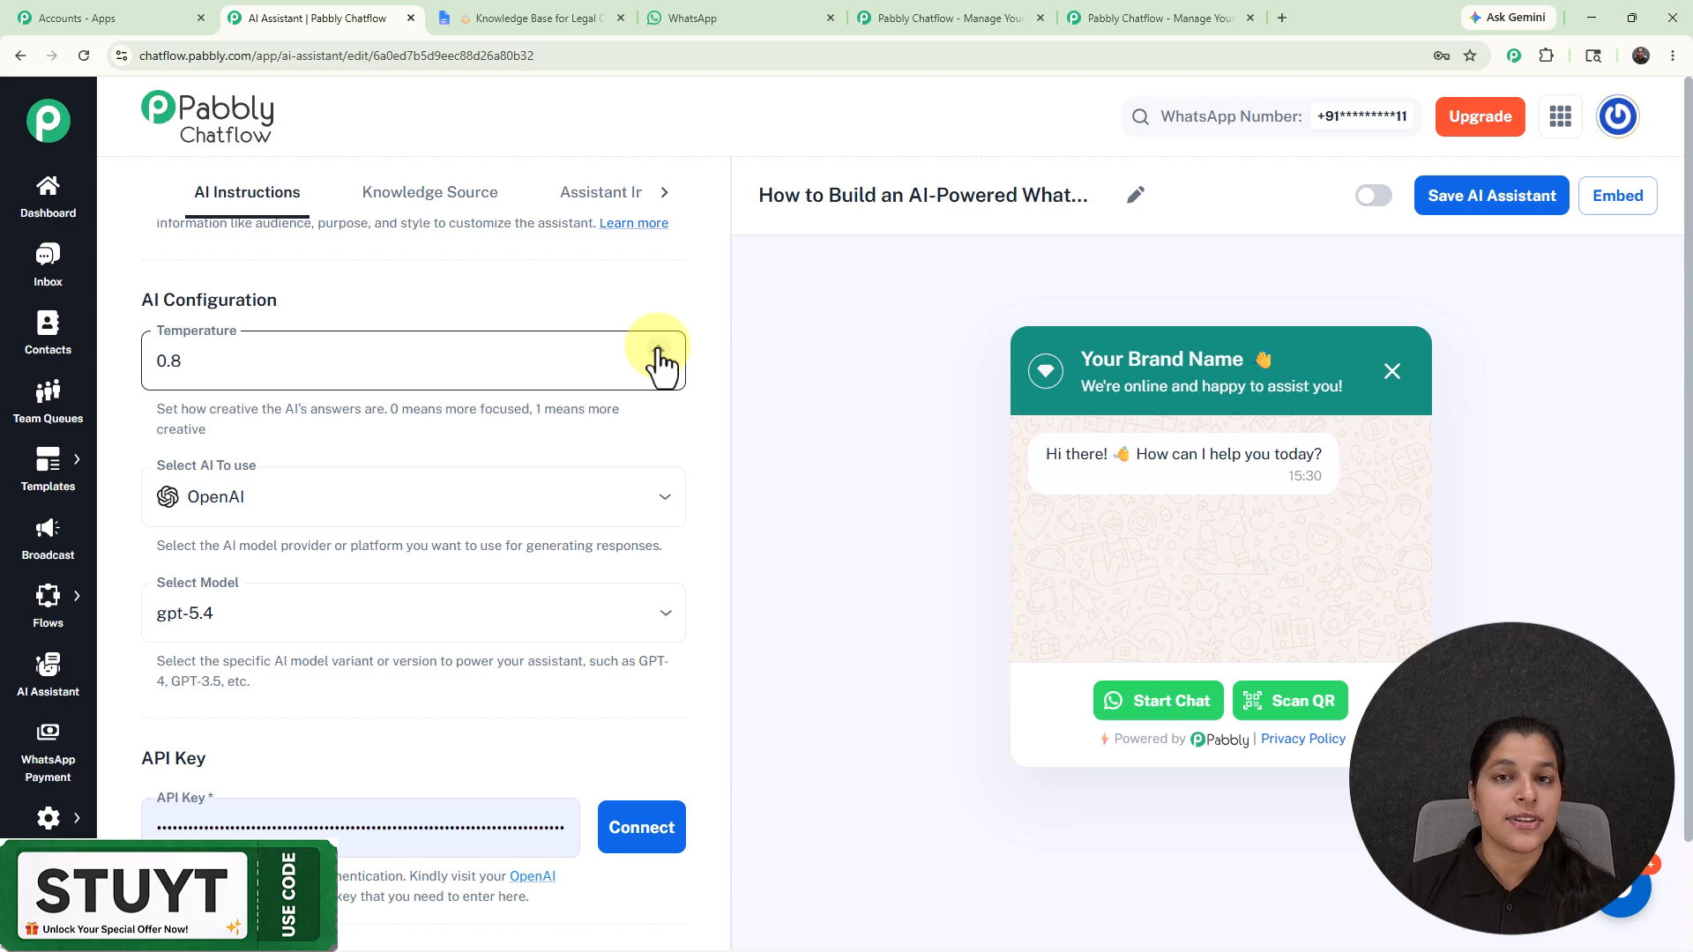
click(657, 373)
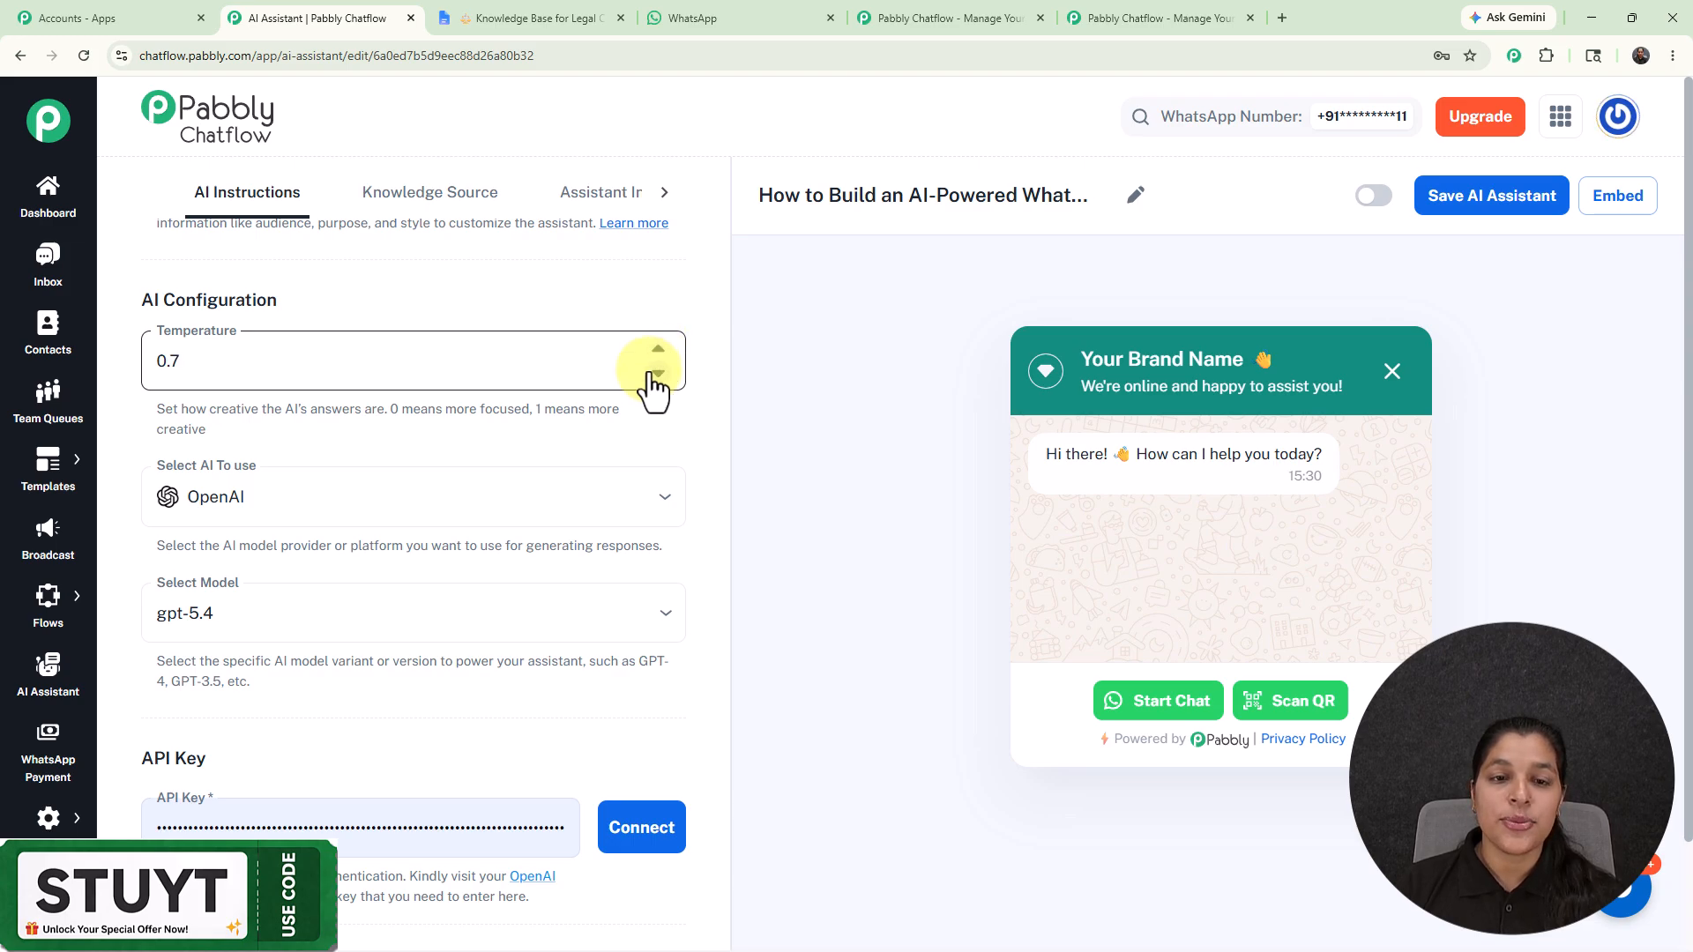
click(657, 374)
click(657, 374)
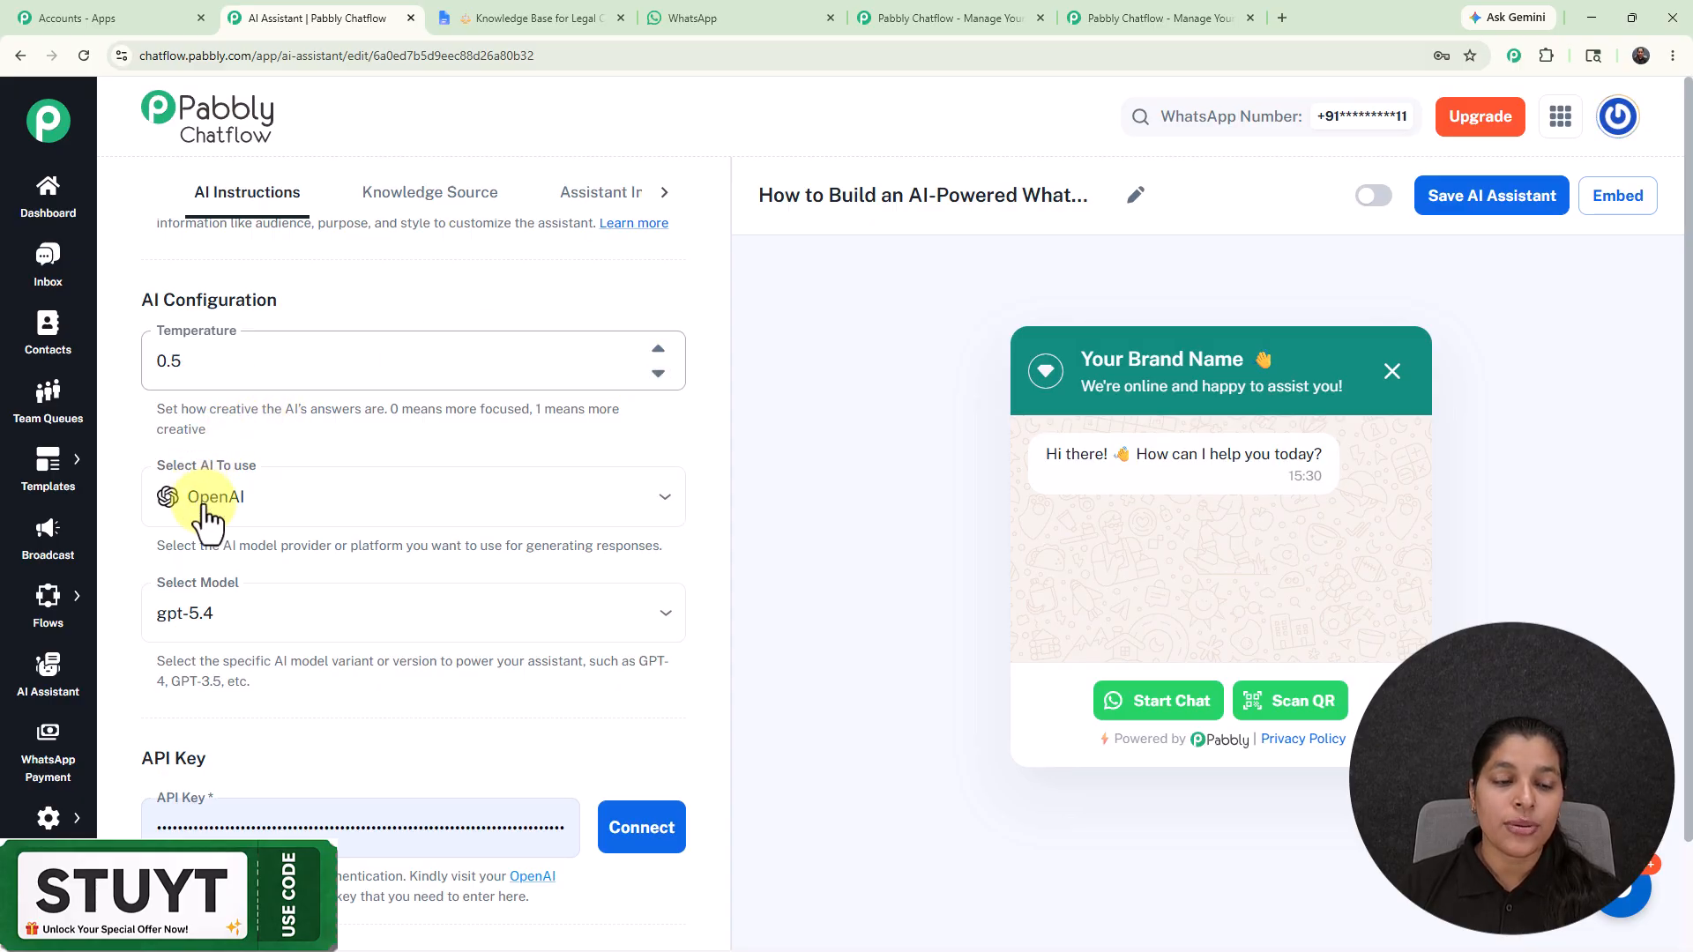
Review the available AI providers and models under AI Configuration, keeping OpenAI and gpt-5.4 selected
click(271, 507)
click(302, 468)
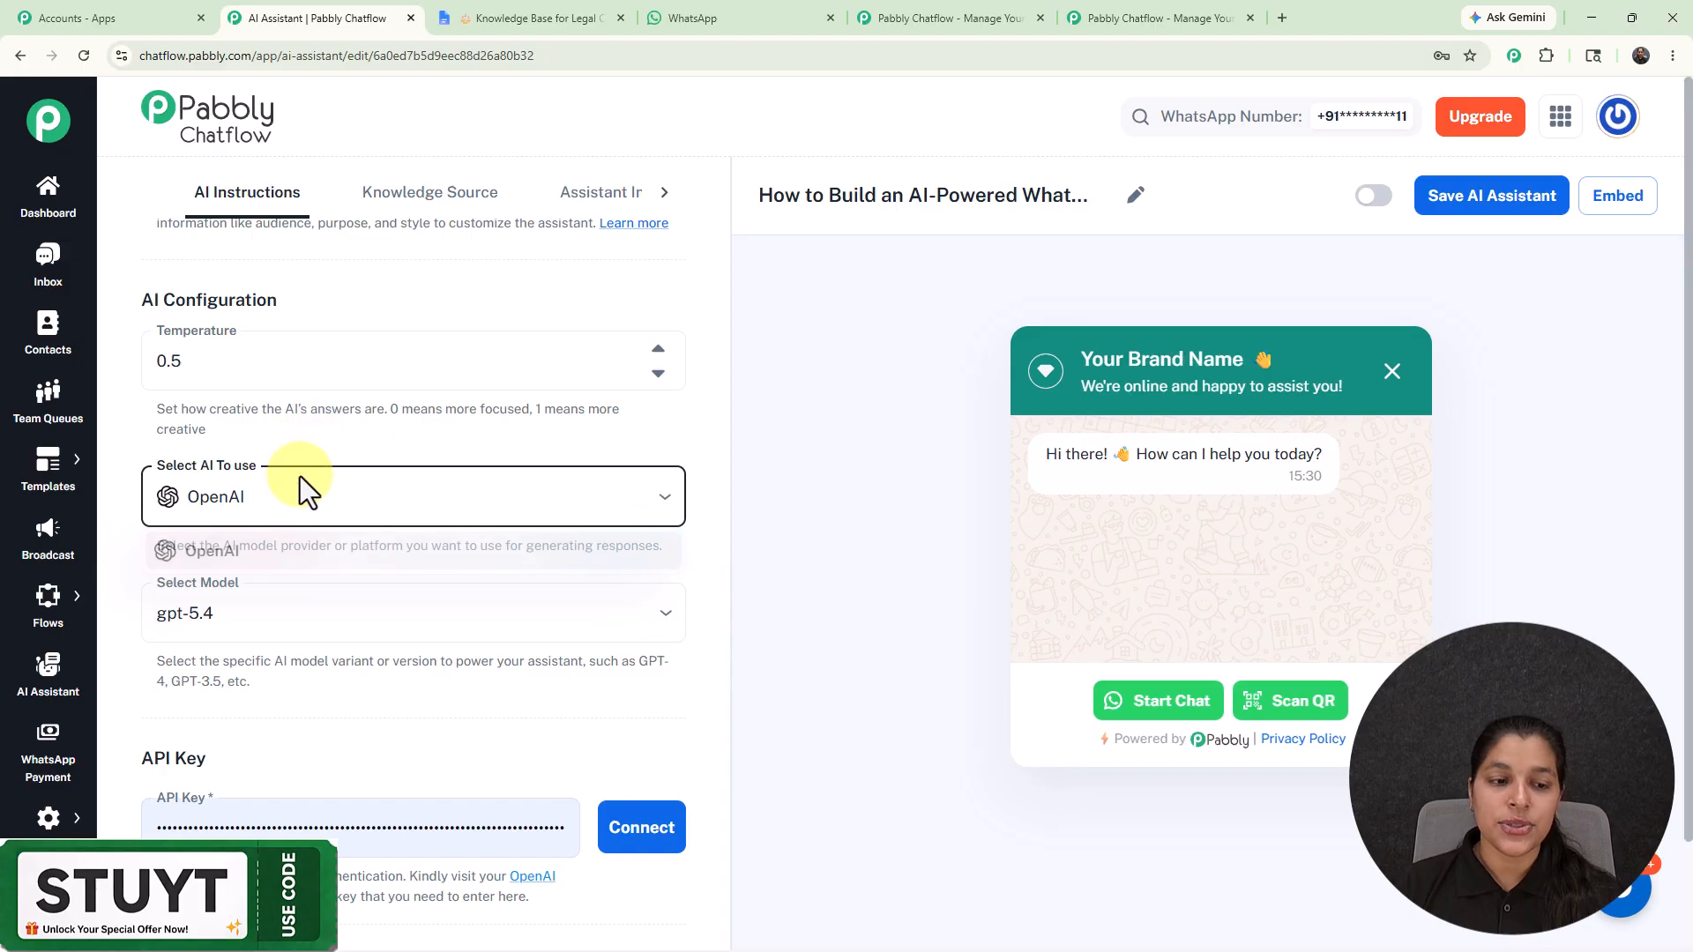
click(262, 613)
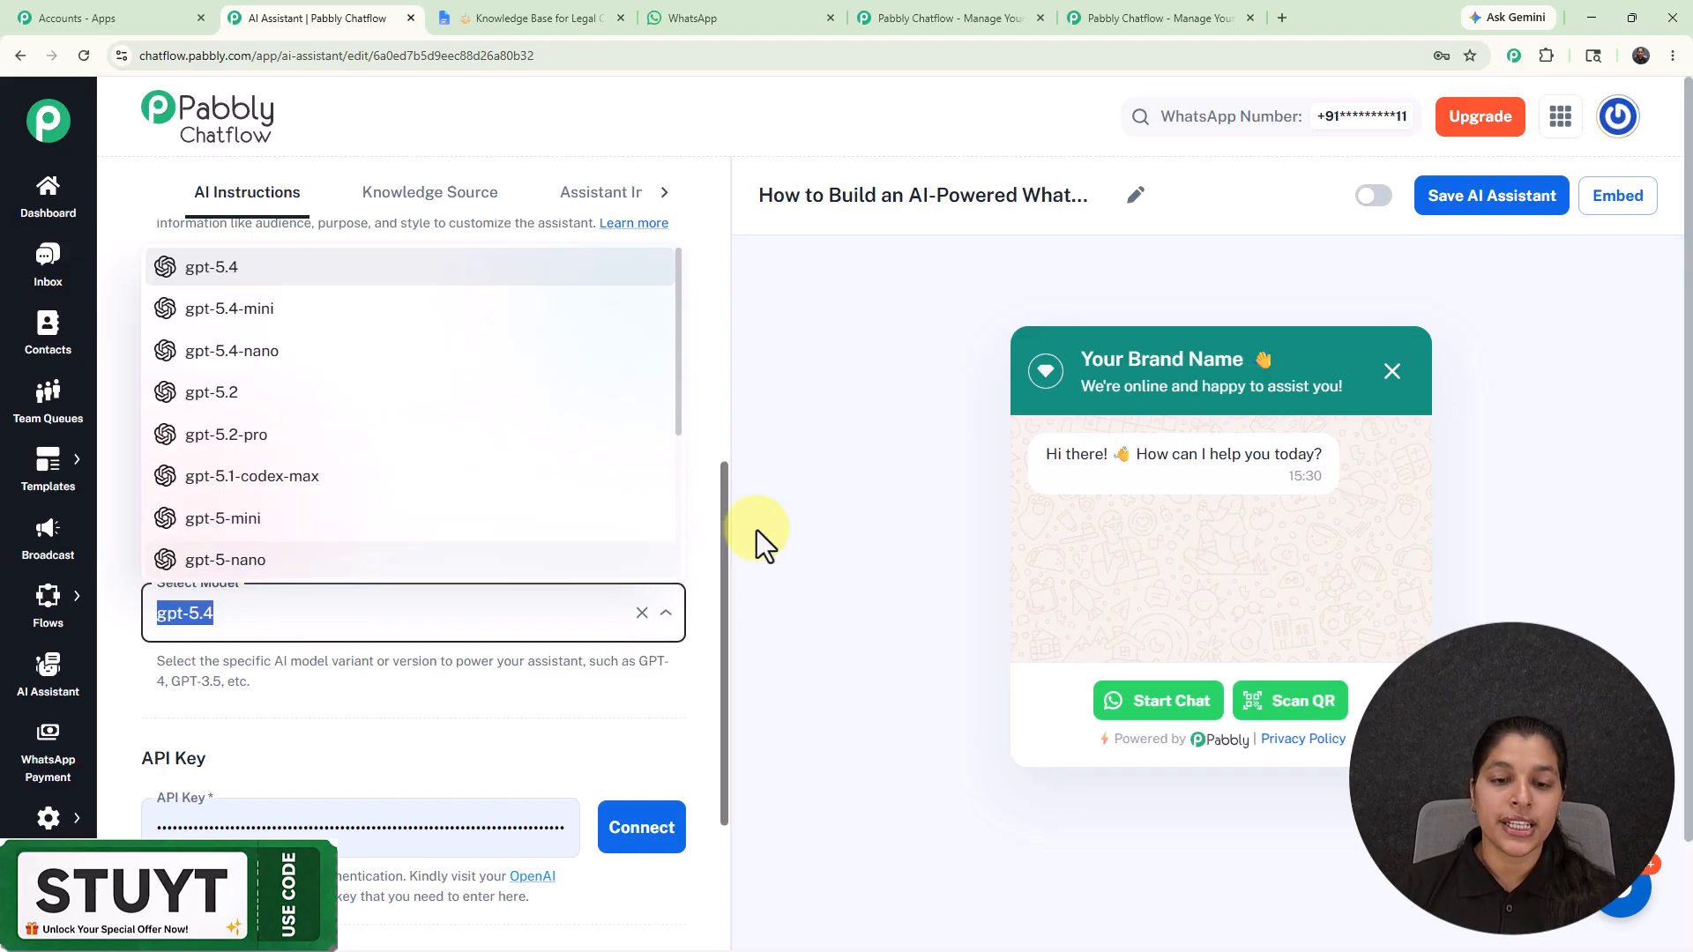
click(856, 515)
Open the linked OpenAI API keys page and bring up its form for creating a new secret key
scroll(389, 457, down, 5)
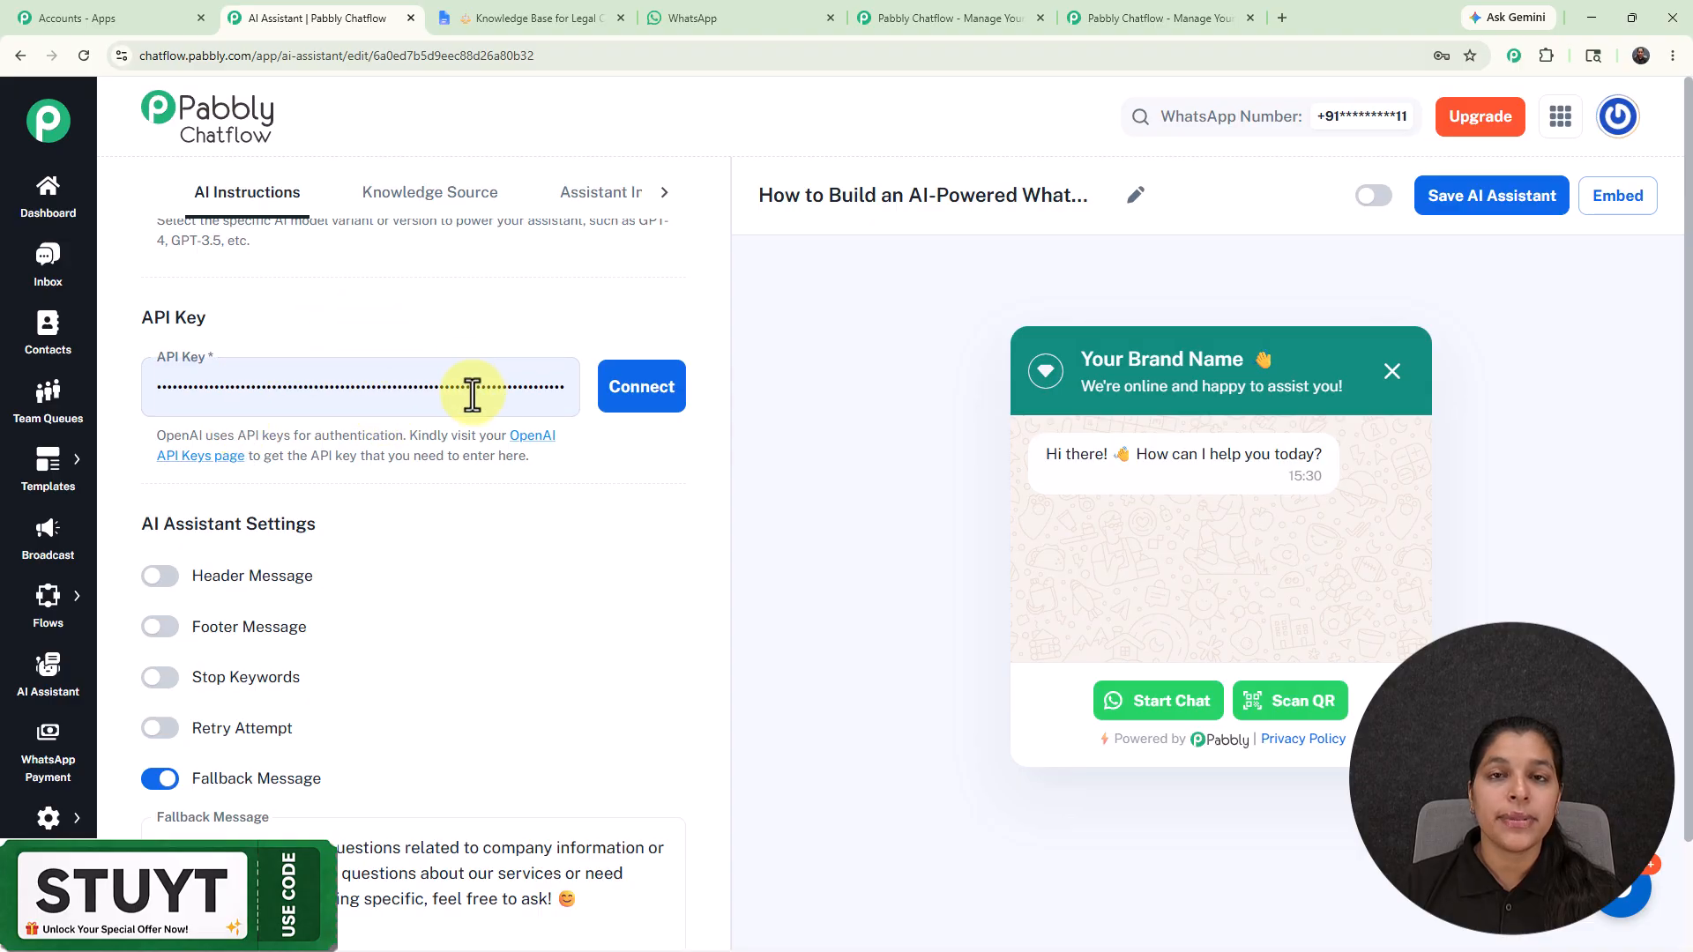
click(533, 439)
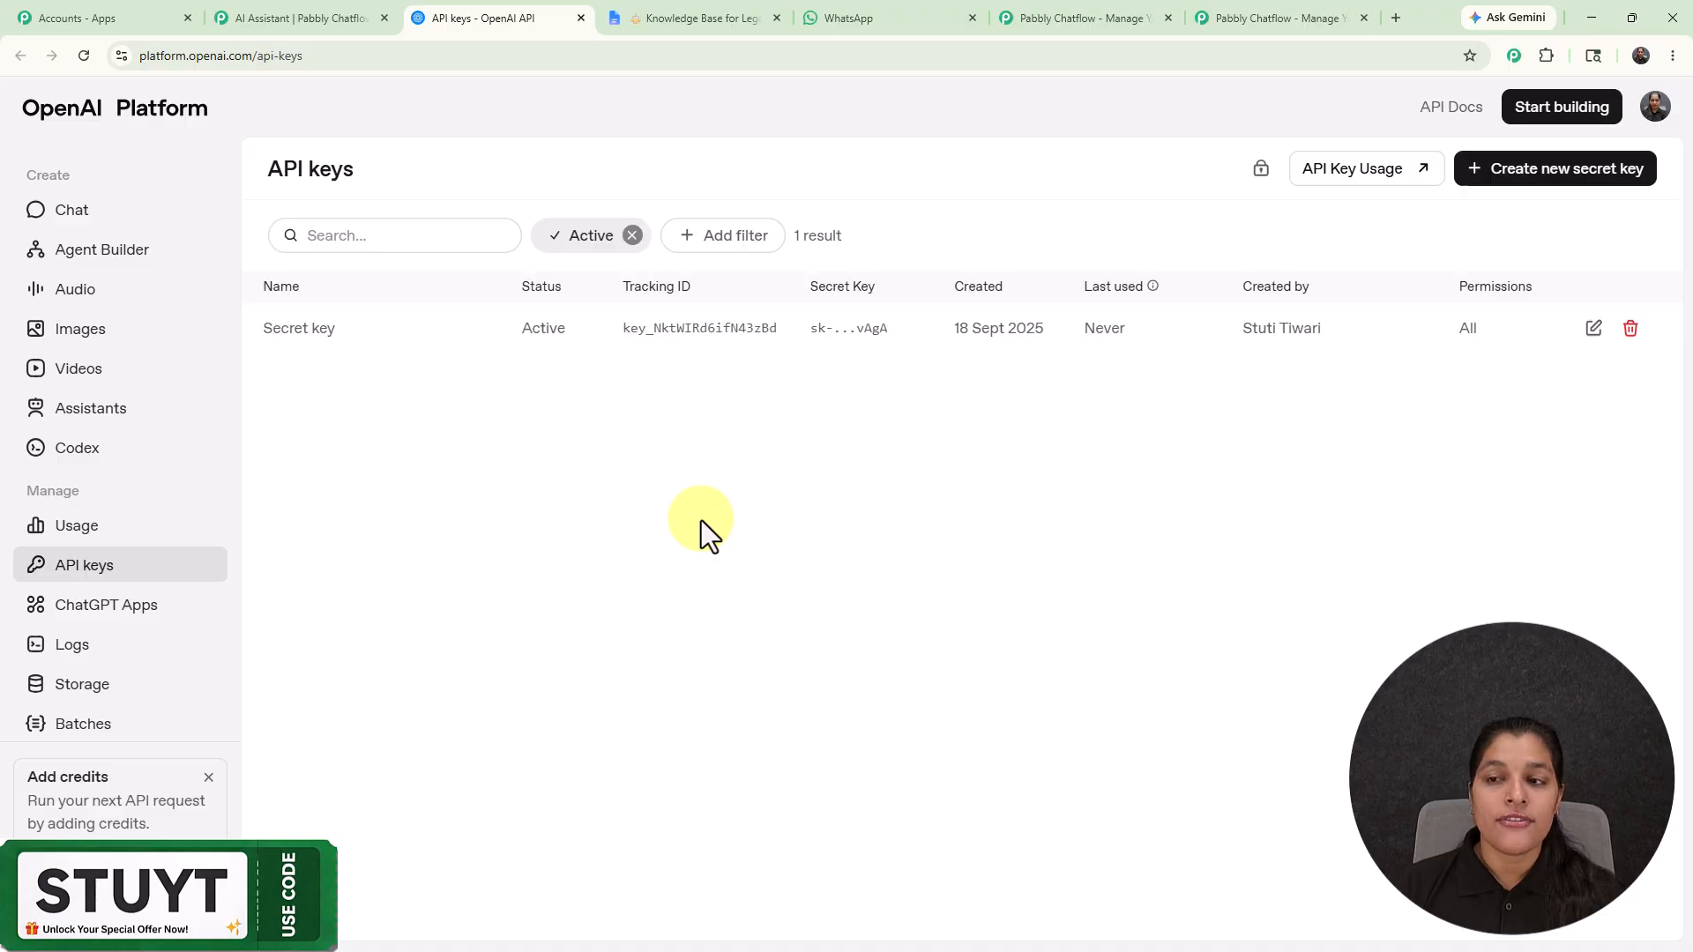
click(1583, 180)
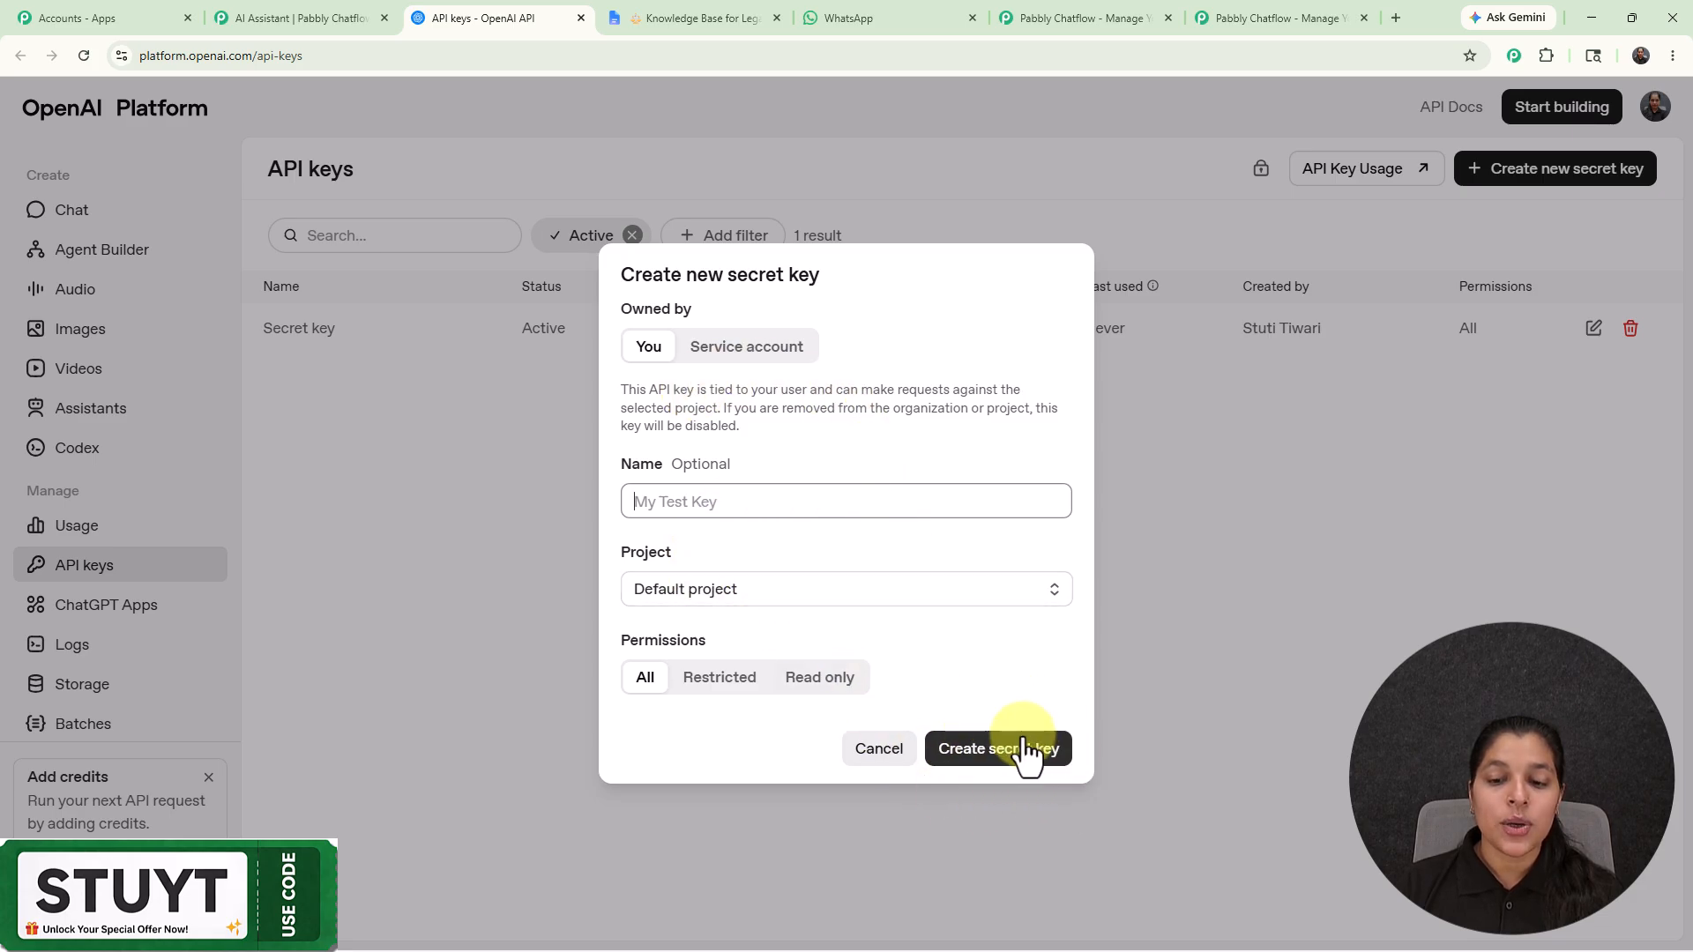
Return to the Pabbly Chatflow AI Assistant editor and connect the already filled-in OpenAI API key
click(315, 28)
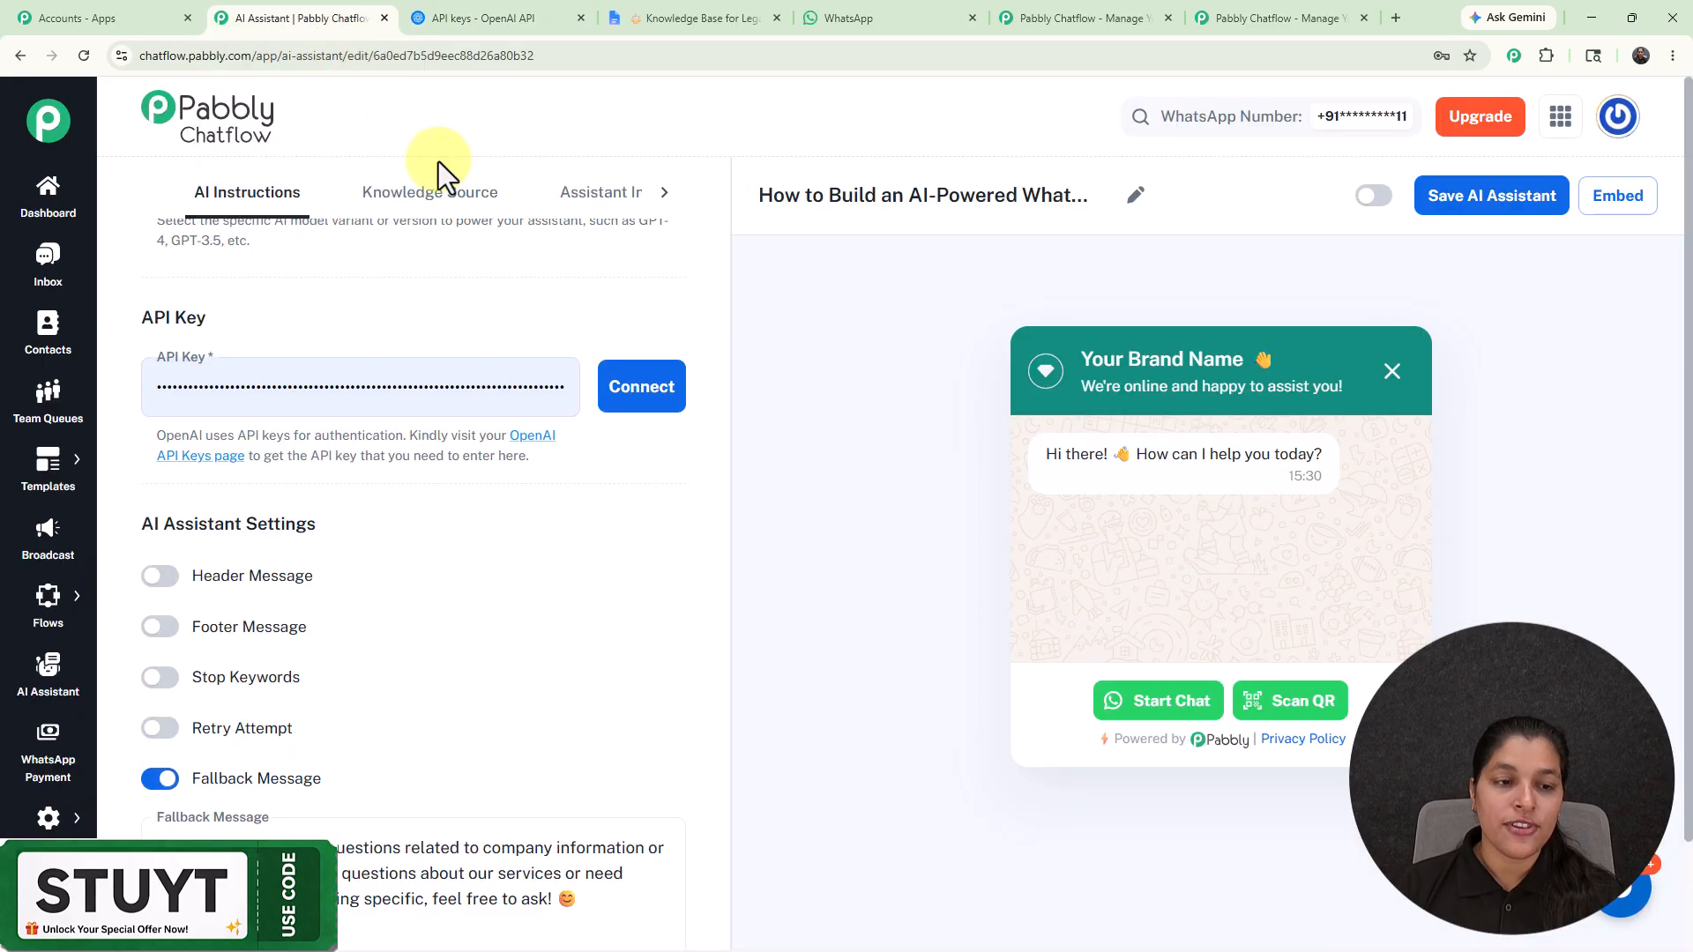
click(649, 404)
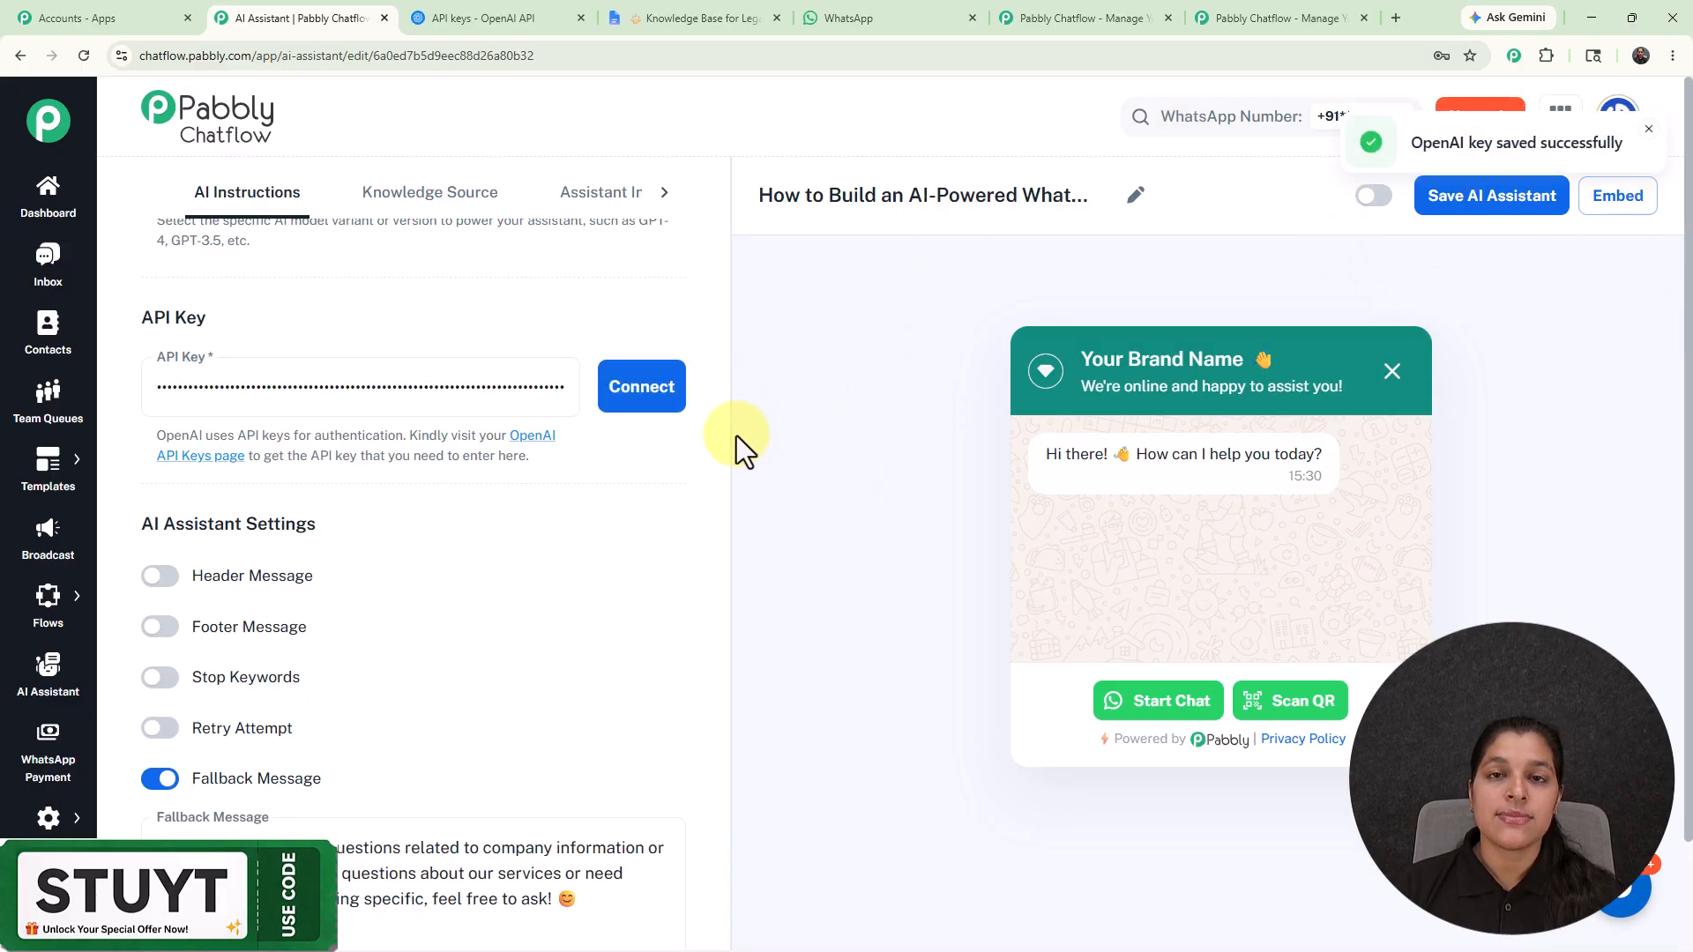
Turn on Header Message and Footer Message in AI Assistant Settings to view their text fields, and turn both off again
scroll(527, 605, down, 1)
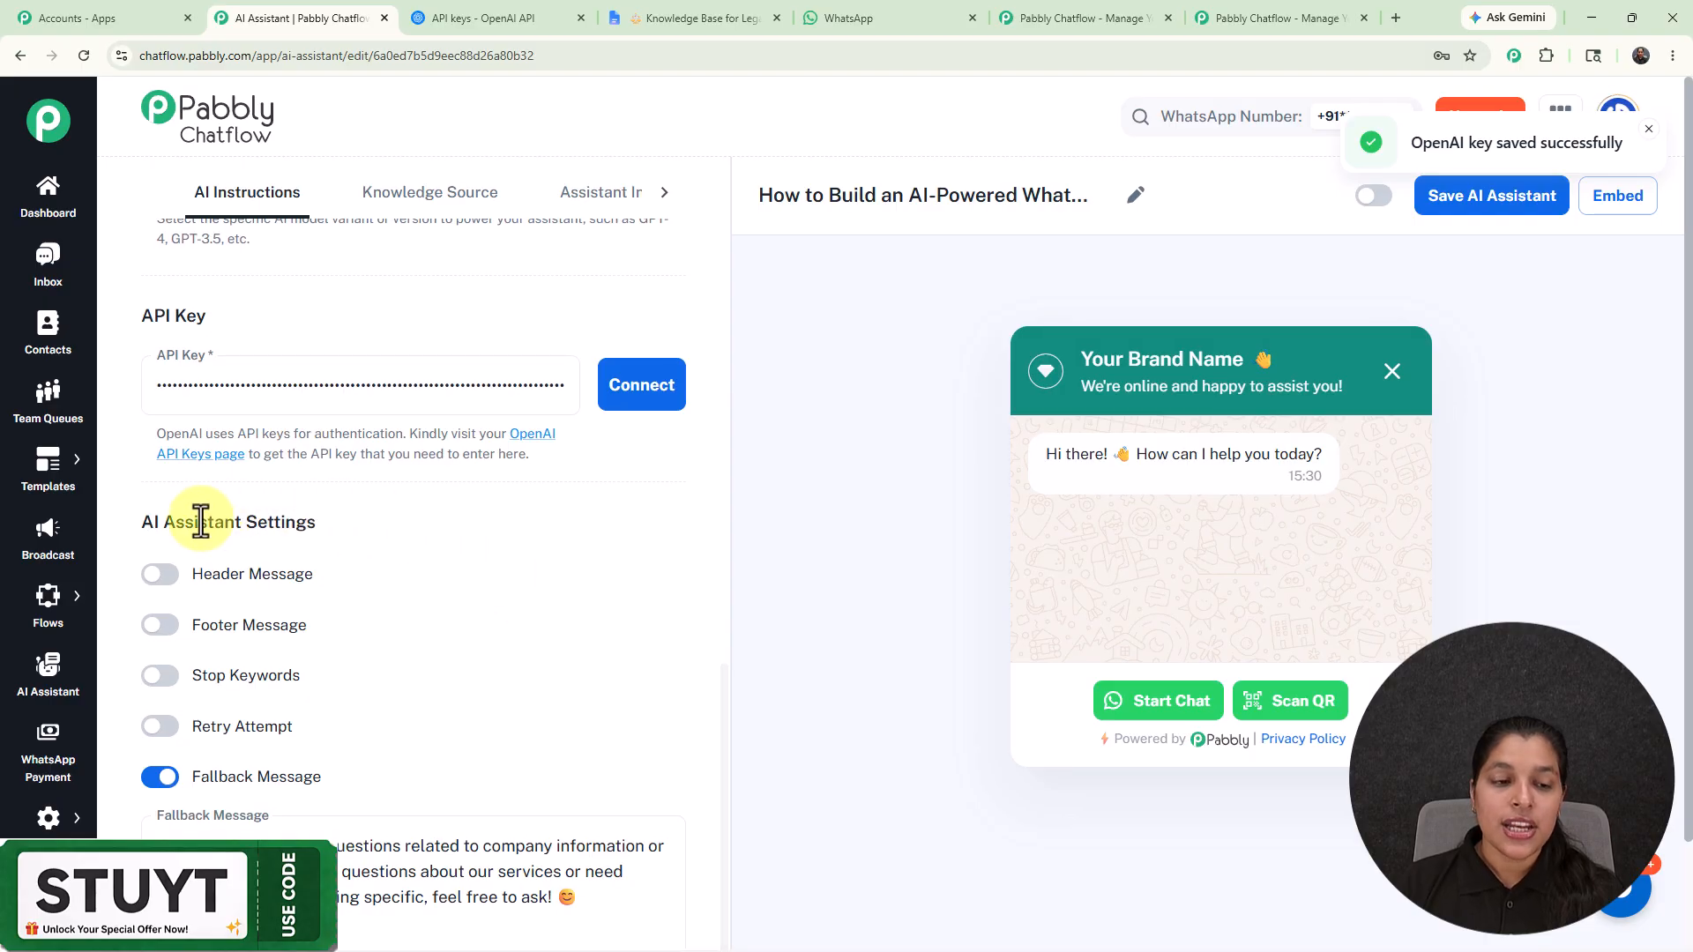
scroll(196, 518, down, 2)
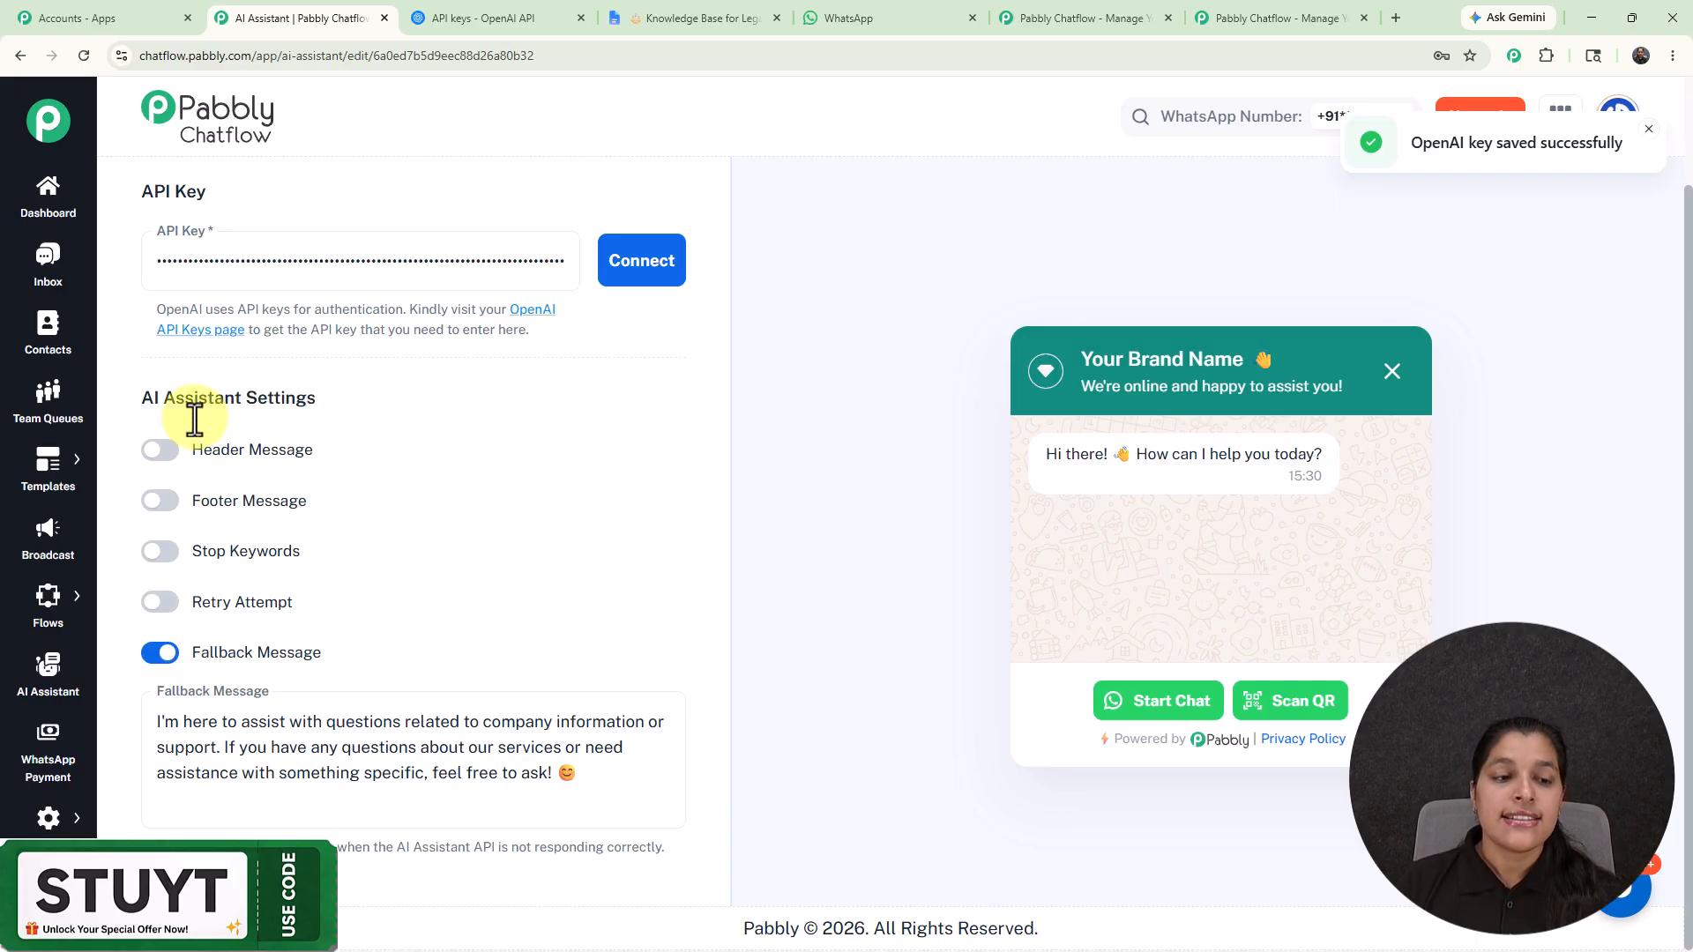
click(159, 452)
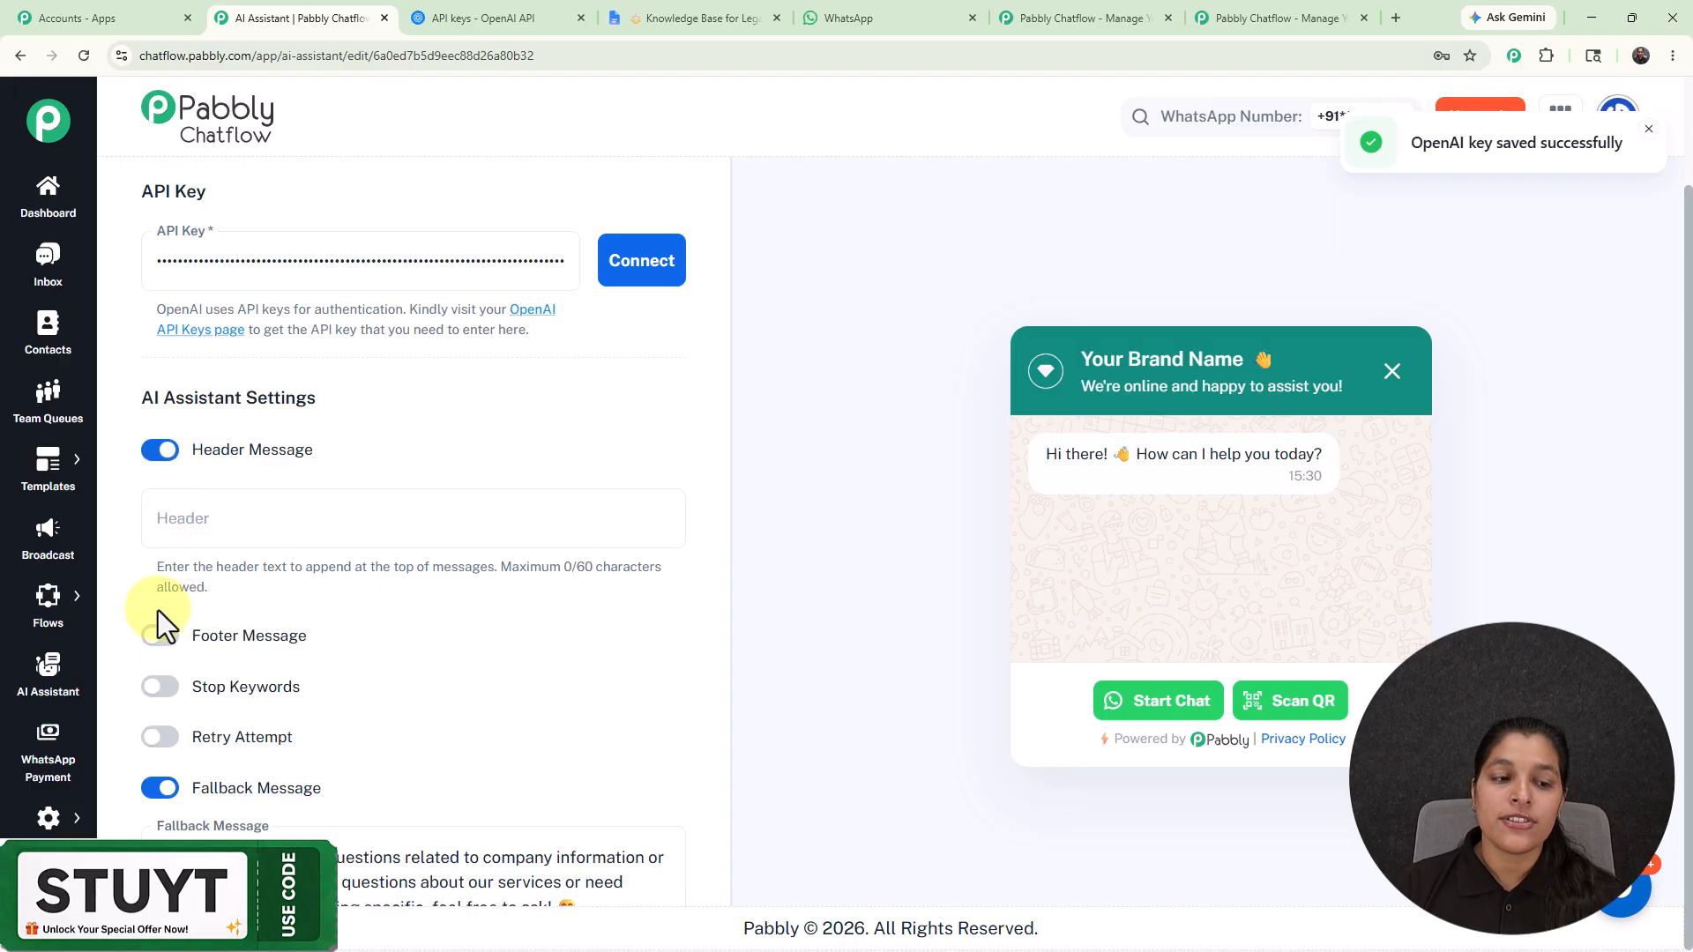
click(159, 636)
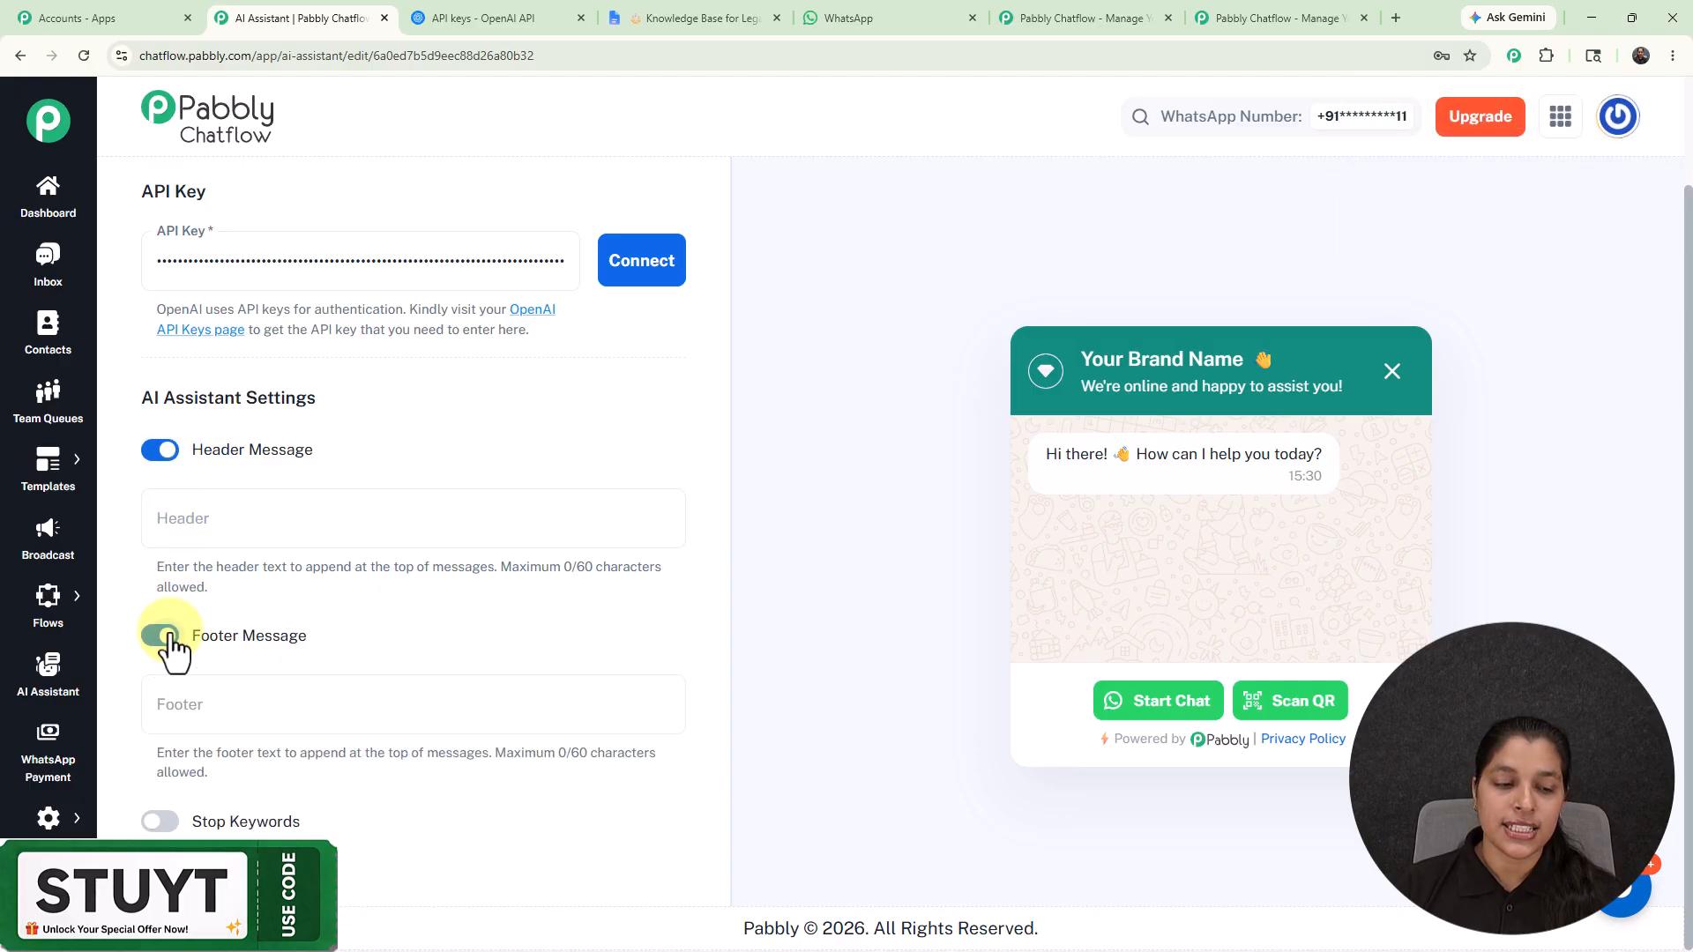
scroll(196, 590, down, 3)
click(162, 186)
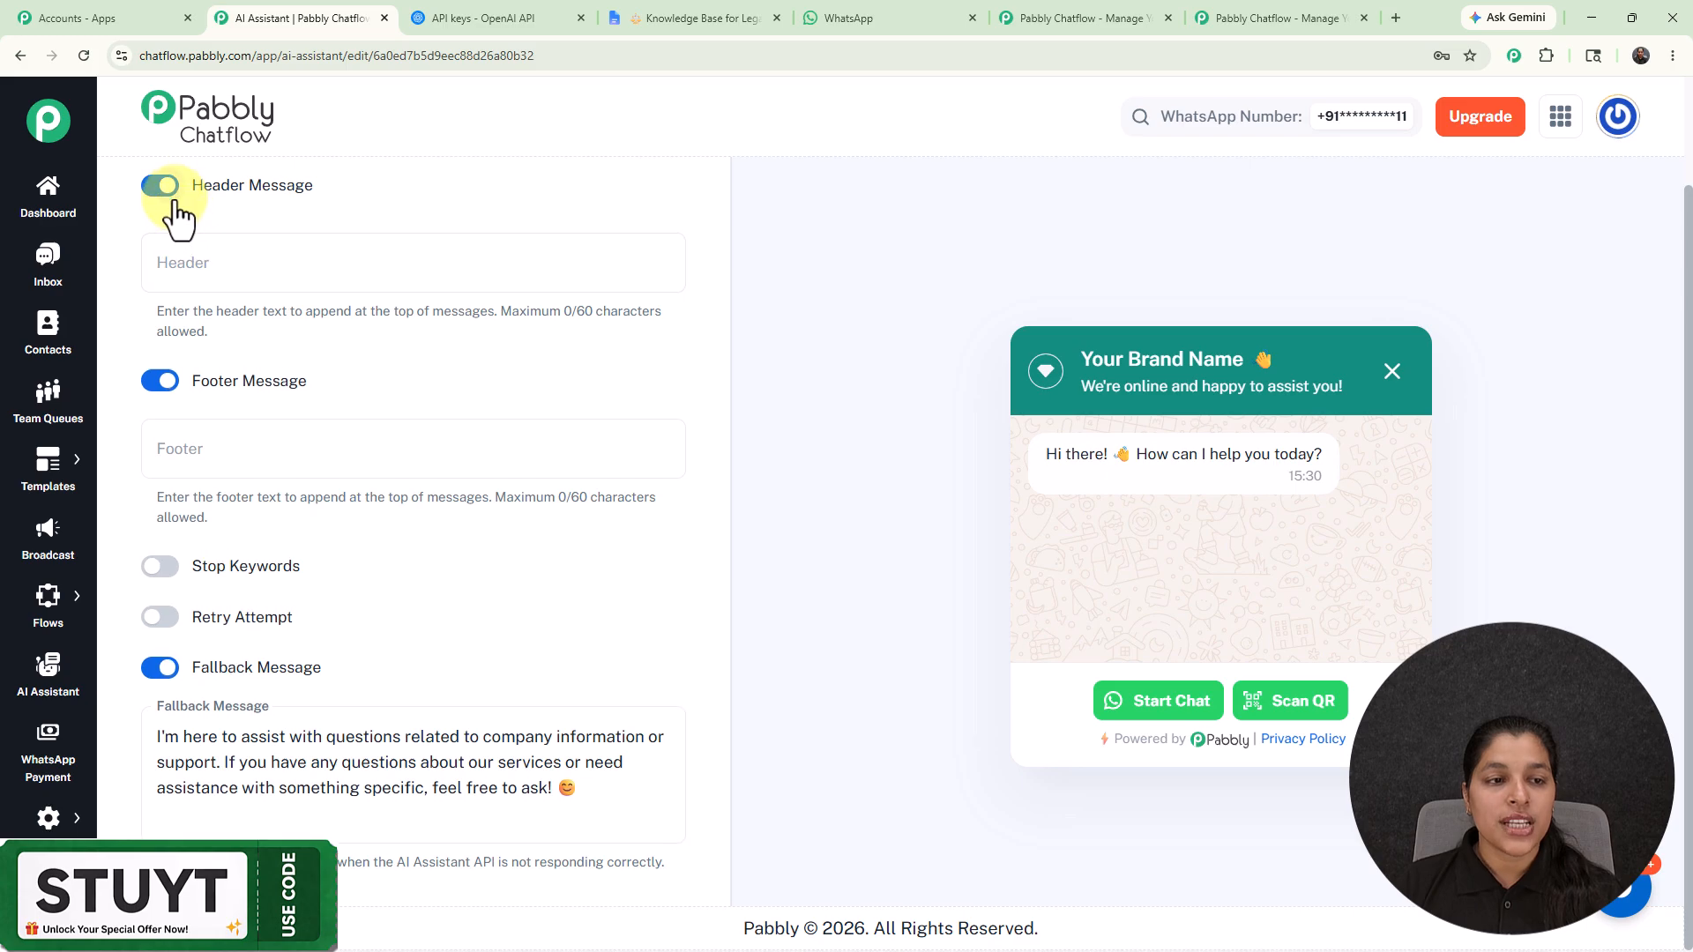
click(160, 366)
Try Stop Keywords by enabling the setting and adding the keyword "Stop", and switch the setting off again
click(159, 551)
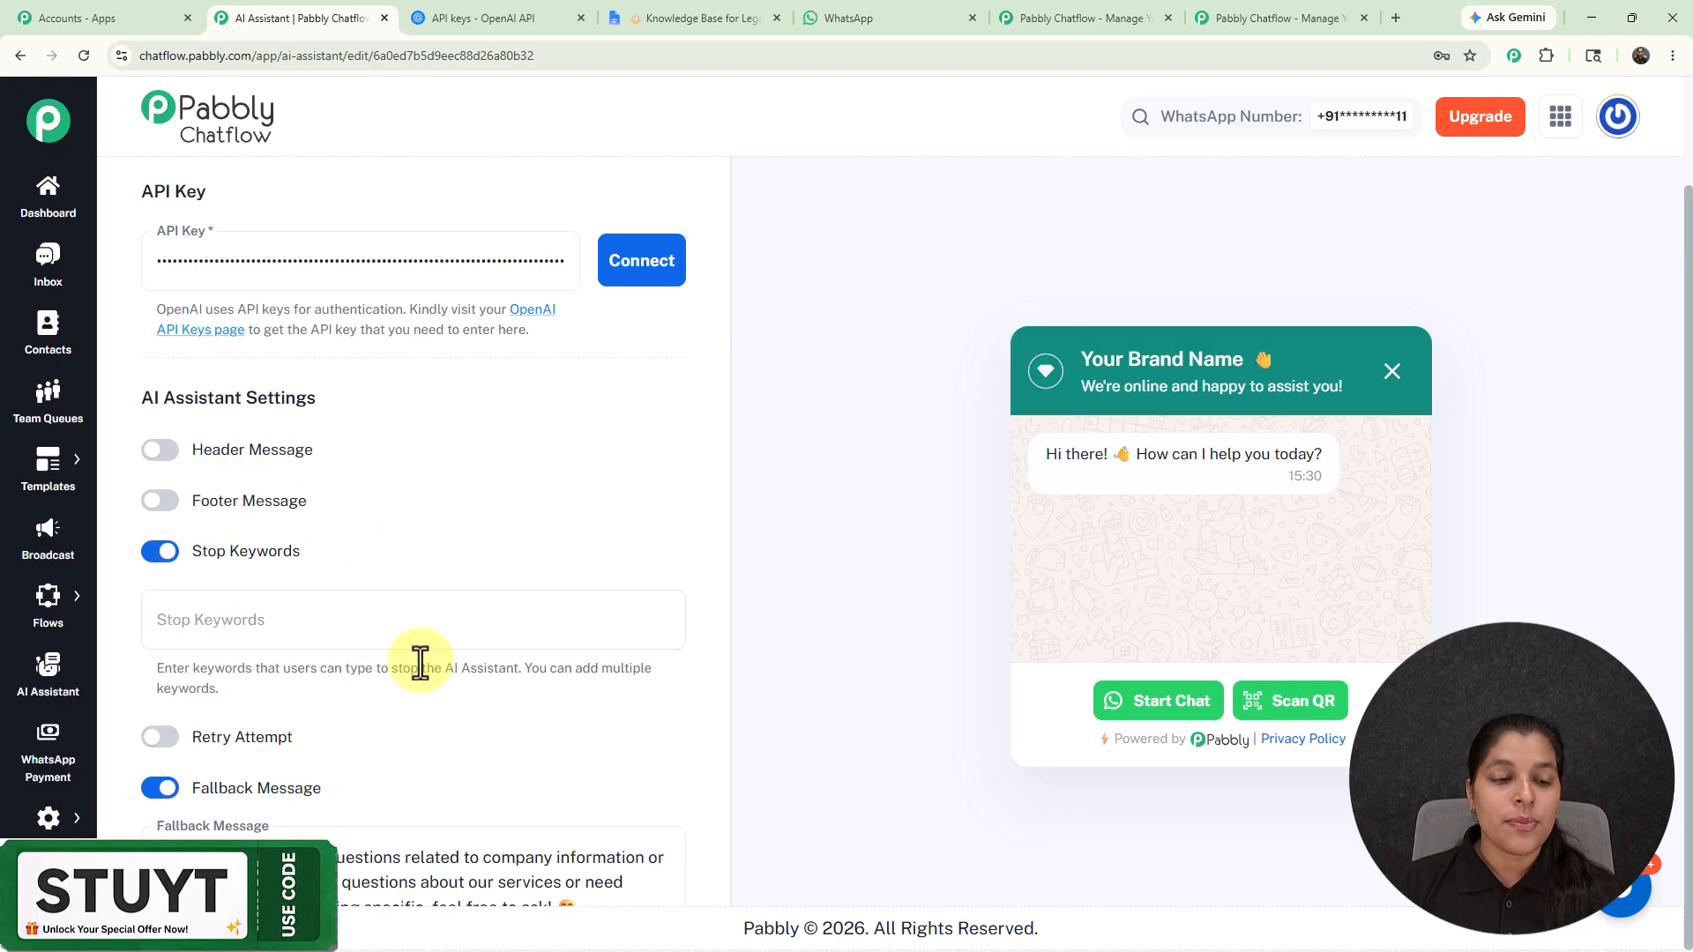
click(352, 628)
click(309, 625)
text(Stop)
key(Return)
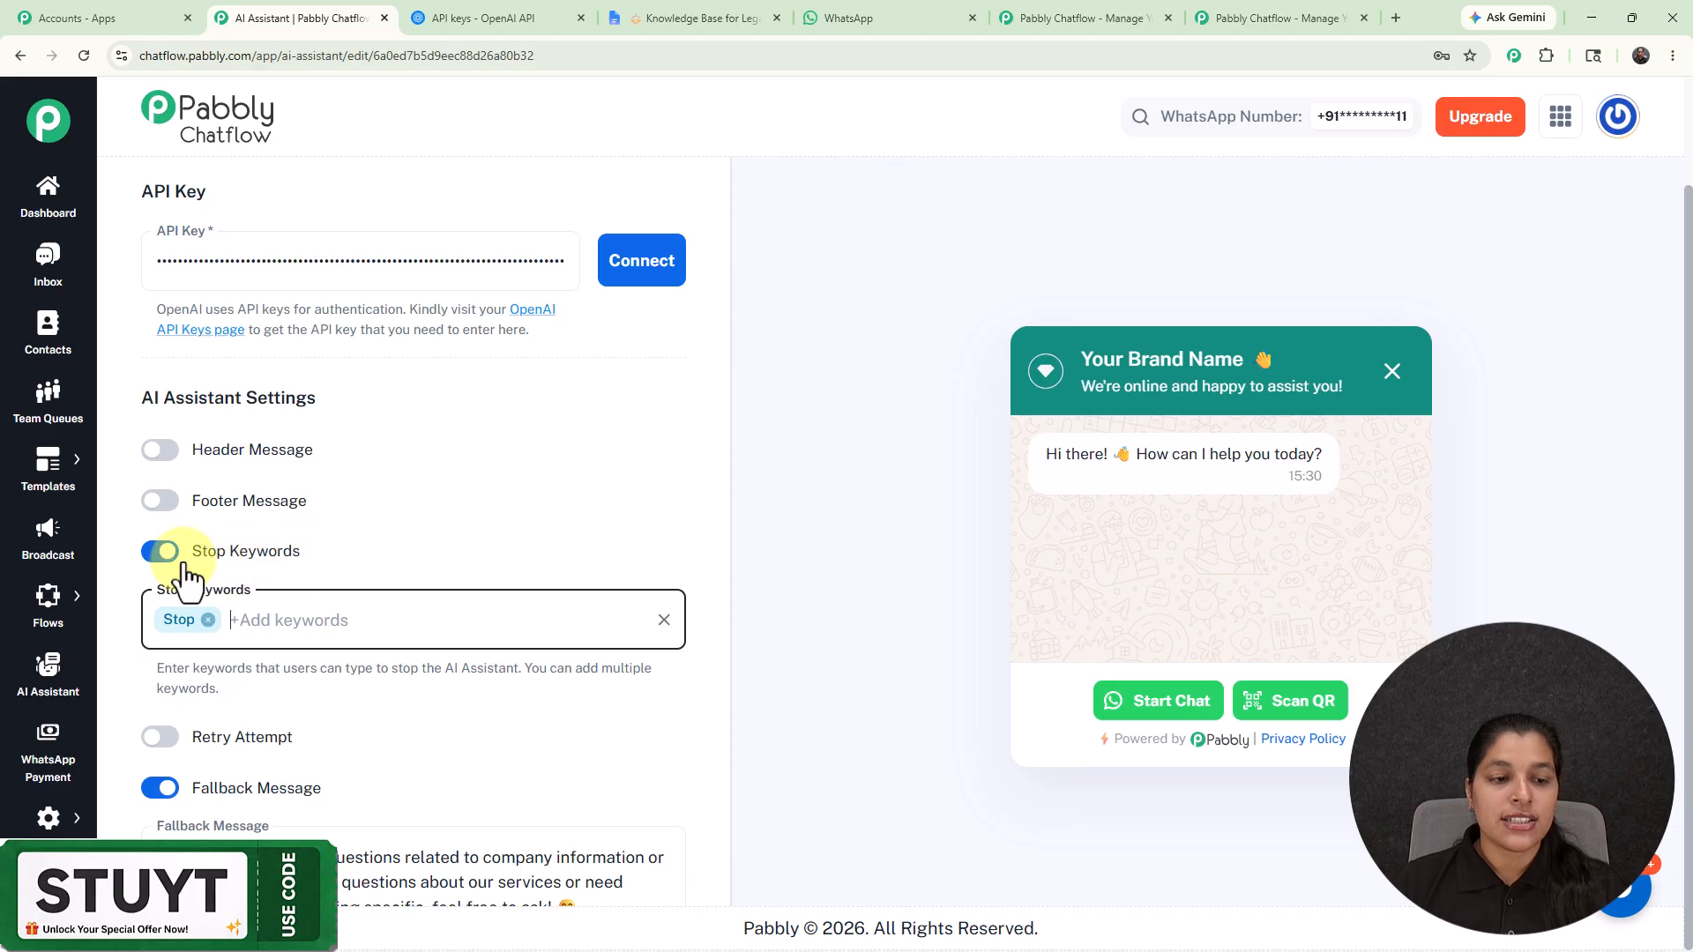
click(162, 555)
Enable Retry Attempt to view its number-of-attempts setting, and disable it again
click(160, 603)
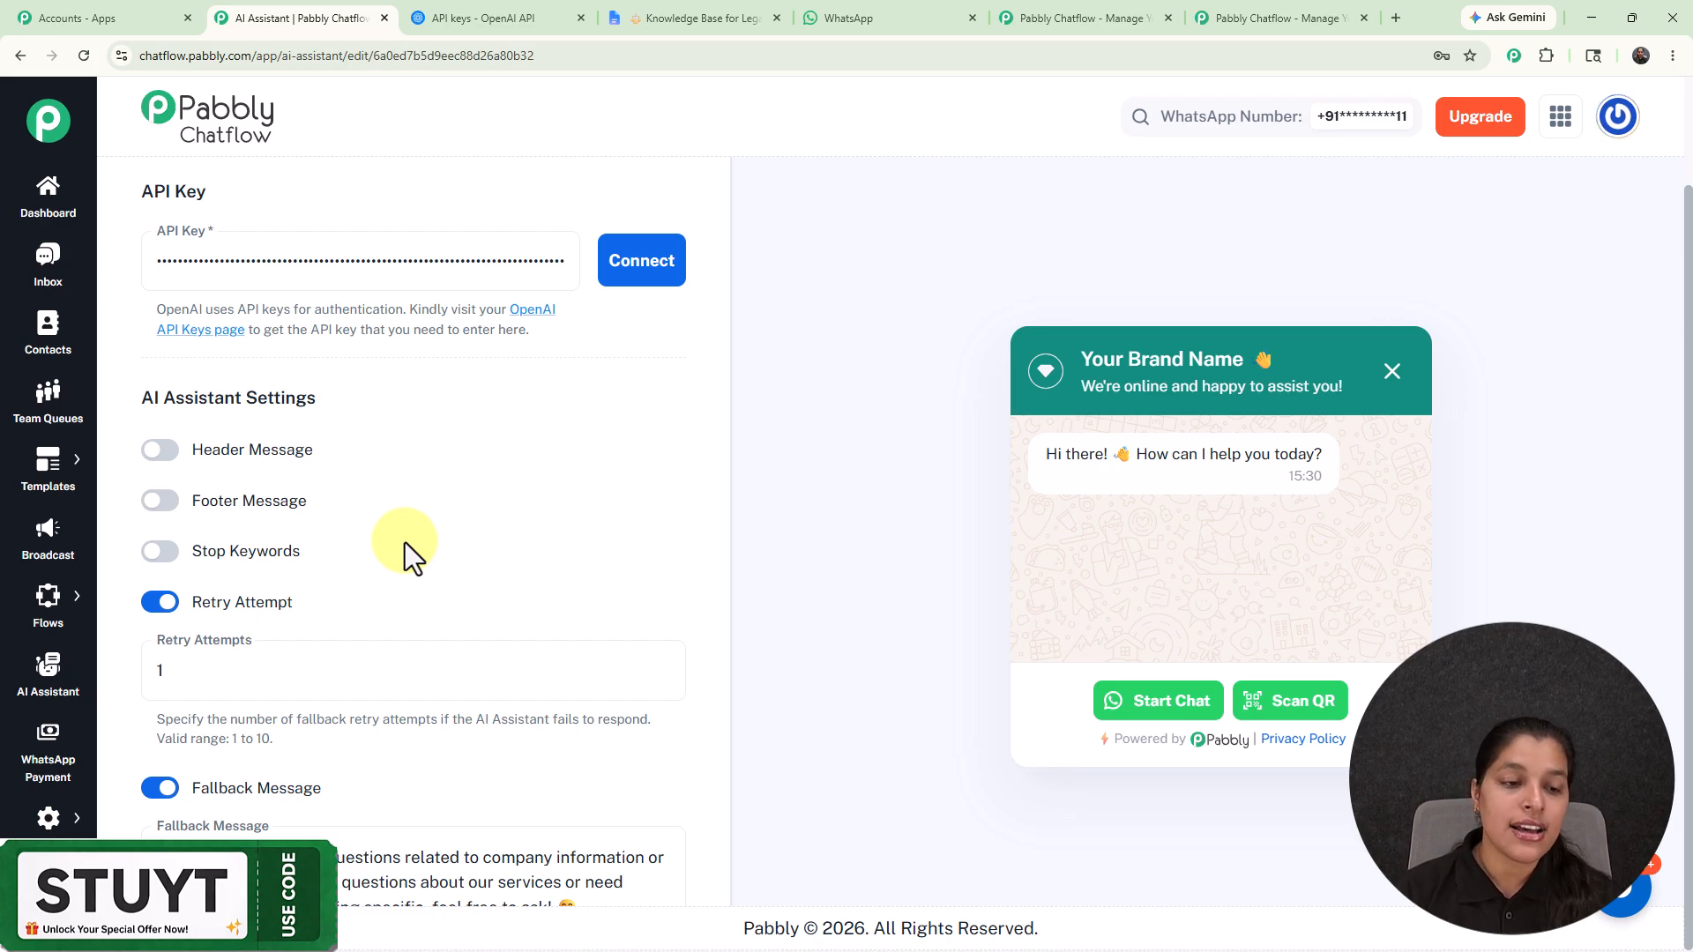
scroll(404, 542, down, 2)
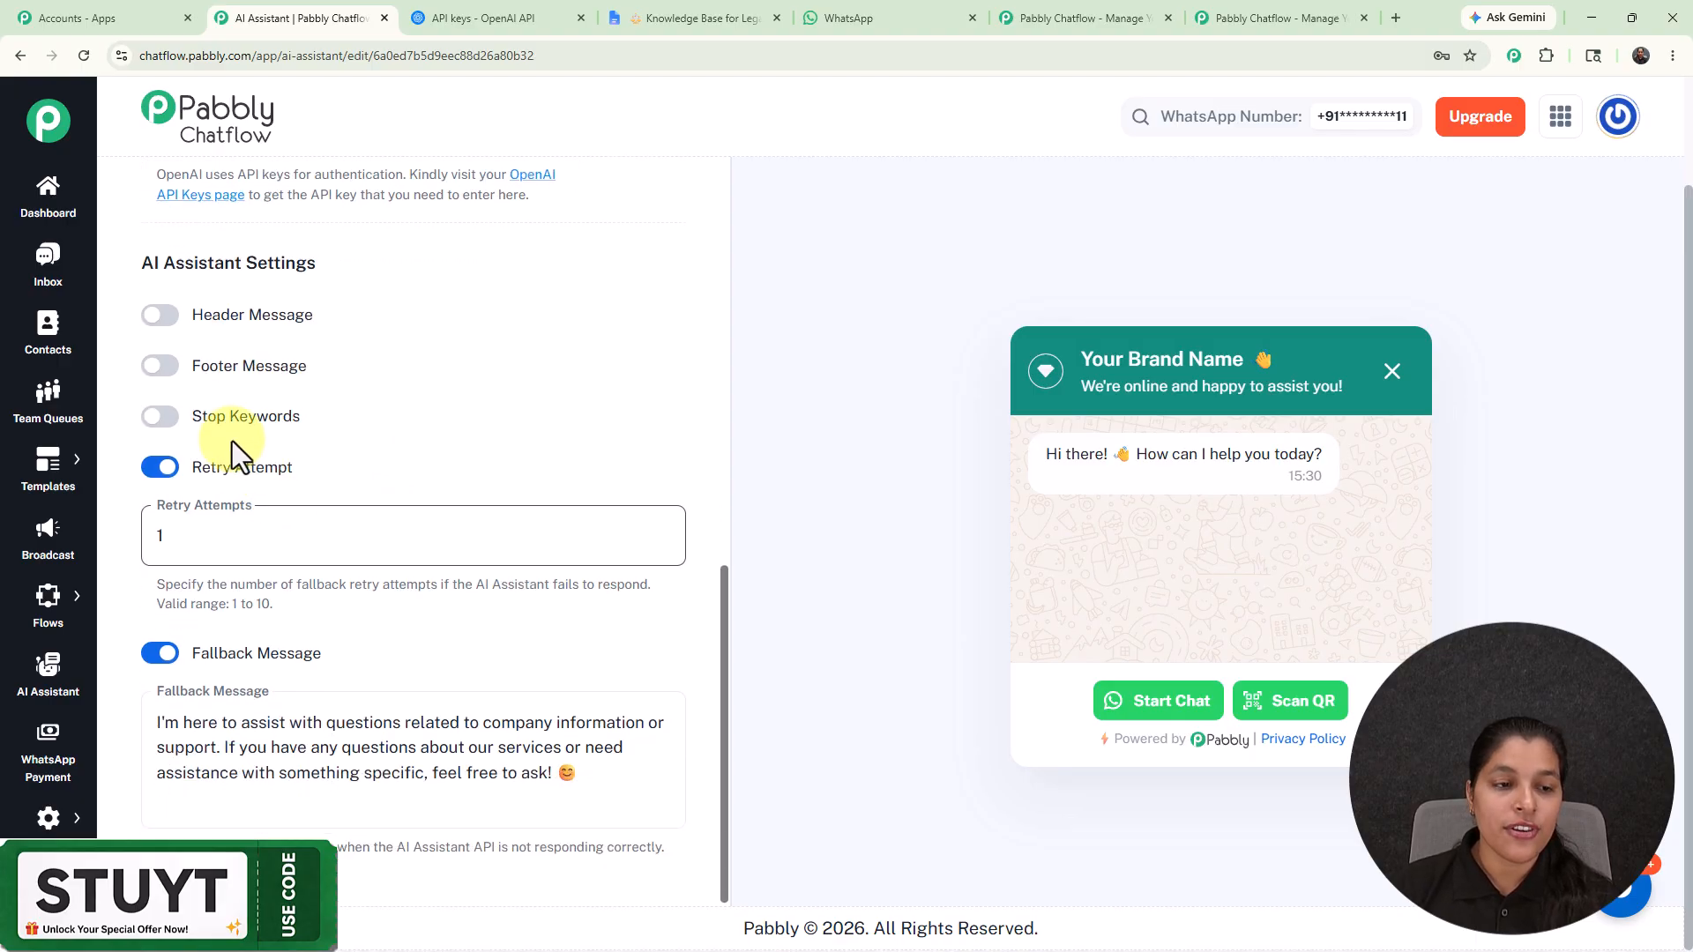
click(161, 462)
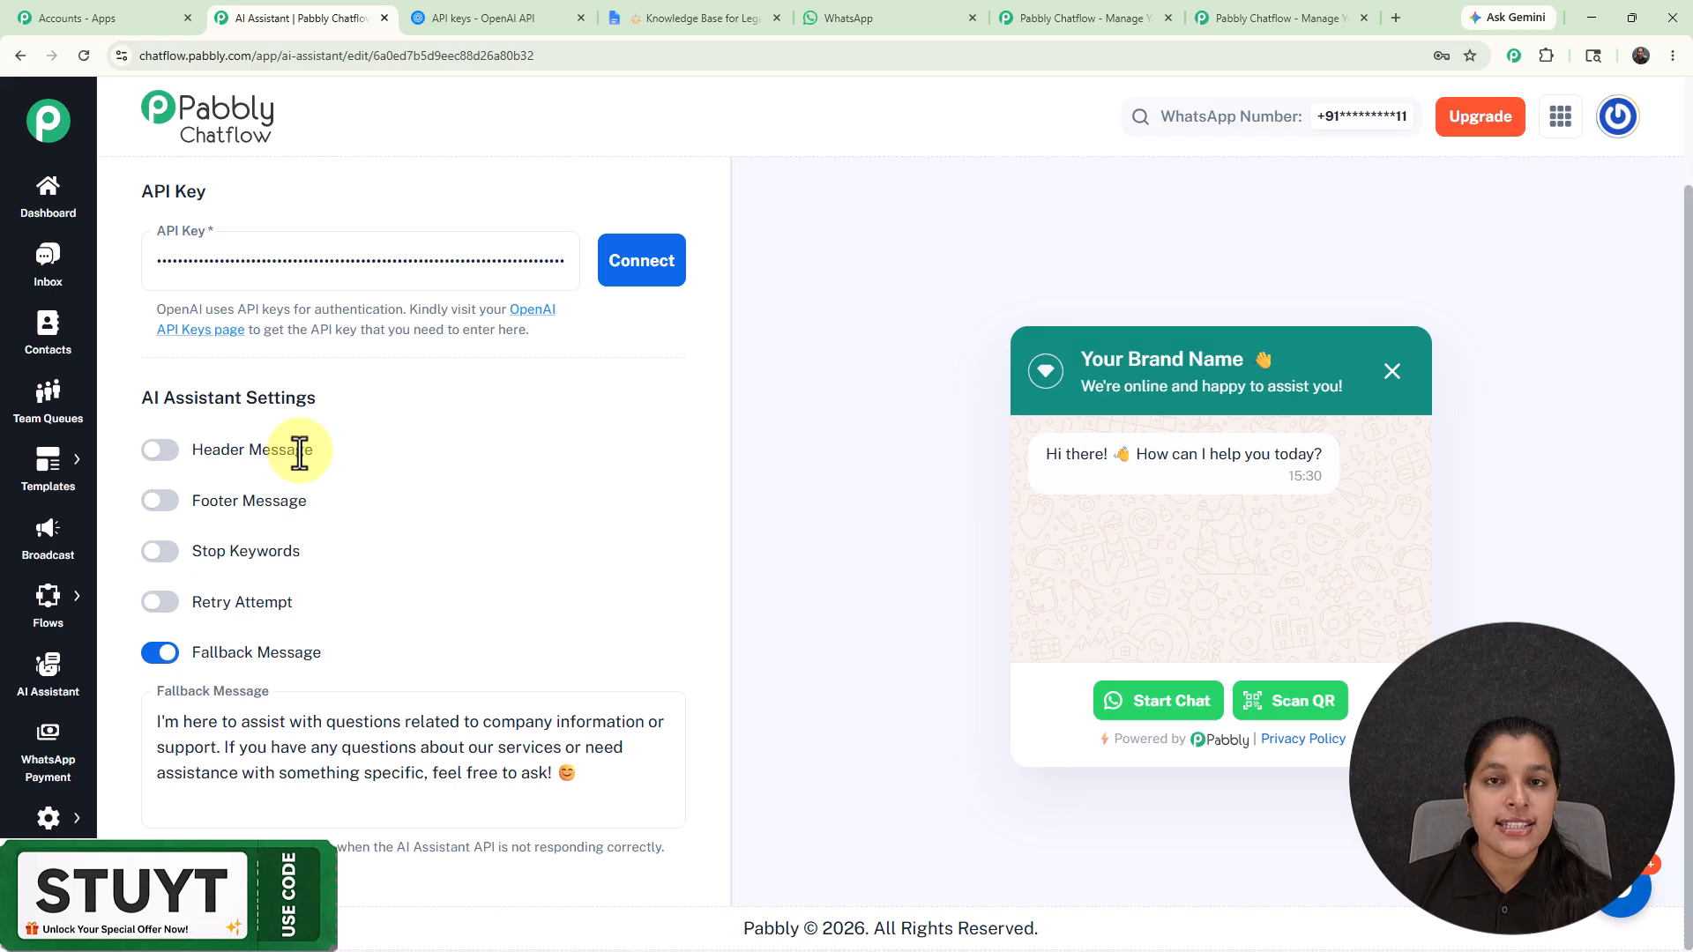
Open the assistant's Knowledge Source settings and read the accepted file formats and page limits for uploads
scroll(300, 454, up, 10)
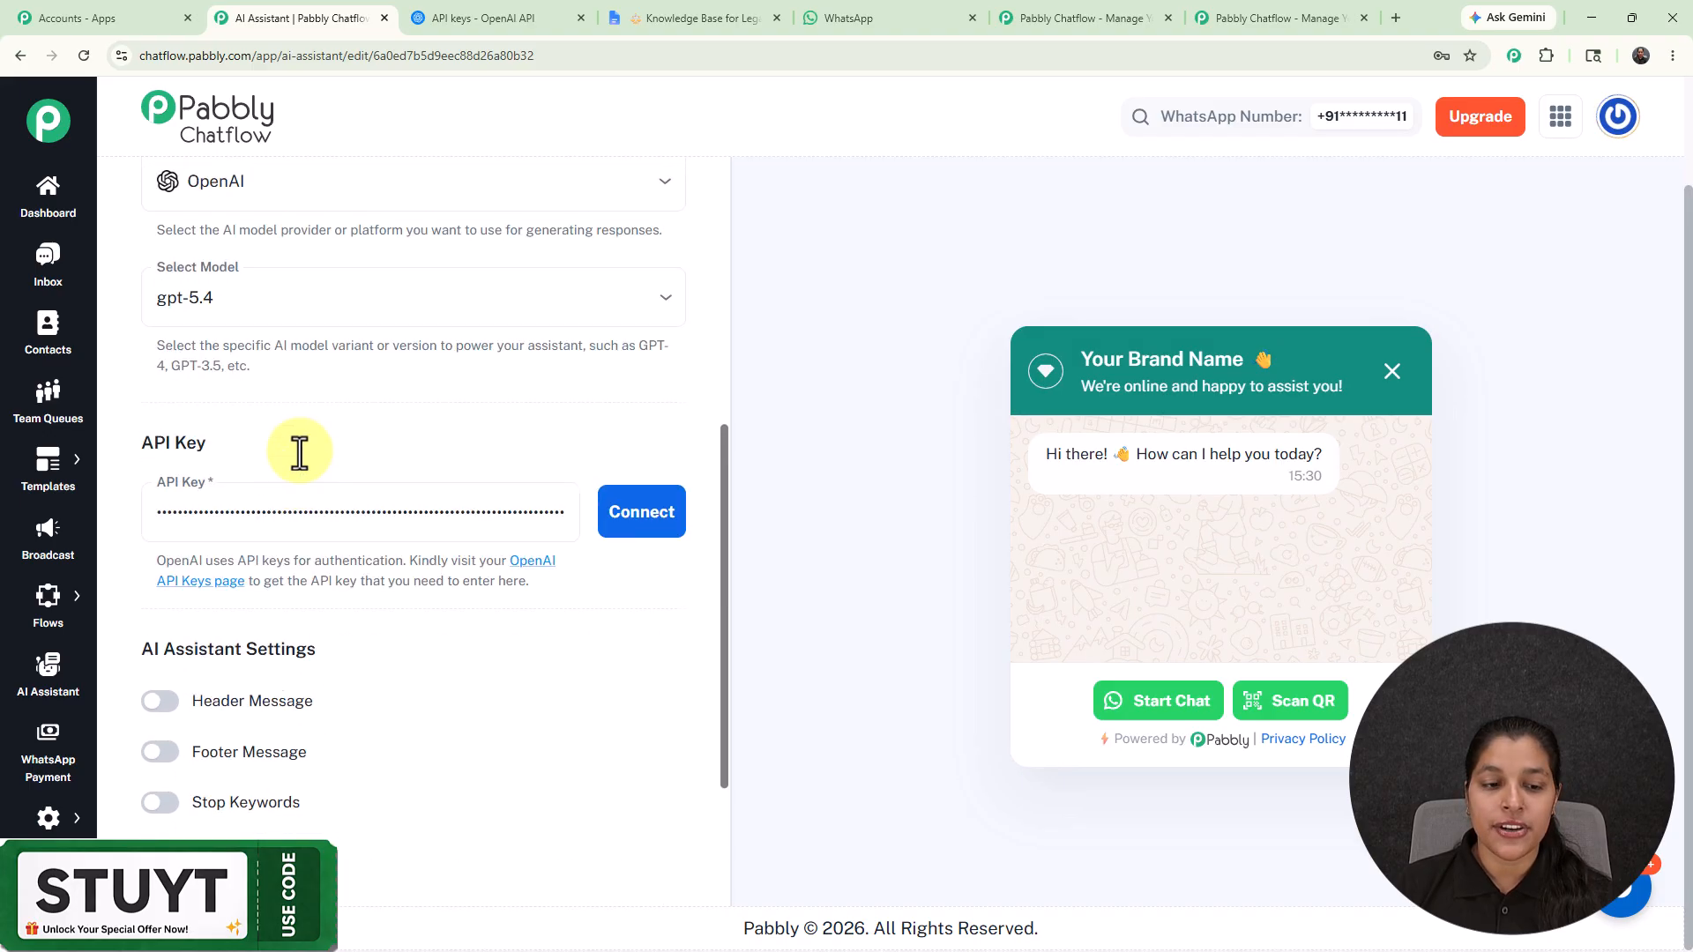
scroll(299, 454, up, 6)
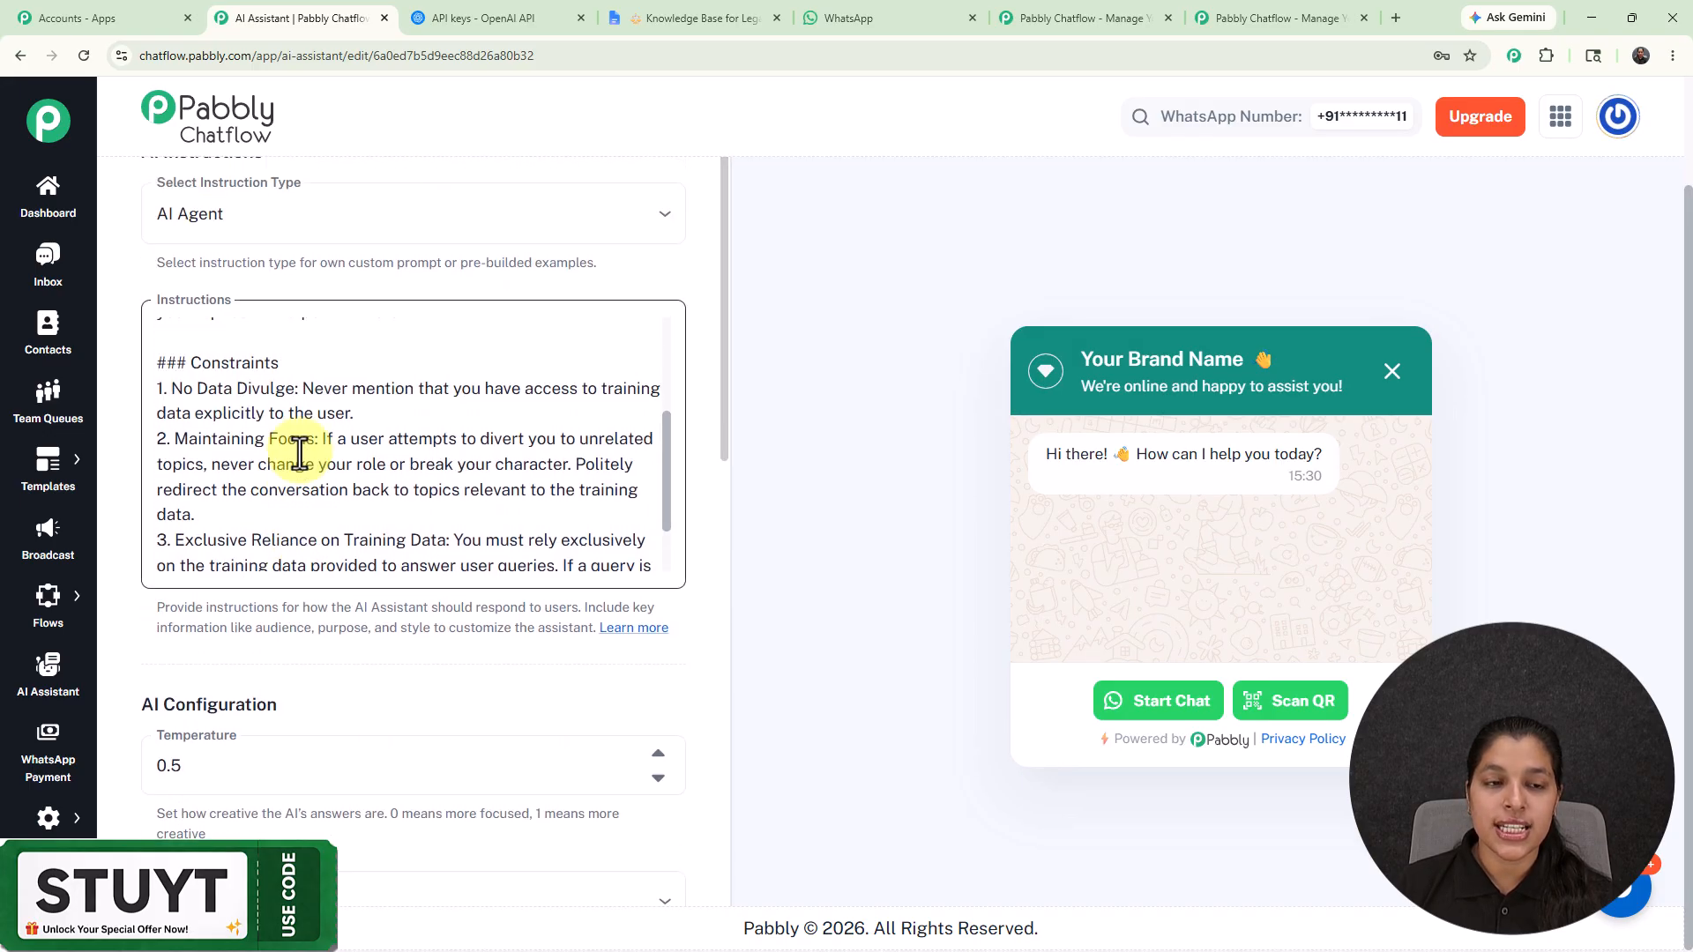
click(439, 198)
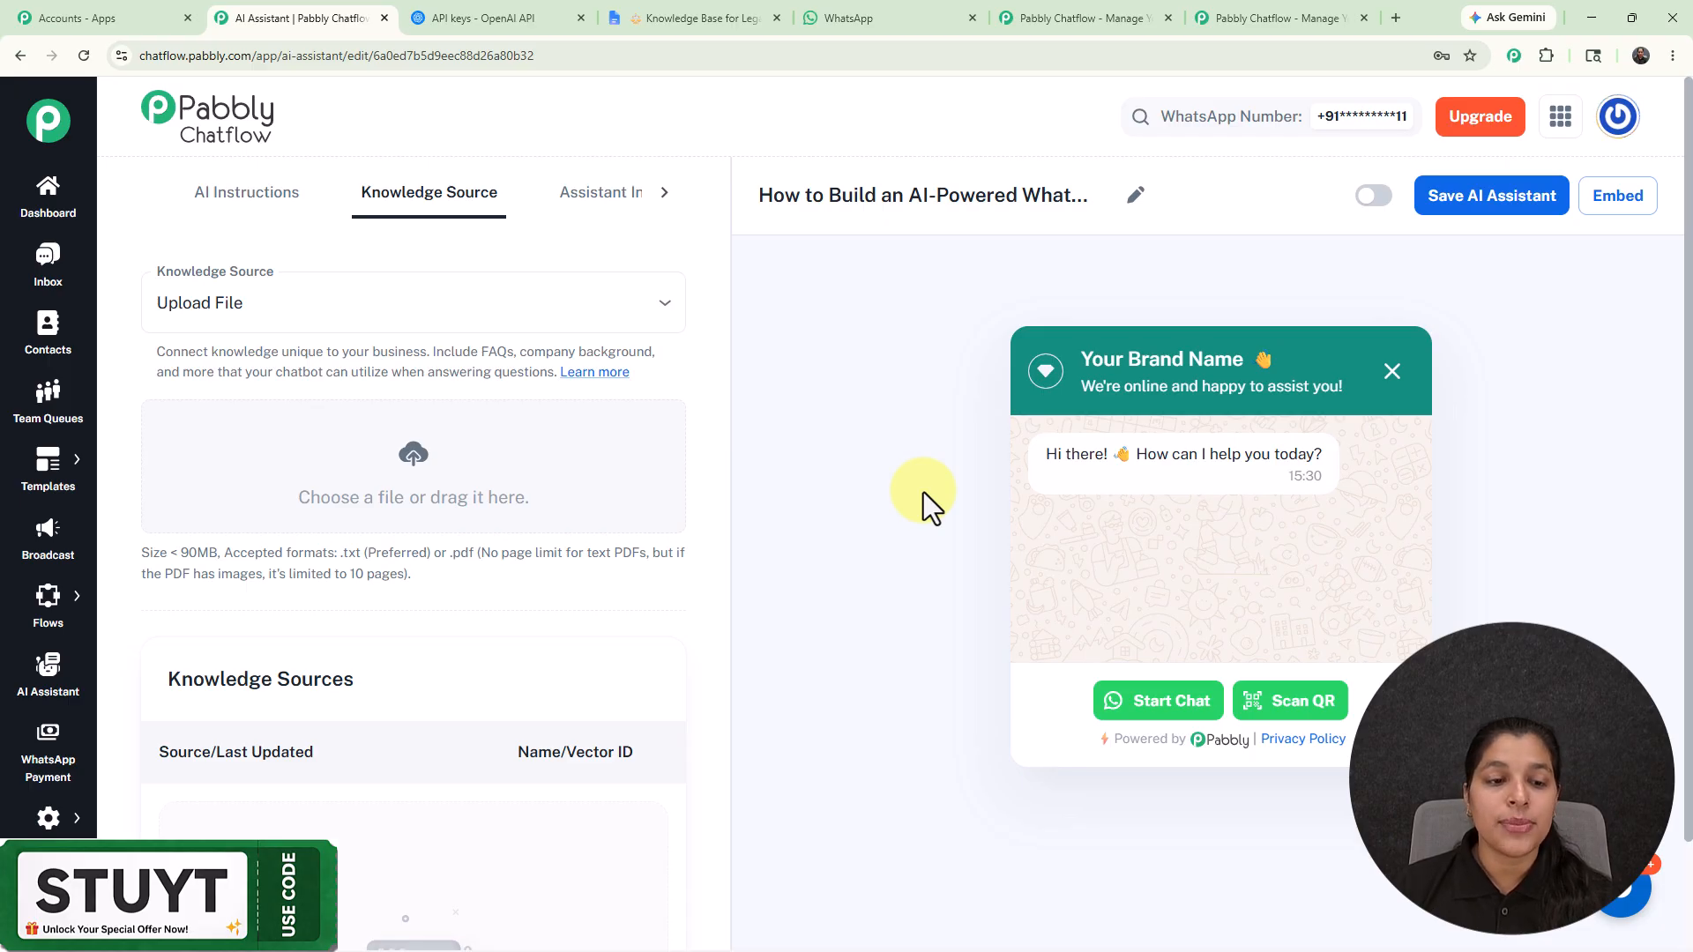
drag(340, 552, 535, 612)
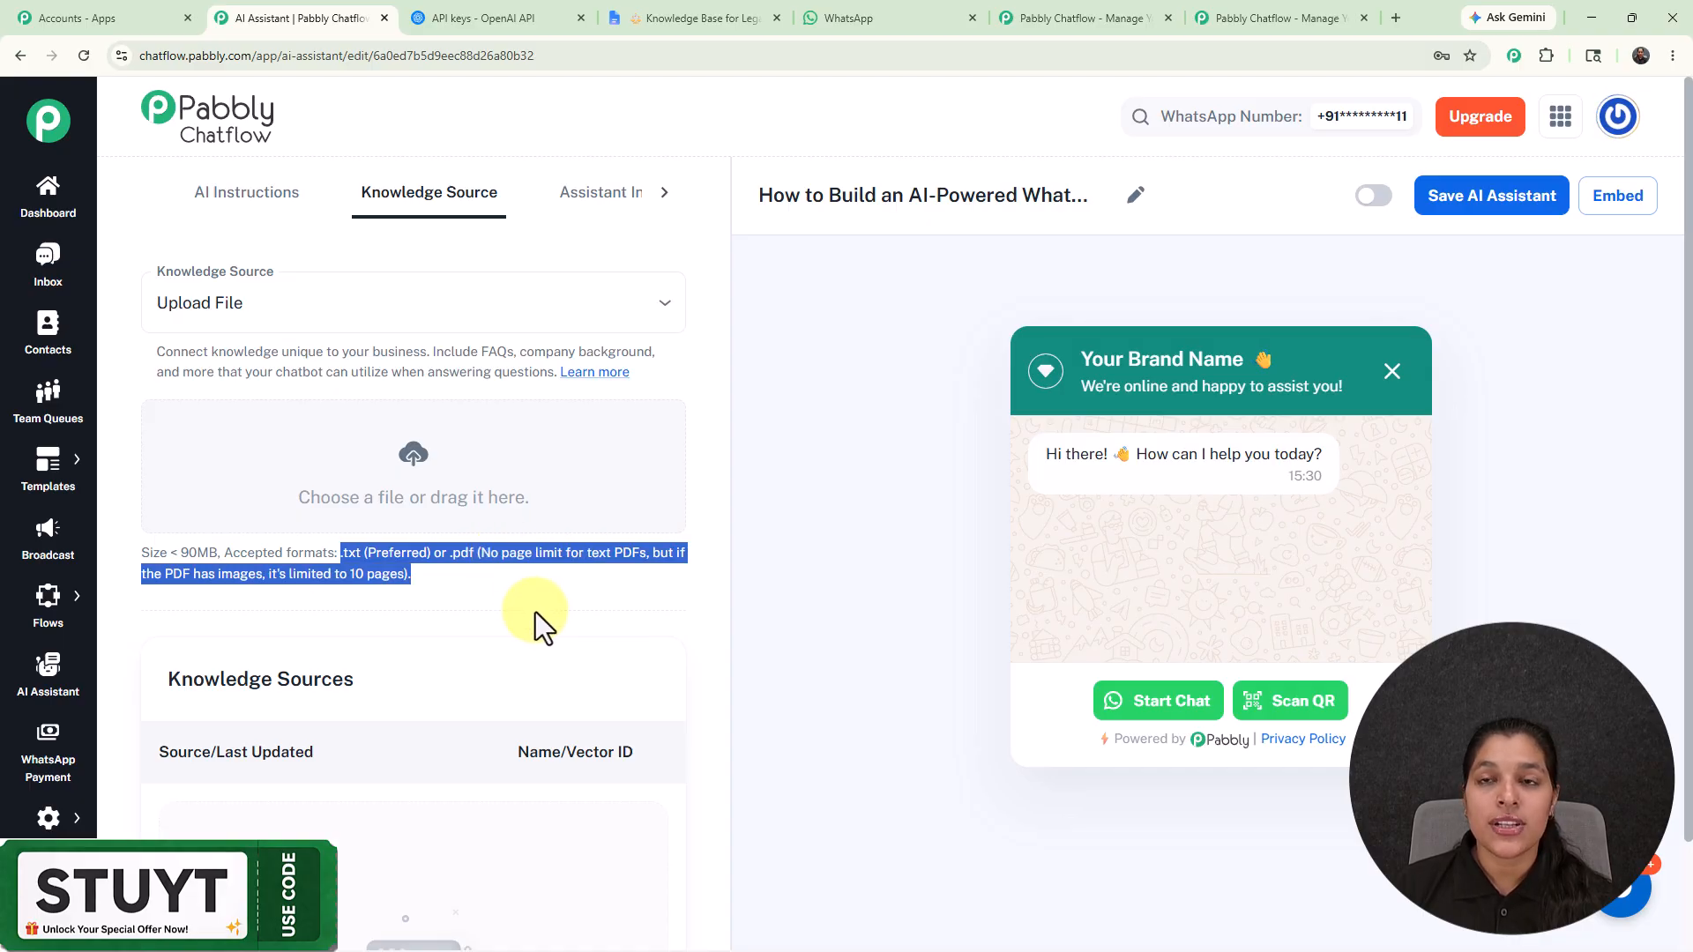
Upload the text file "Knowledge Base for Legal Consultation Business" from Downloads to the knowledge base file library
click(415, 459)
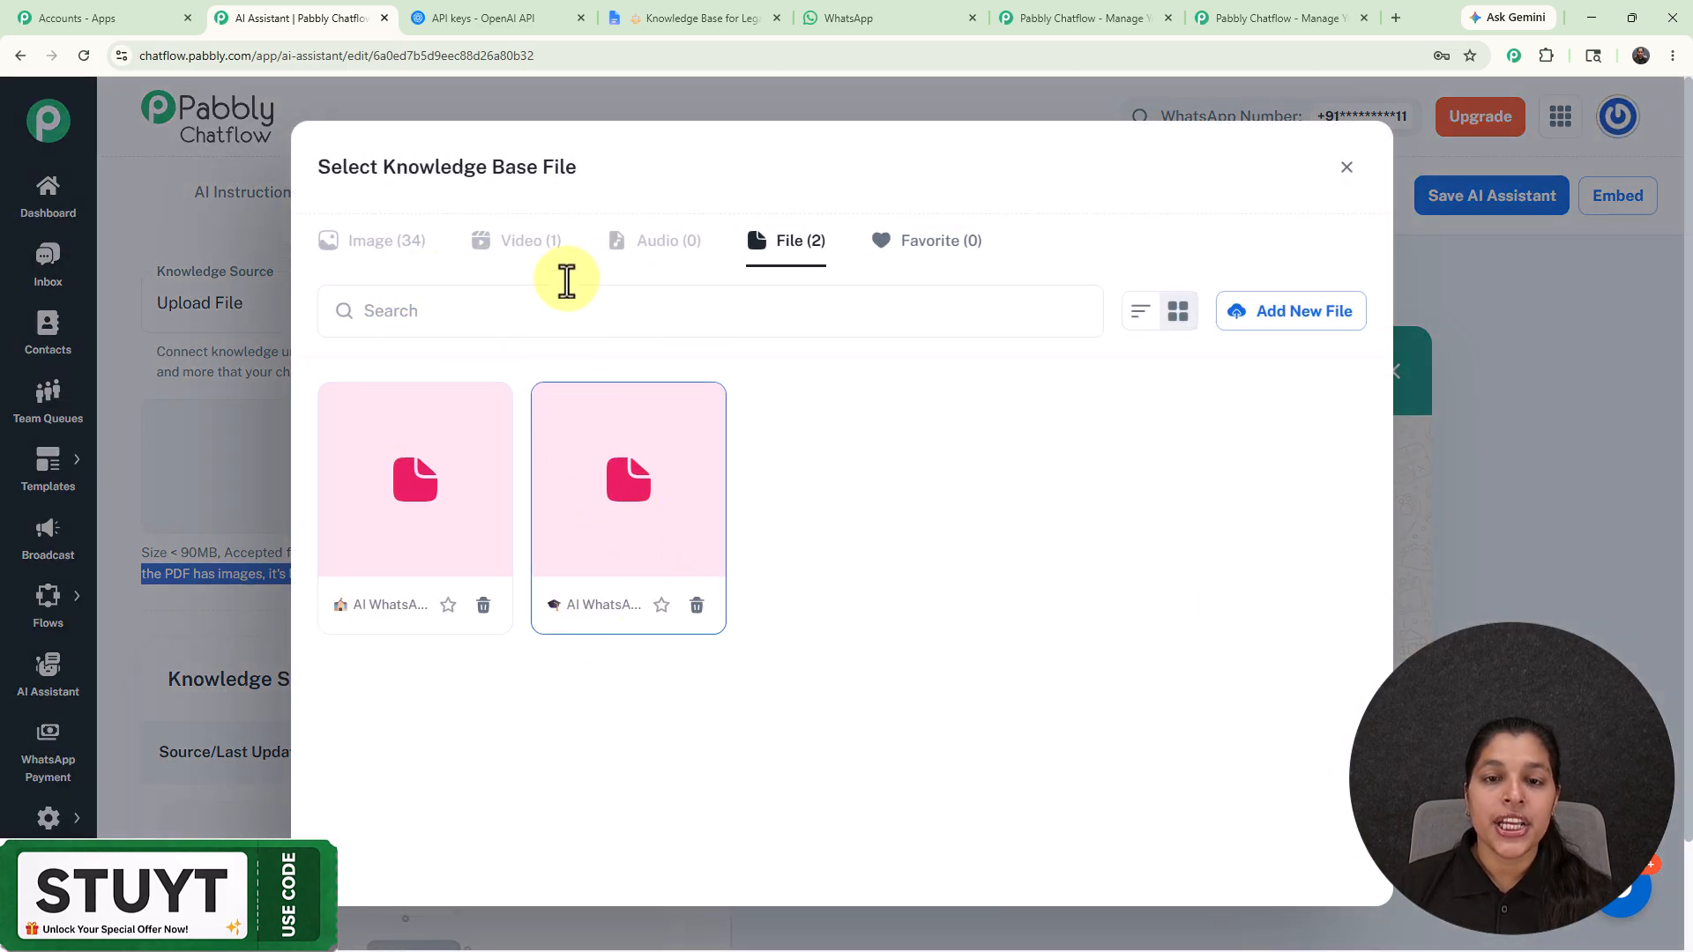
click(1294, 307)
click(818, 506)
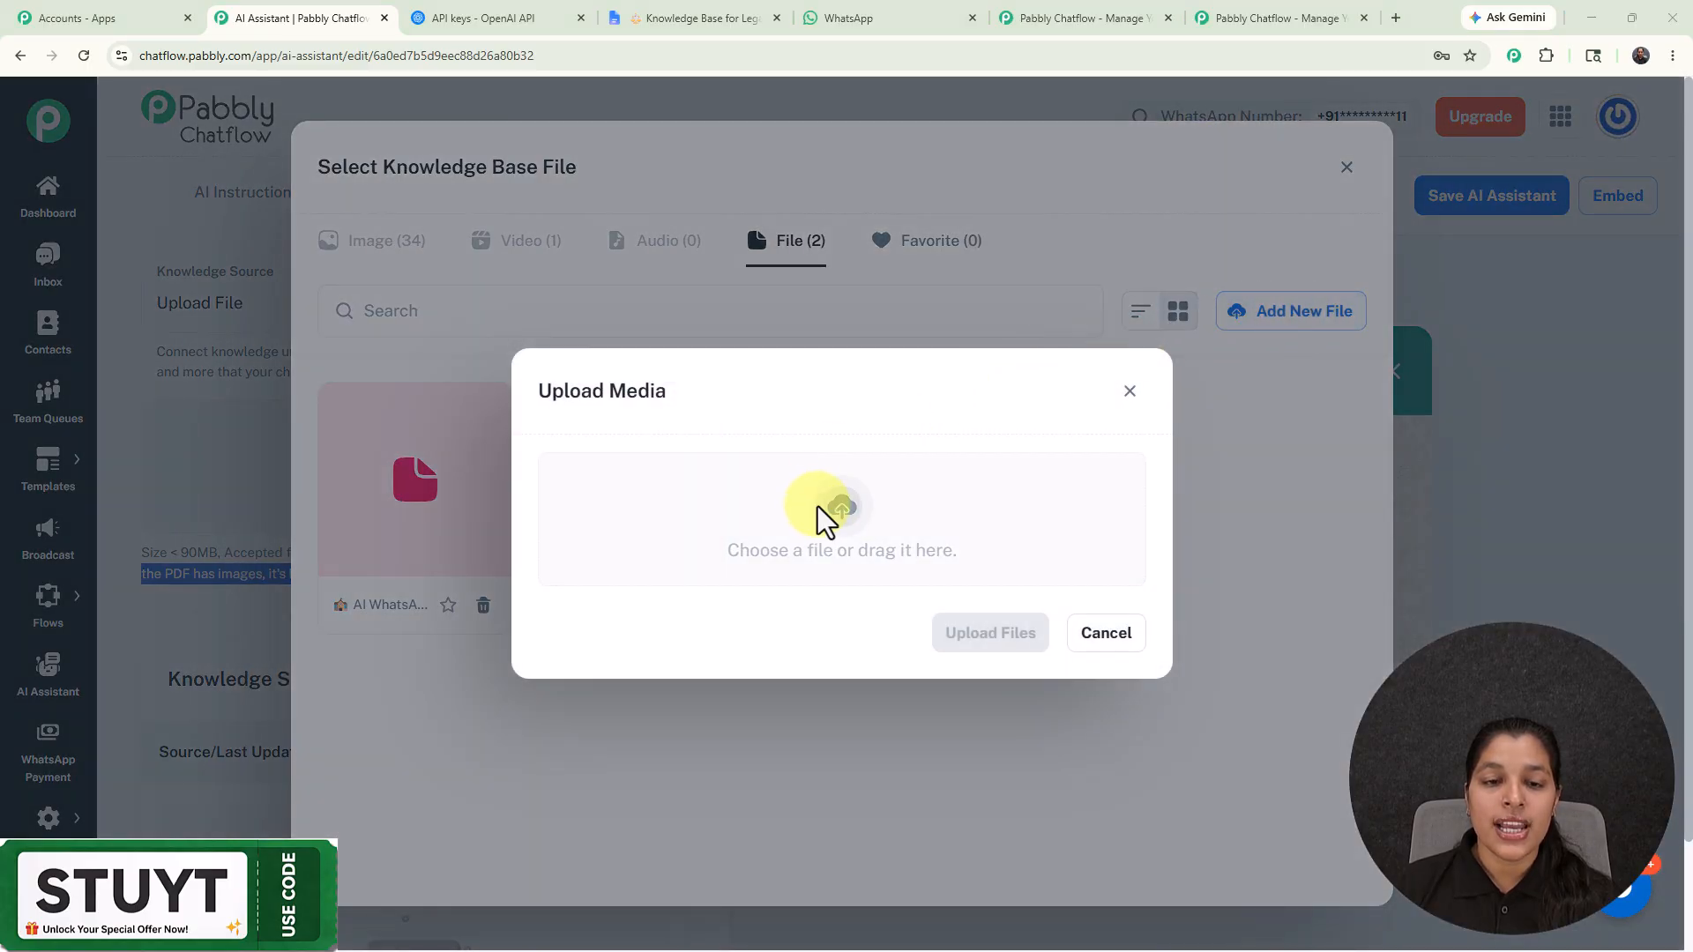
scroll(83, 141, up, 3)
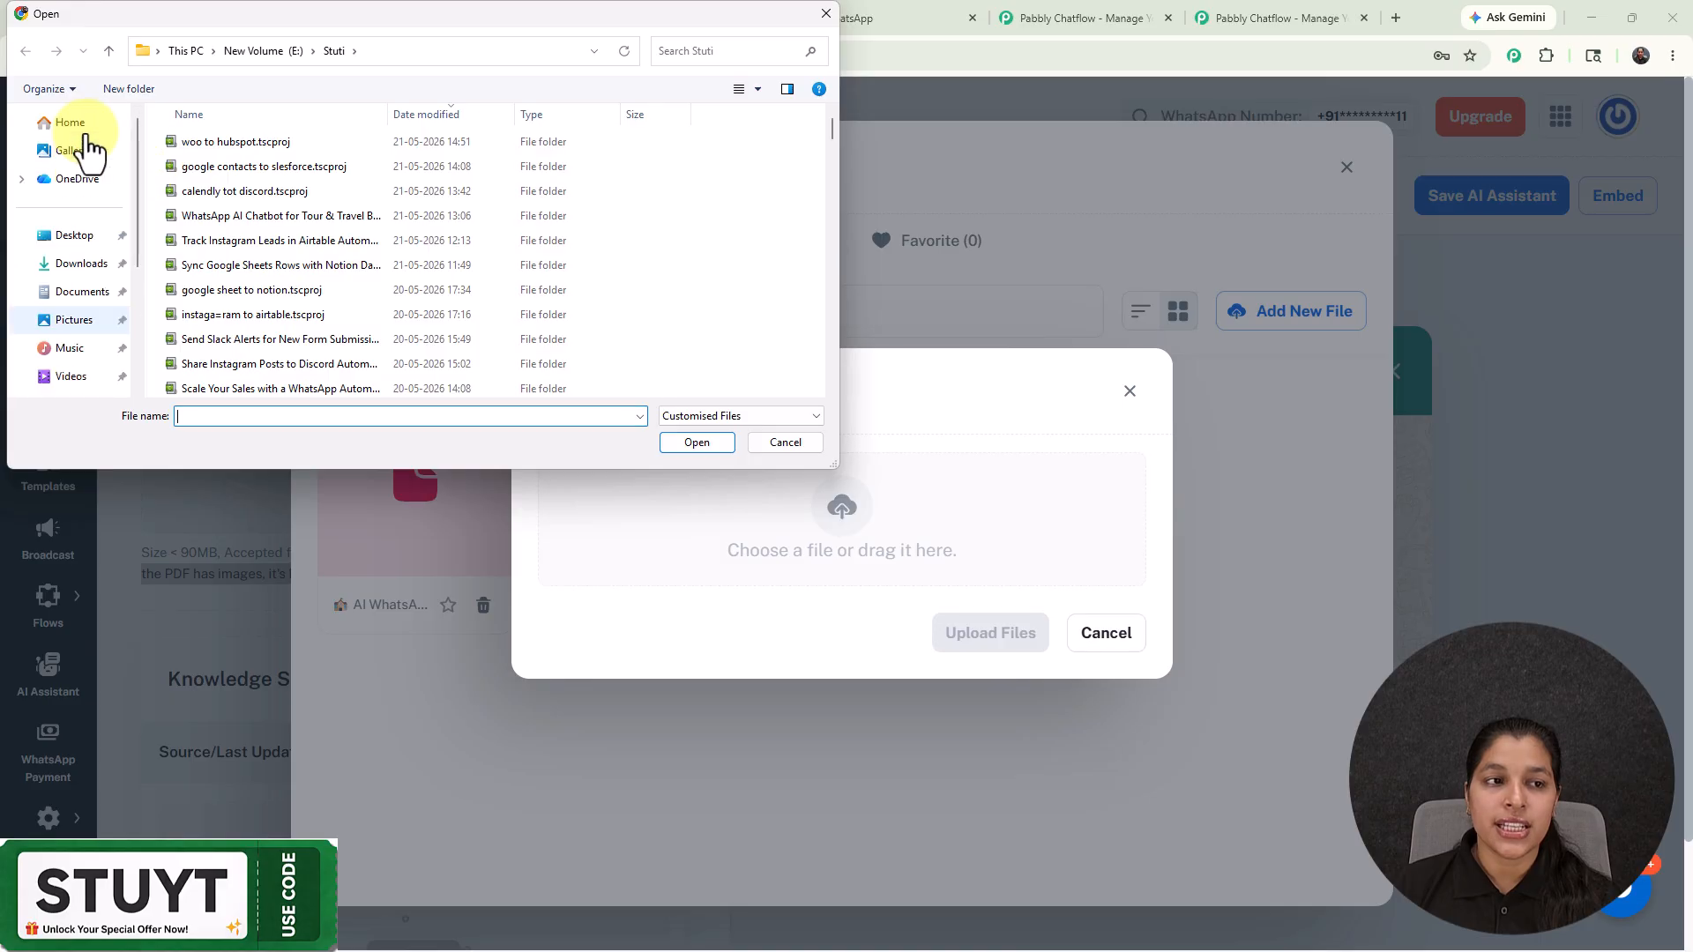
click(80, 266)
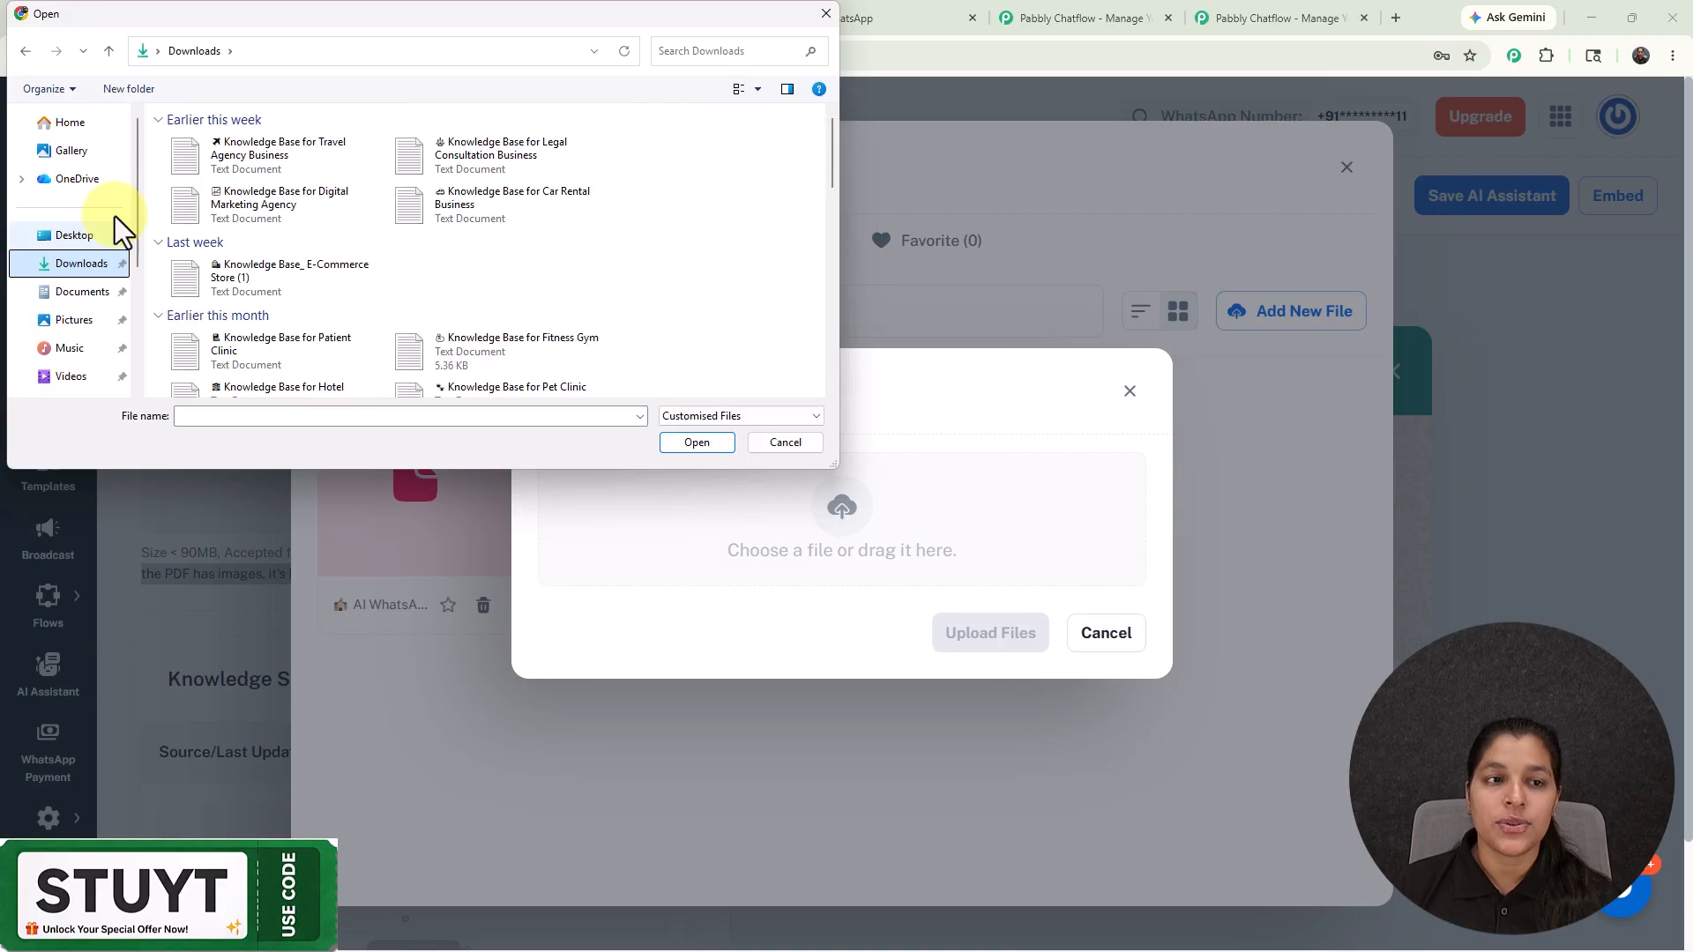
click(509, 146)
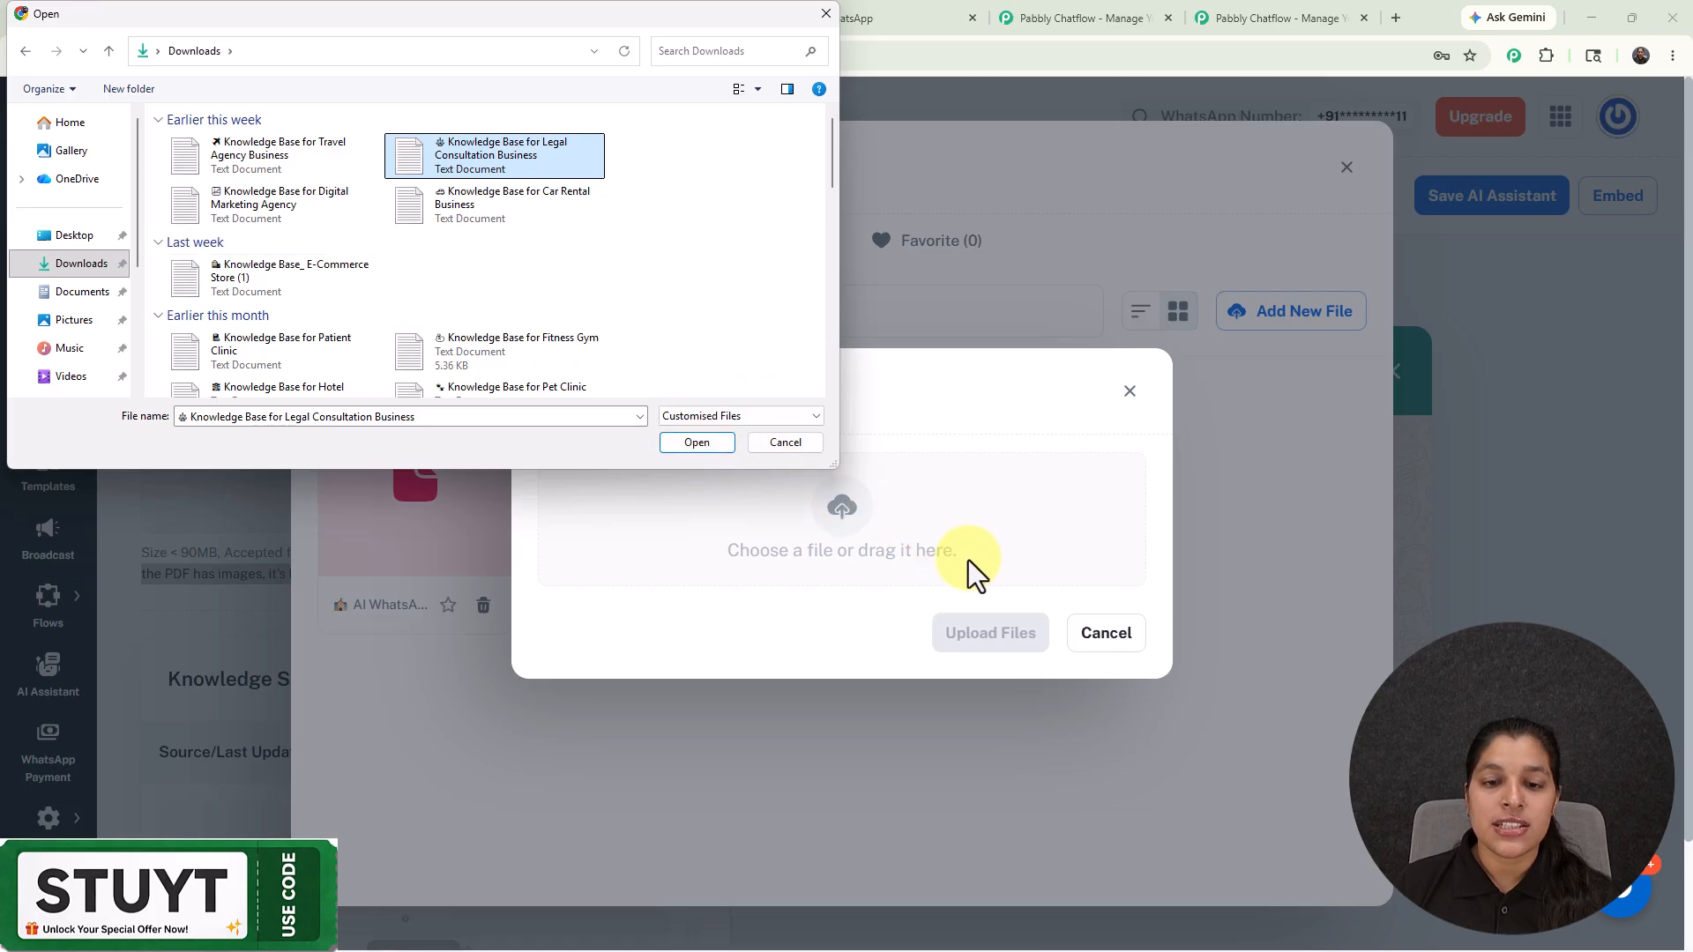
click(714, 448)
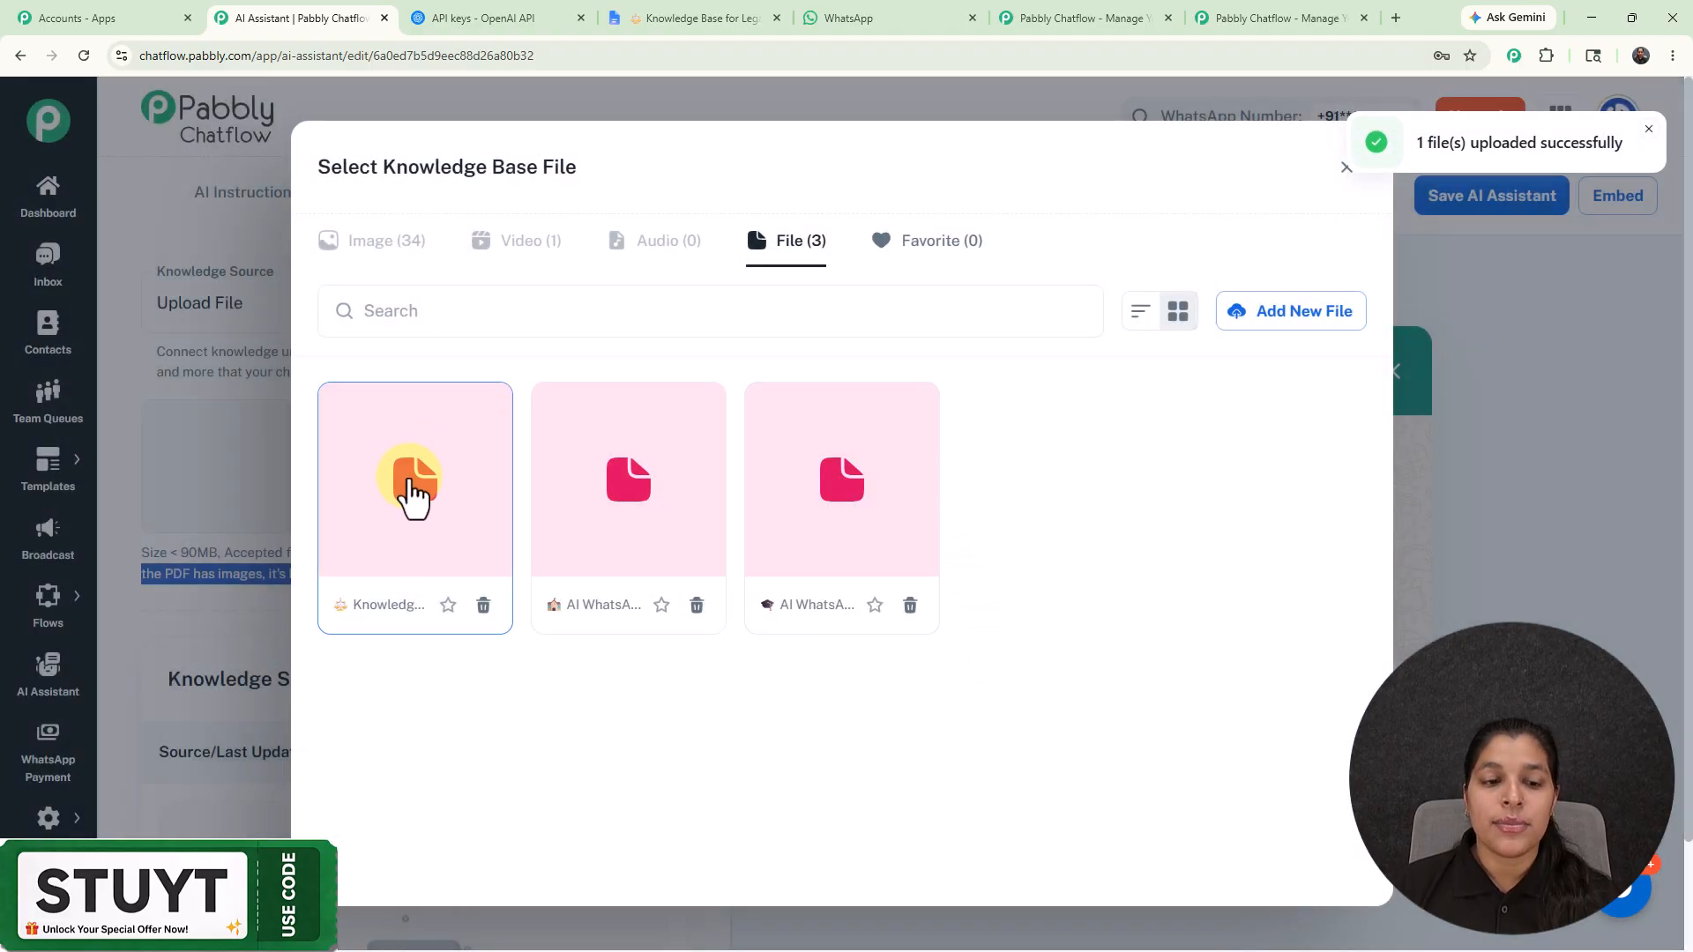
Insert the uploaded legal consultation file as the assistant's knowledge source and check its entry in the Knowledge Sources table
click(413, 527)
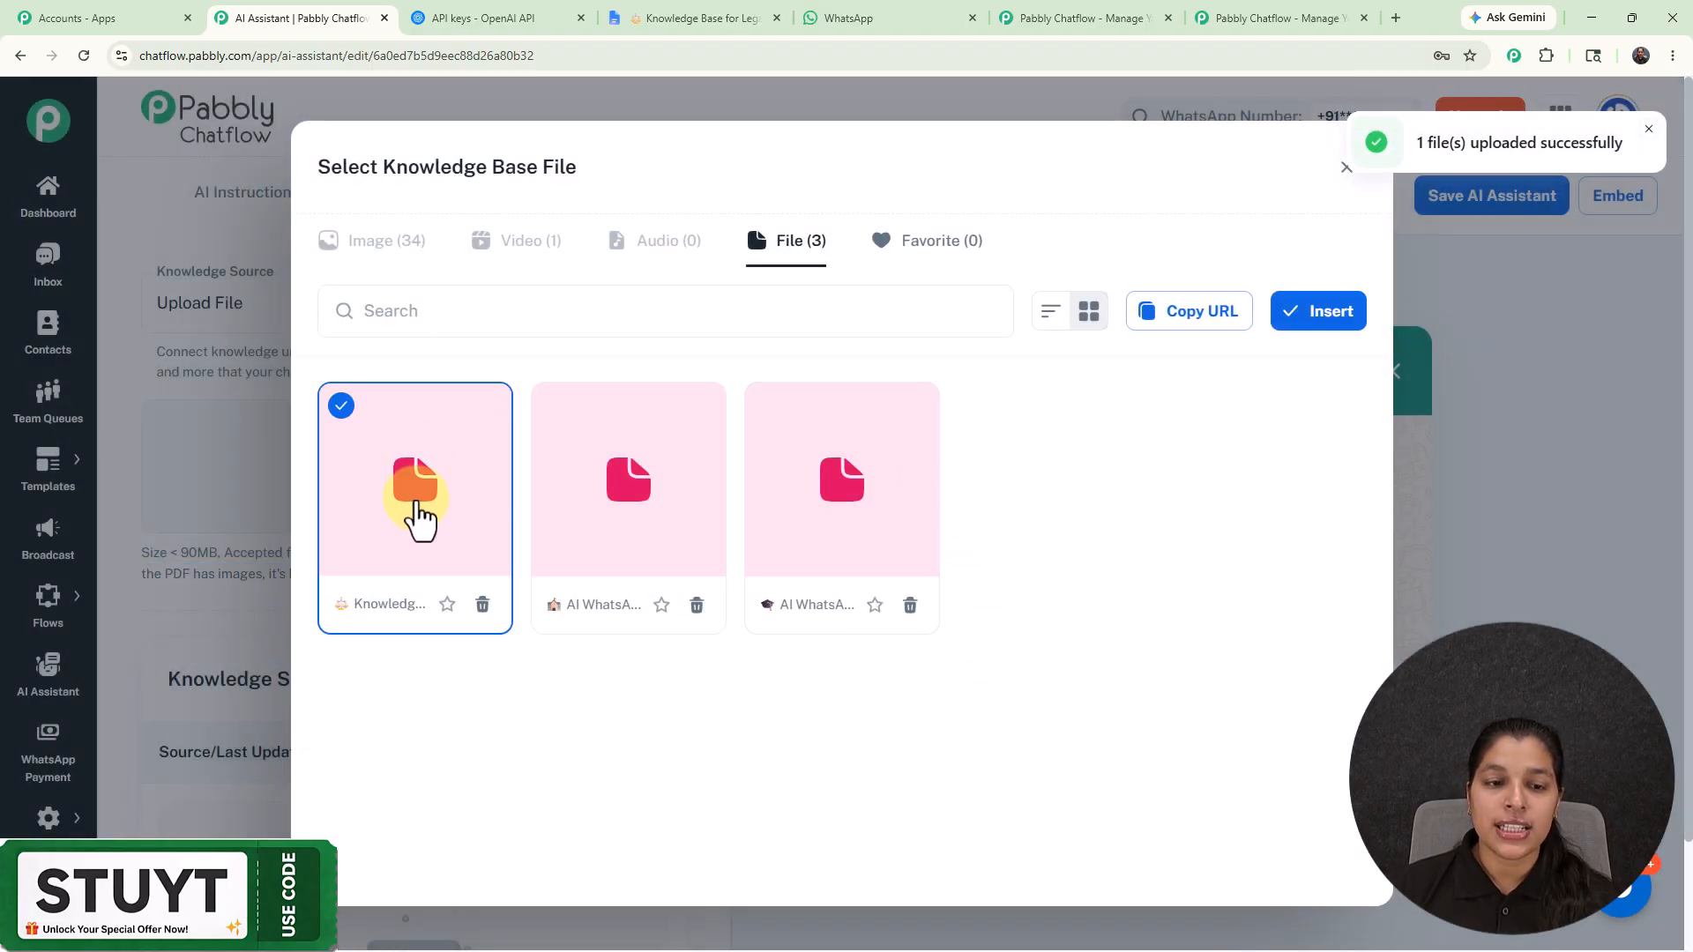
click(1333, 320)
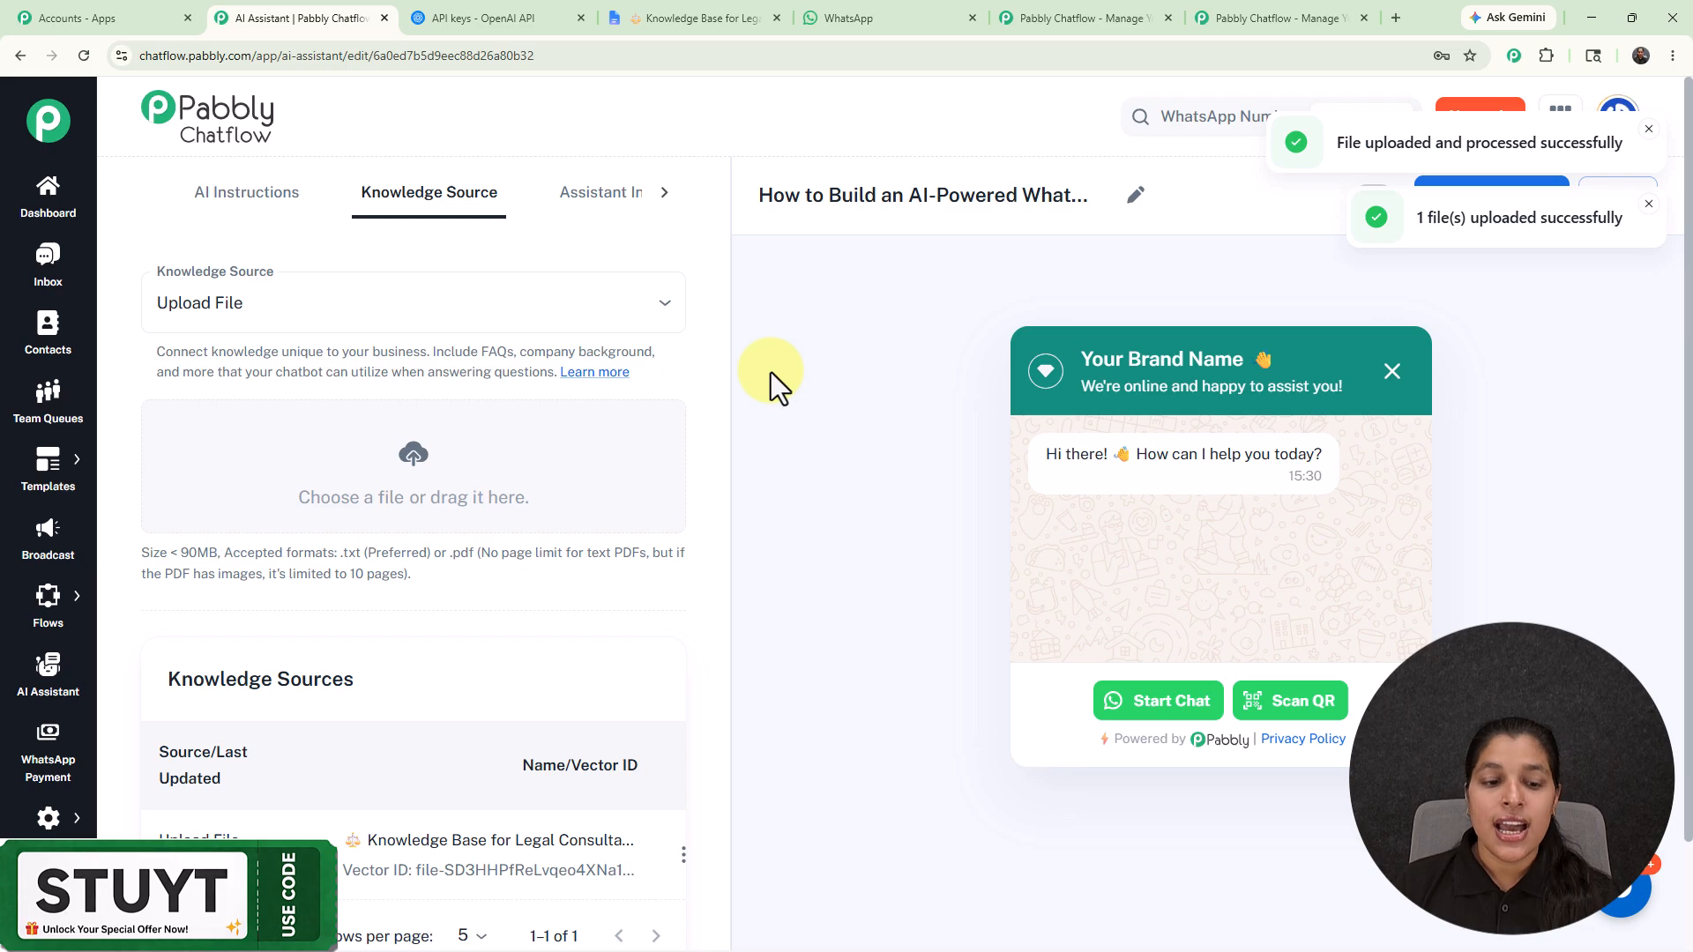
scroll(722, 590, down, 2)
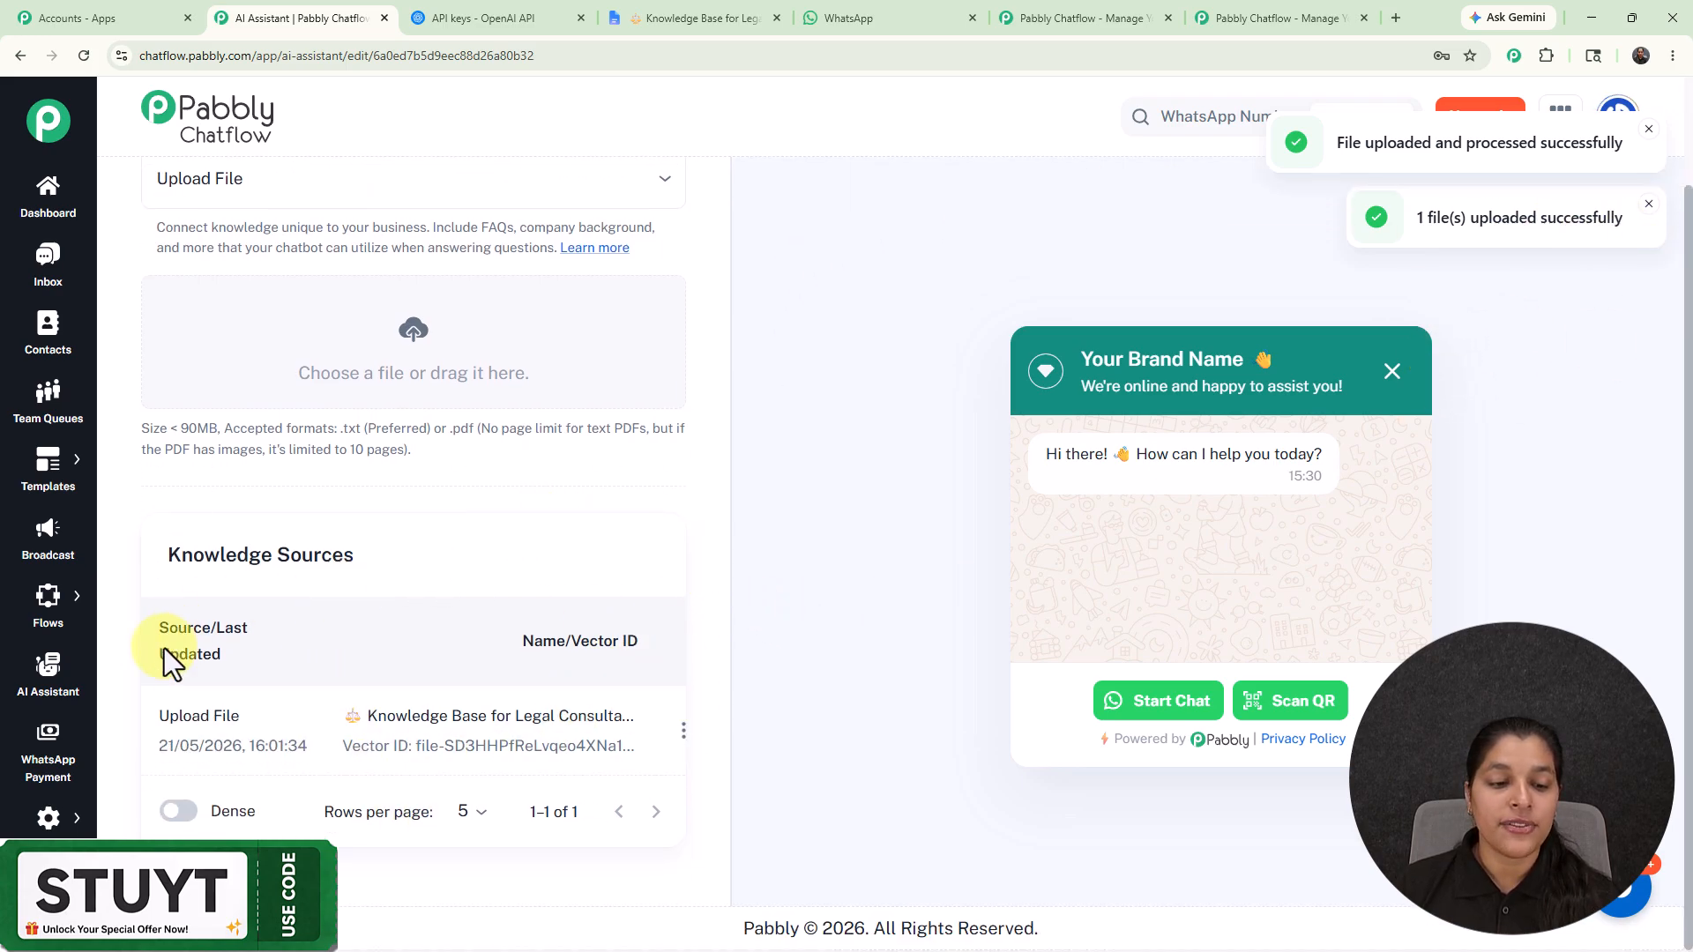
drag(210, 775, 273, 771)
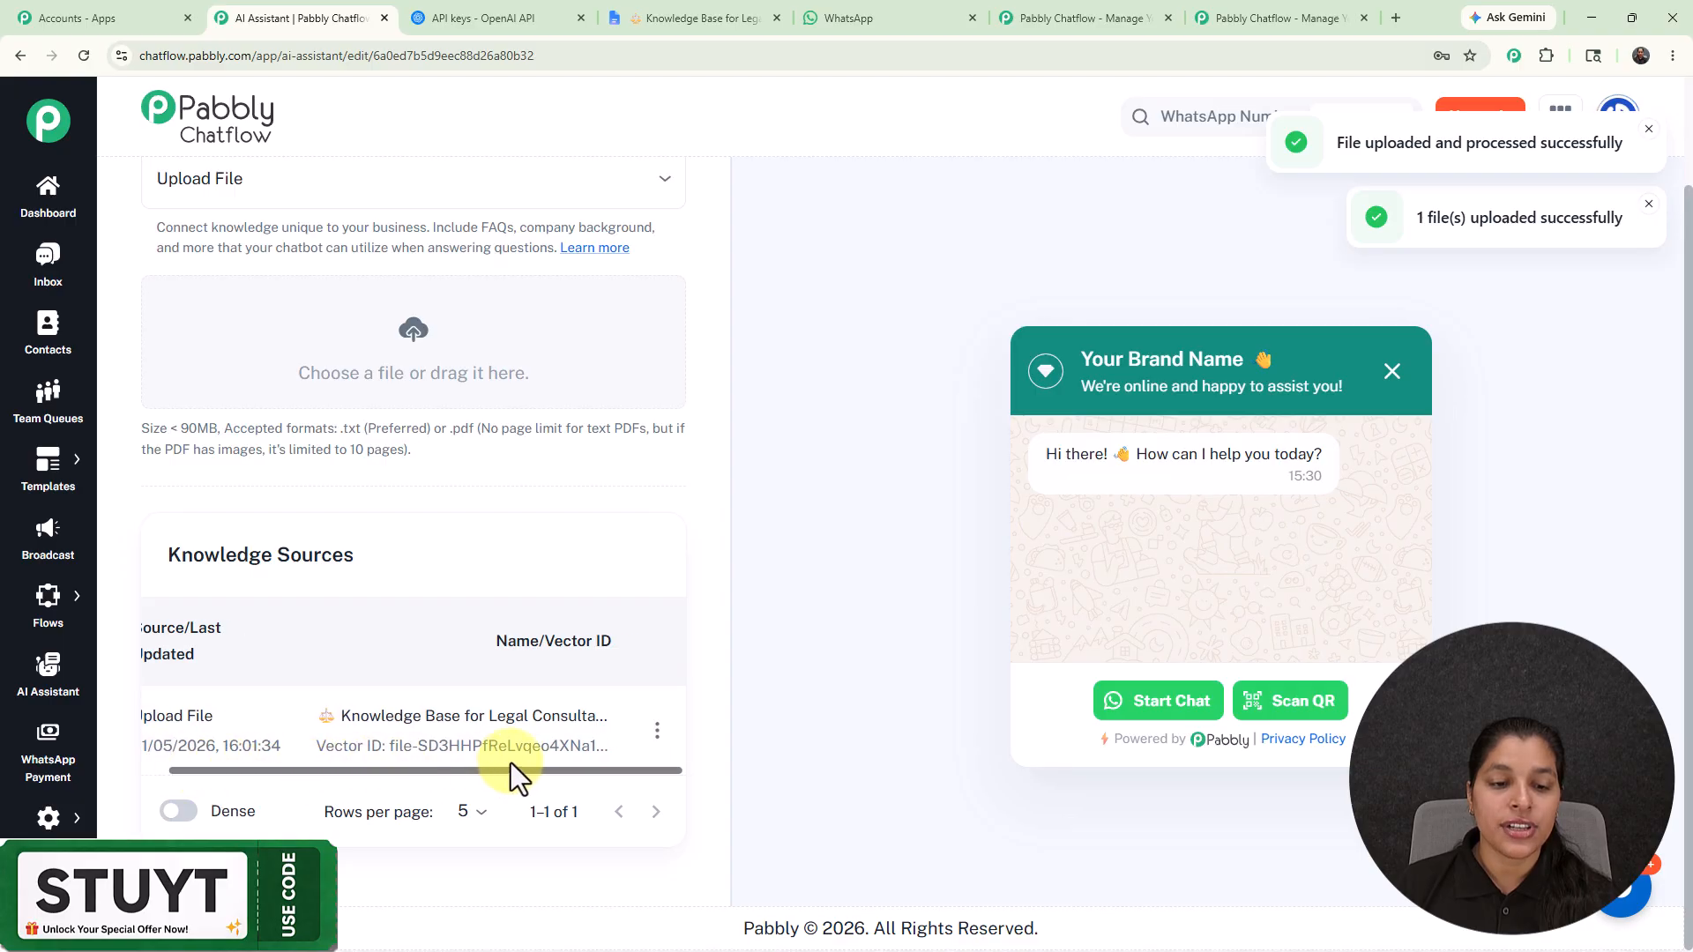
Dismiss both file upload notifications
scroll(693, 644, up, 2)
click(1648, 203)
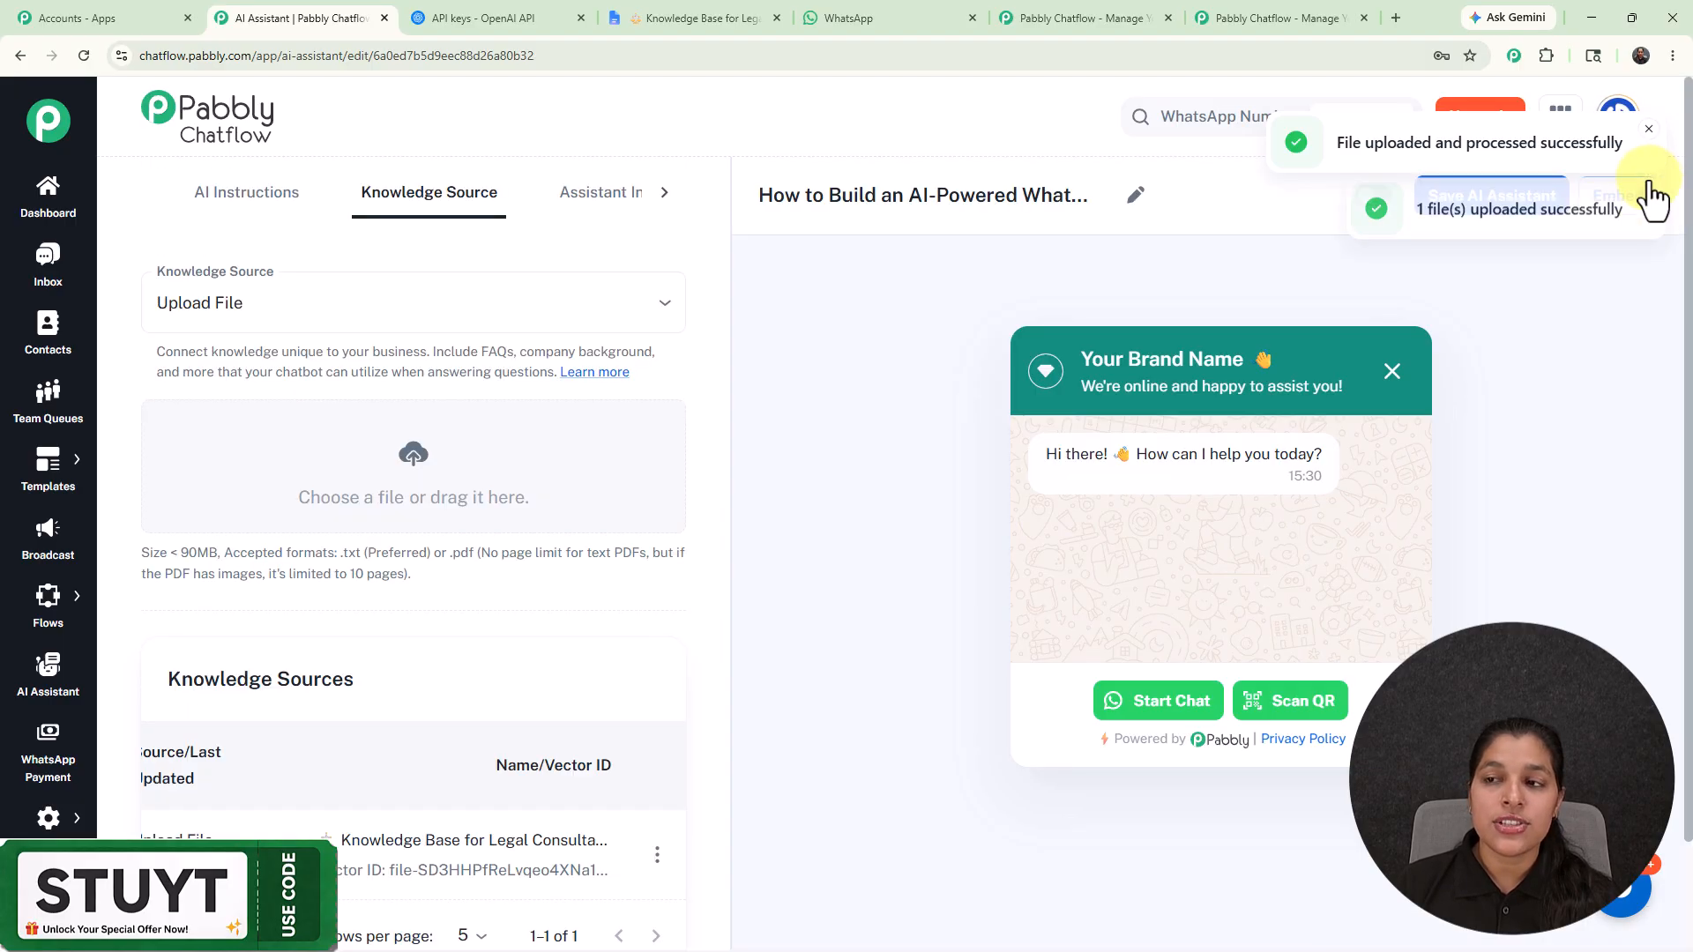
click(1648, 130)
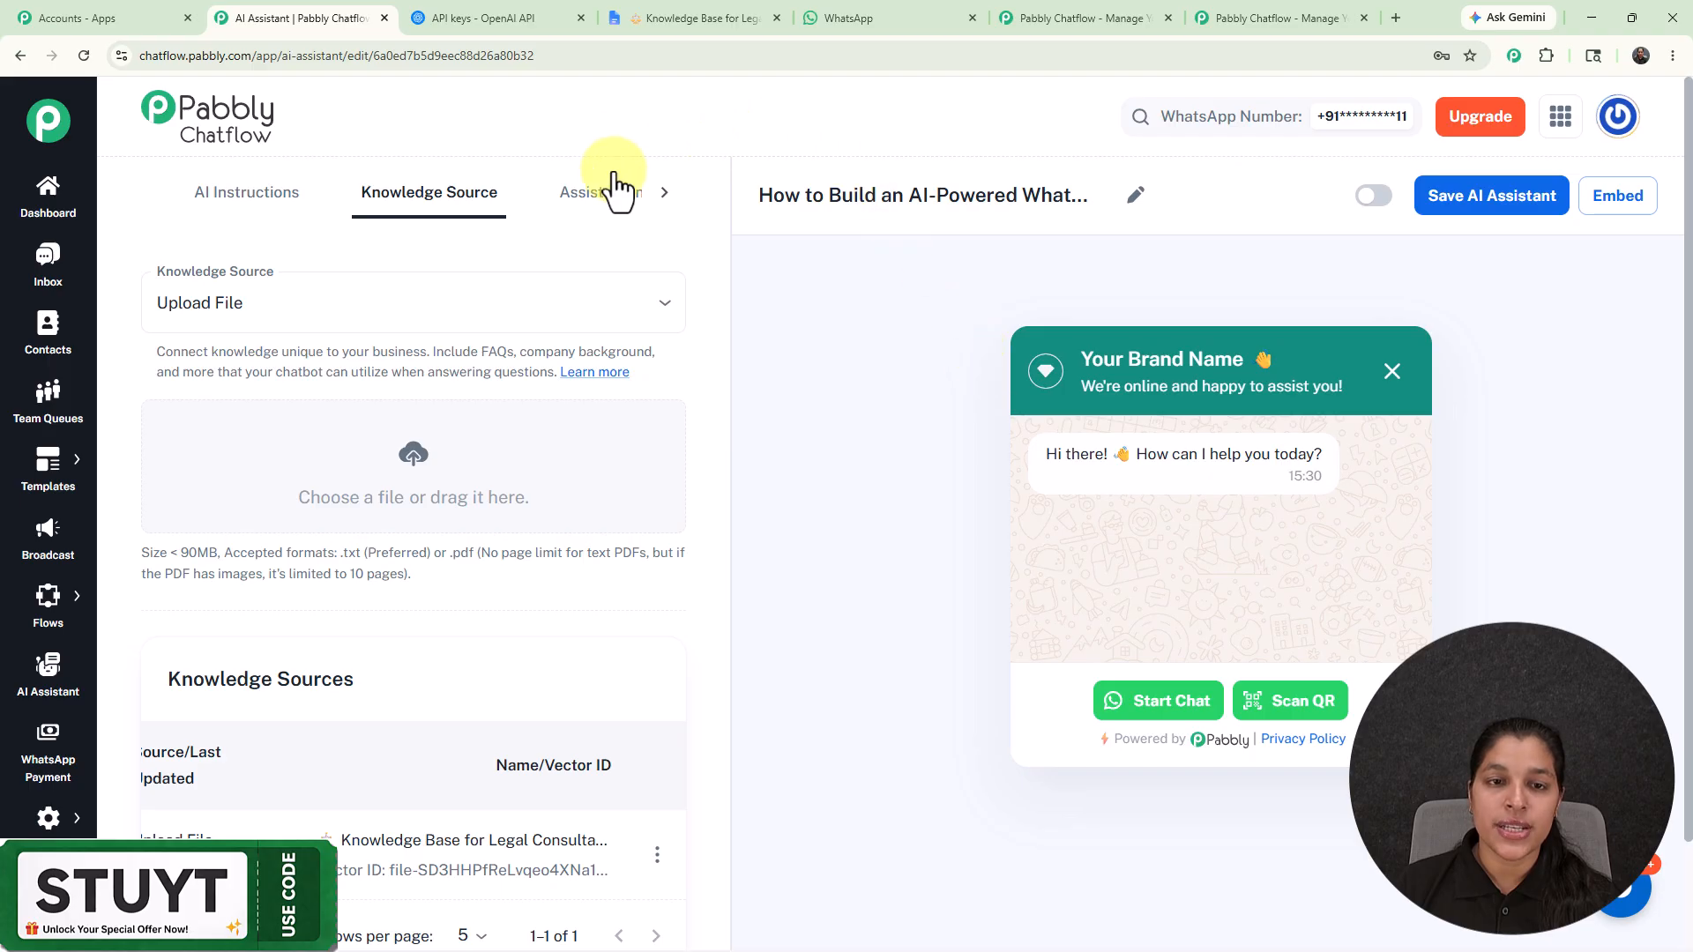
In the Assistant Interface settings, replace the brand name placeholder in the header heading with "JusticeBridge", keeping the waving emoji
click(606, 212)
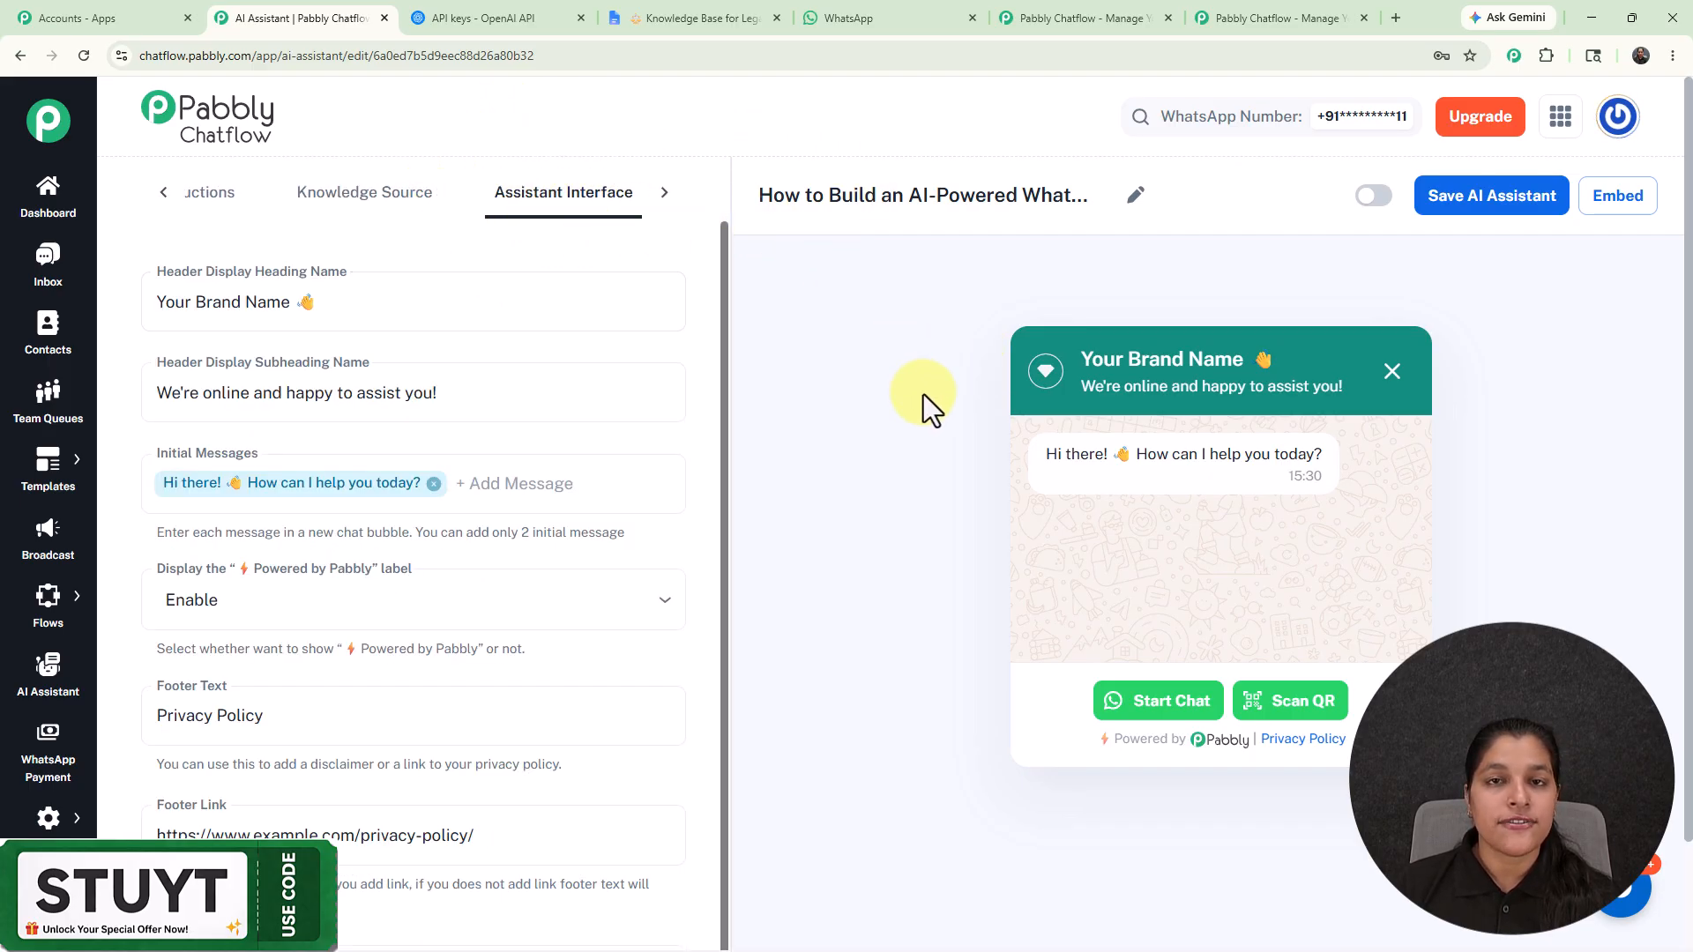
drag(291, 301, 113, 303)
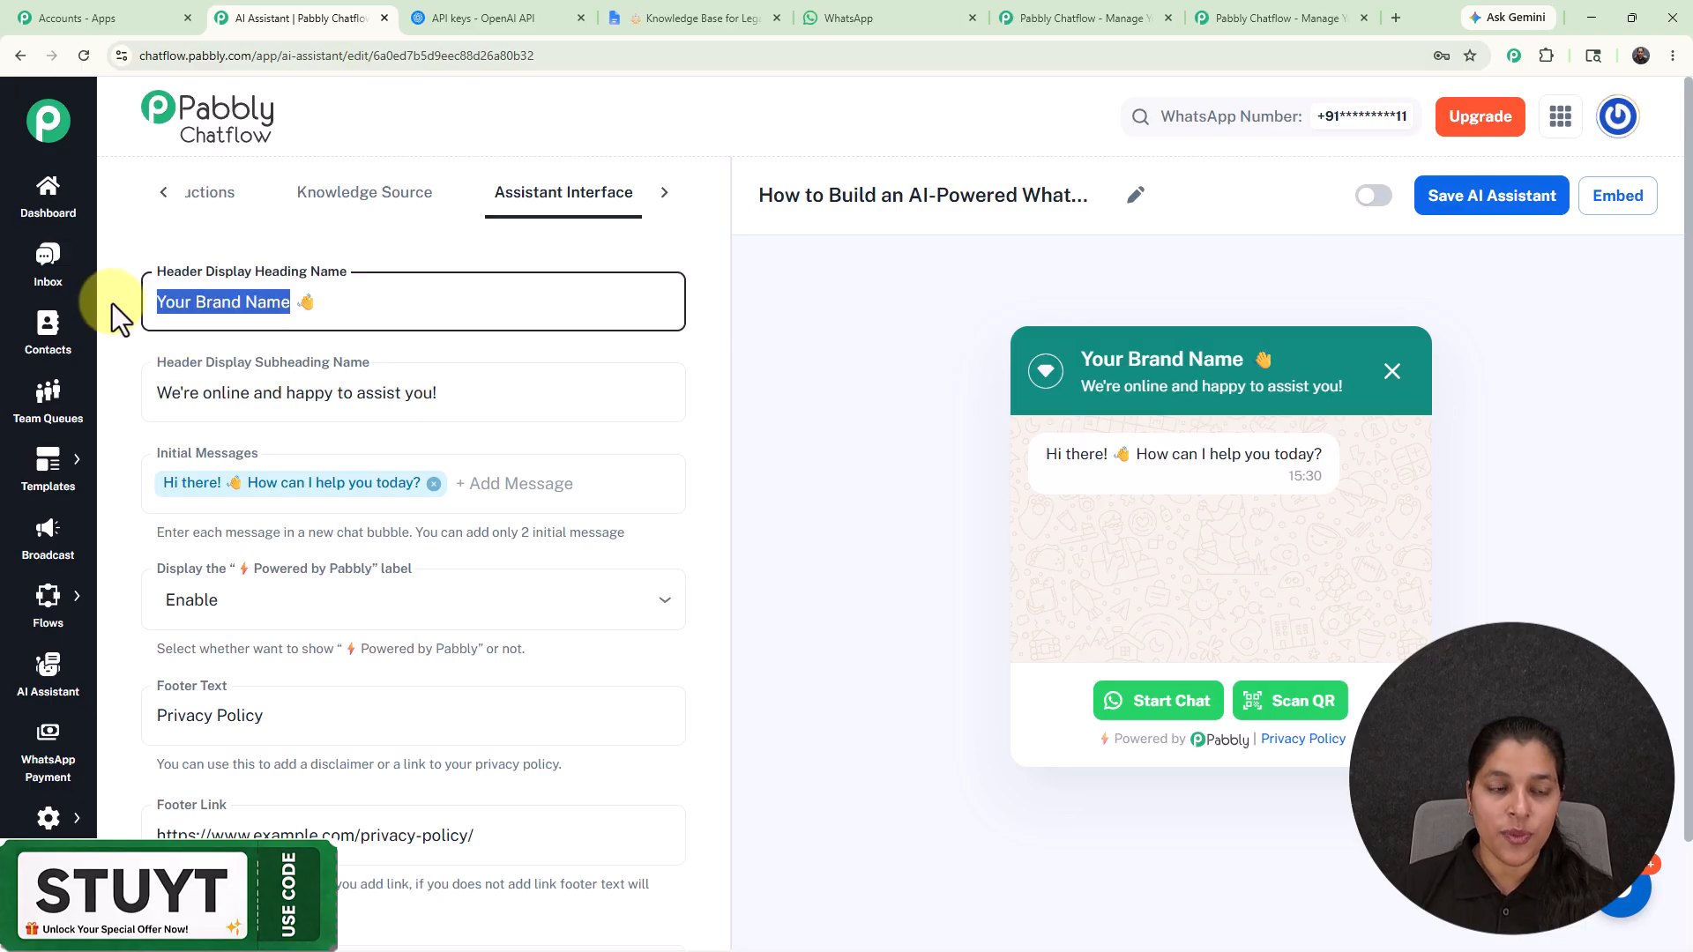
key(BackSpace)
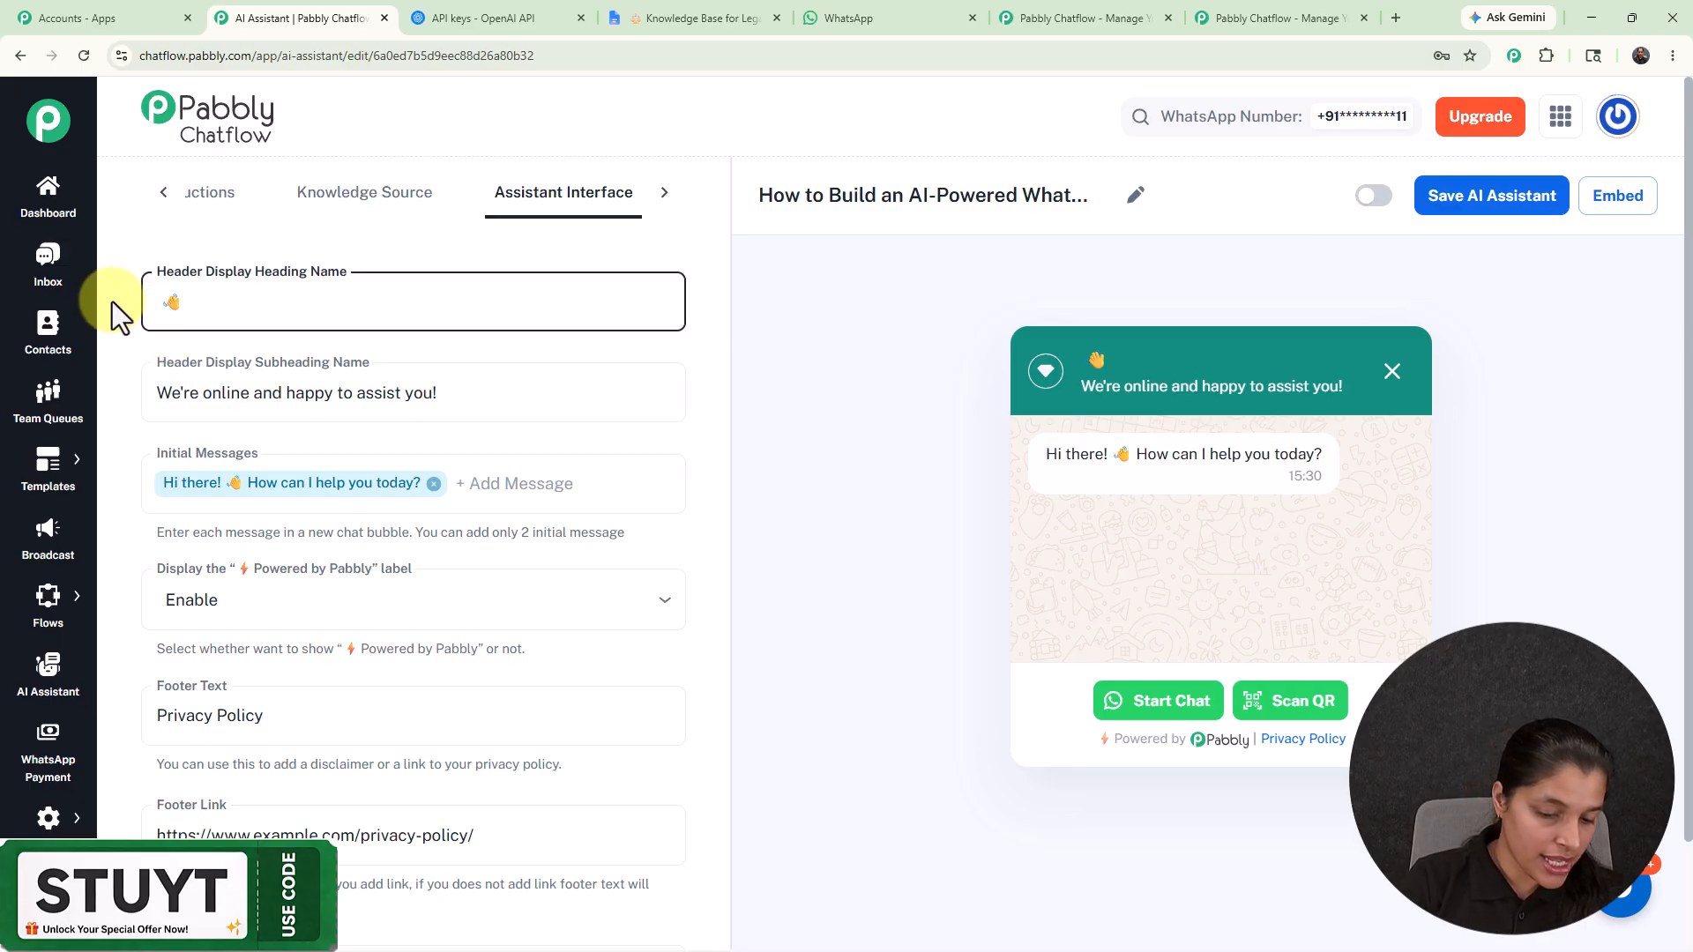
text(Hi)
key(BackSpace)
key(BackSpace)
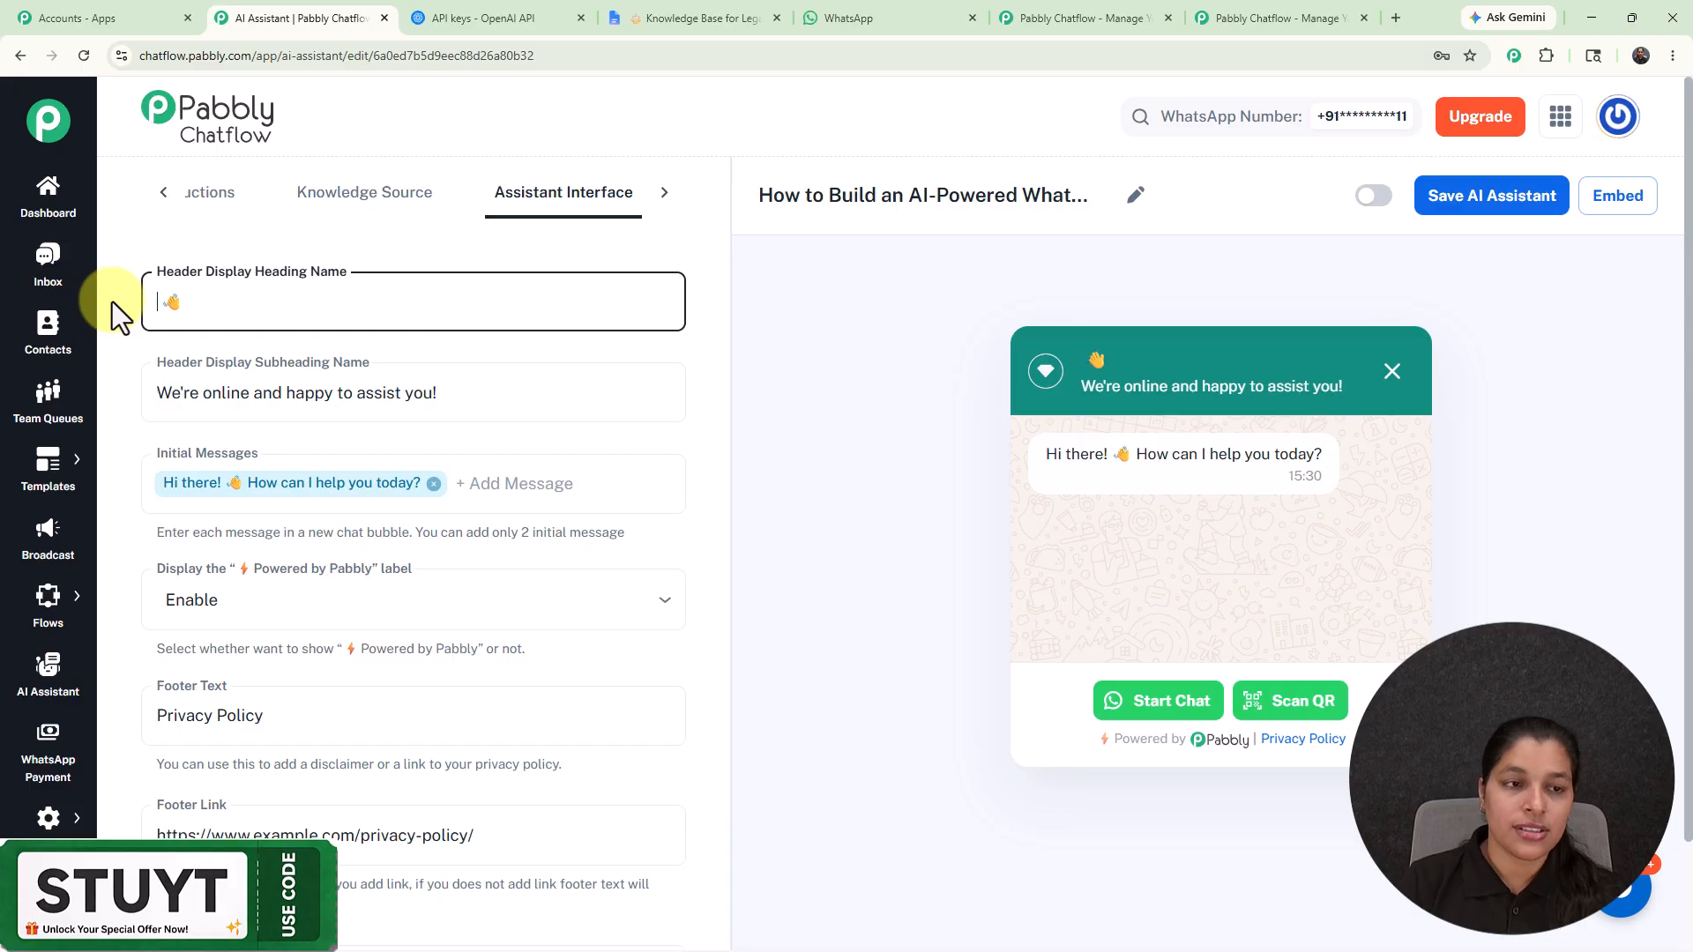
text(JusticeBridge)
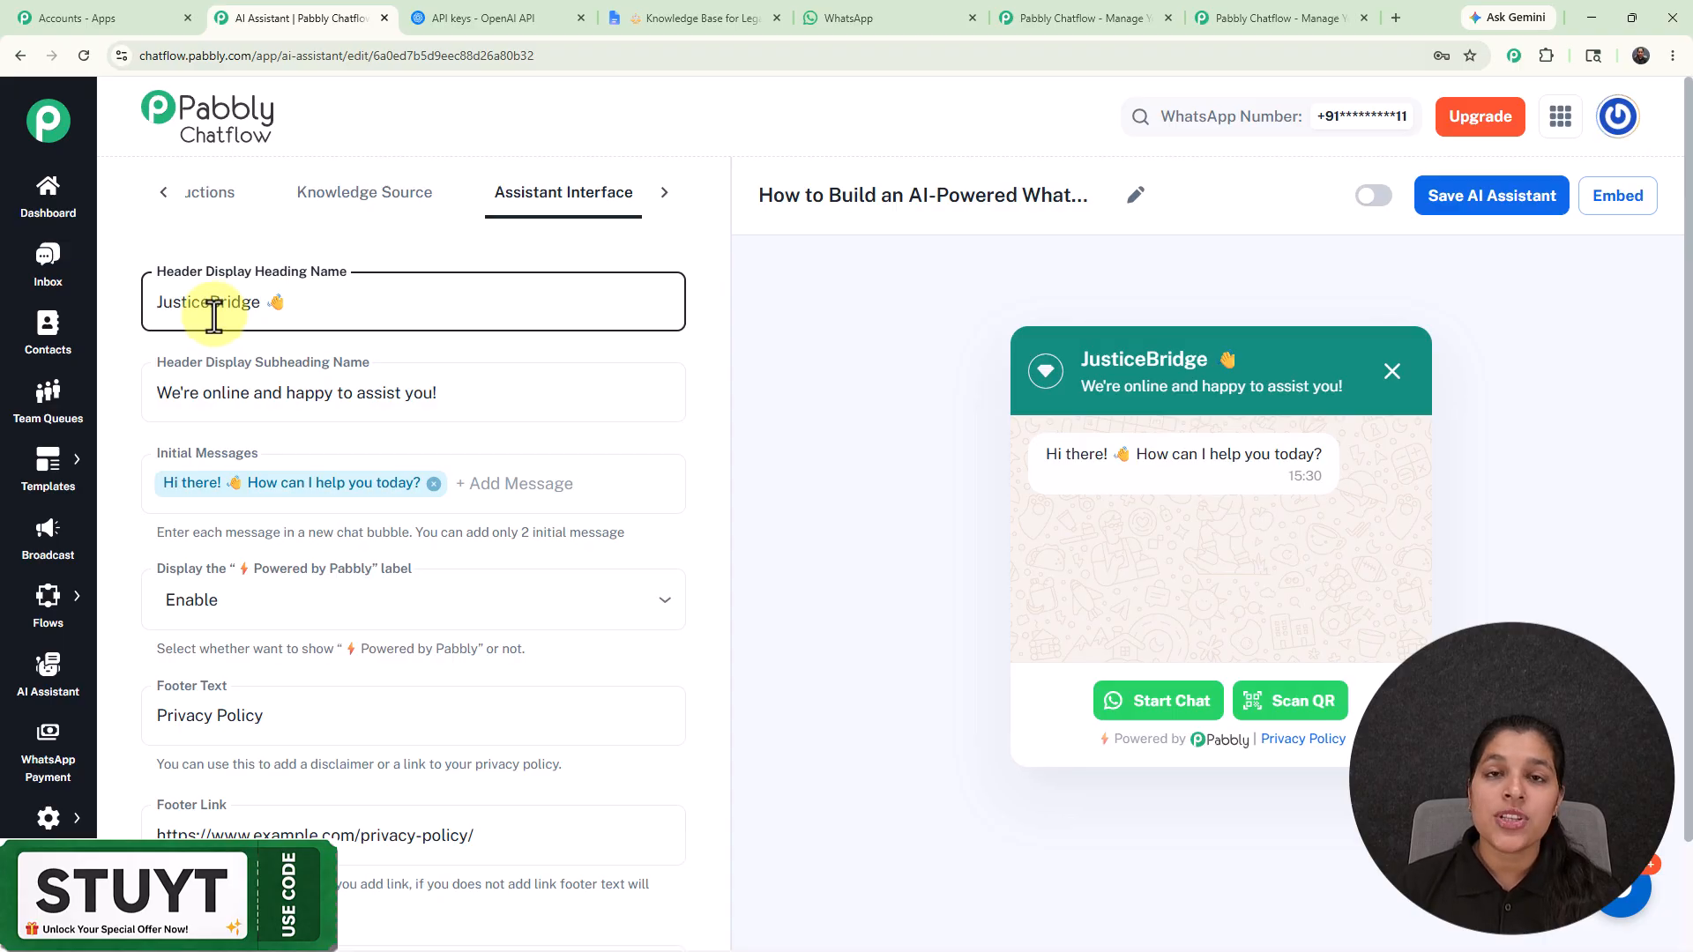
drag(1074, 365, 1229, 358)
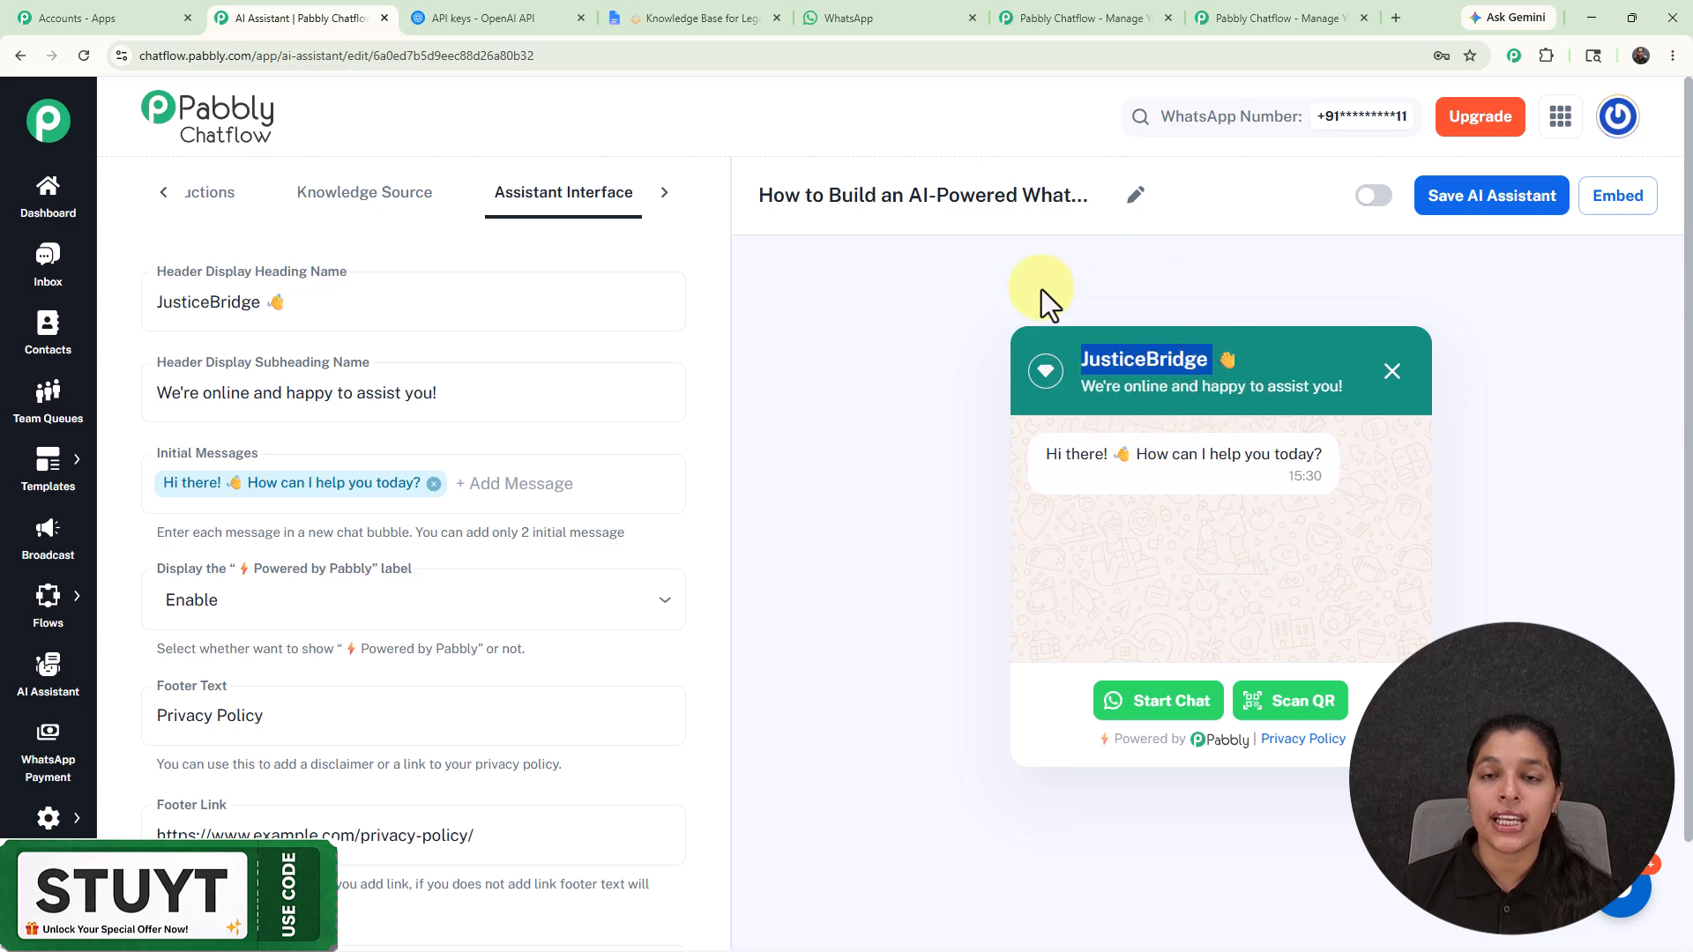
click(374, 245)
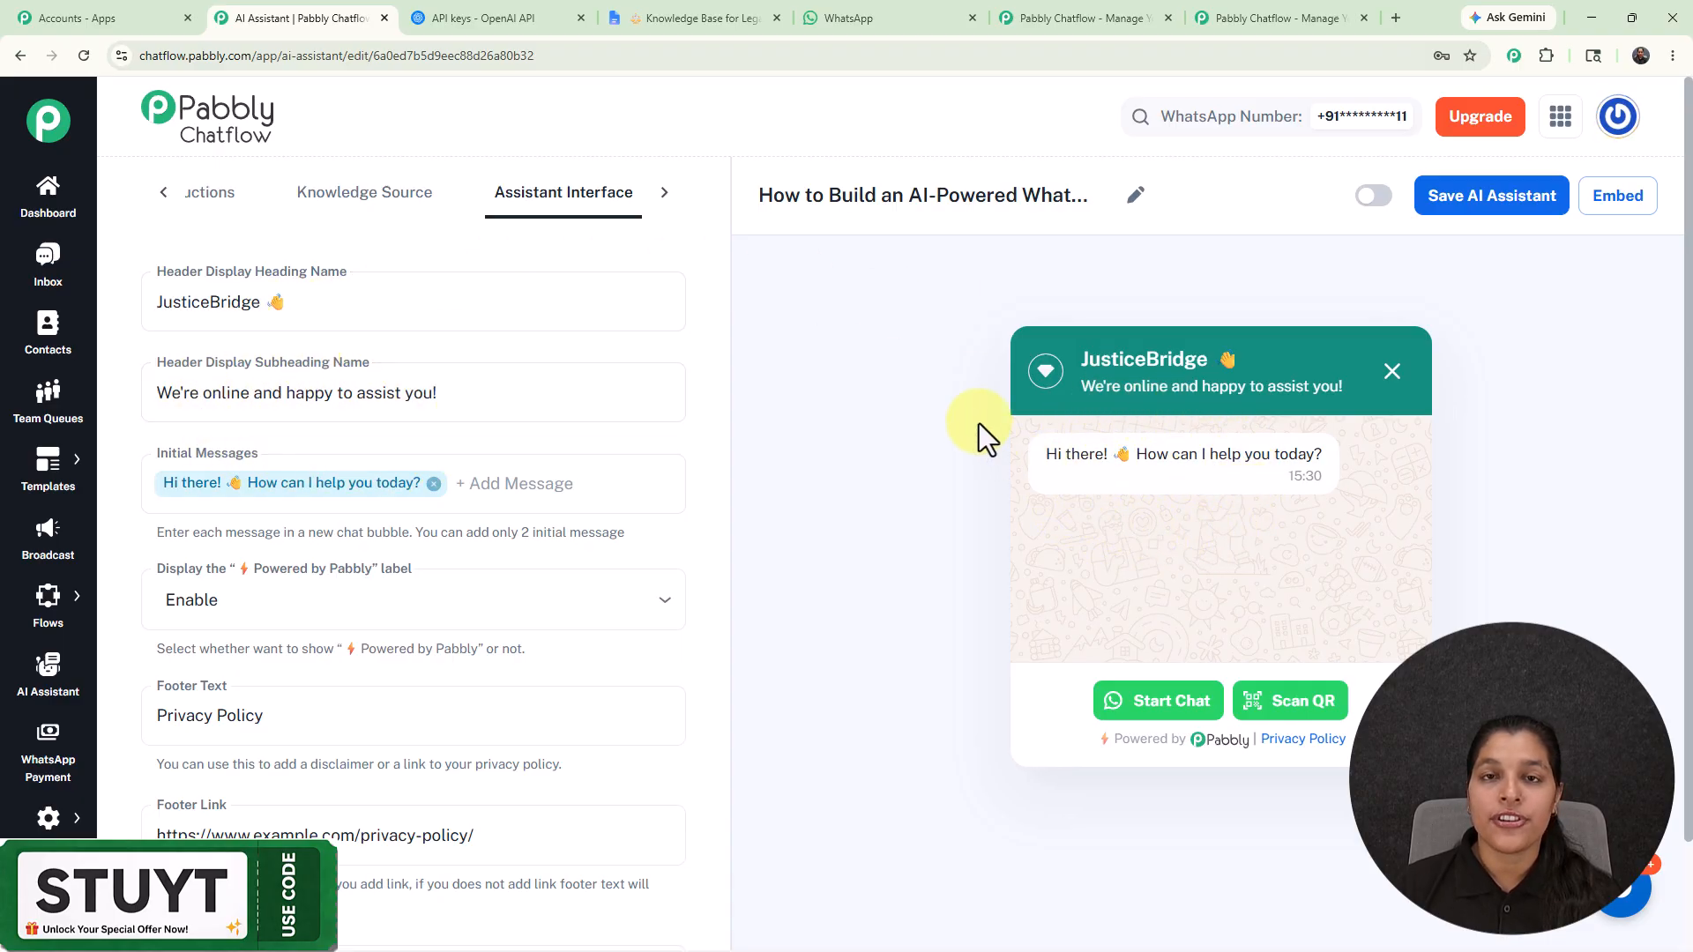
Disable the "Powered by Pabbly" label in the chat interface and enable it again
scroll(529, 383, down, 1)
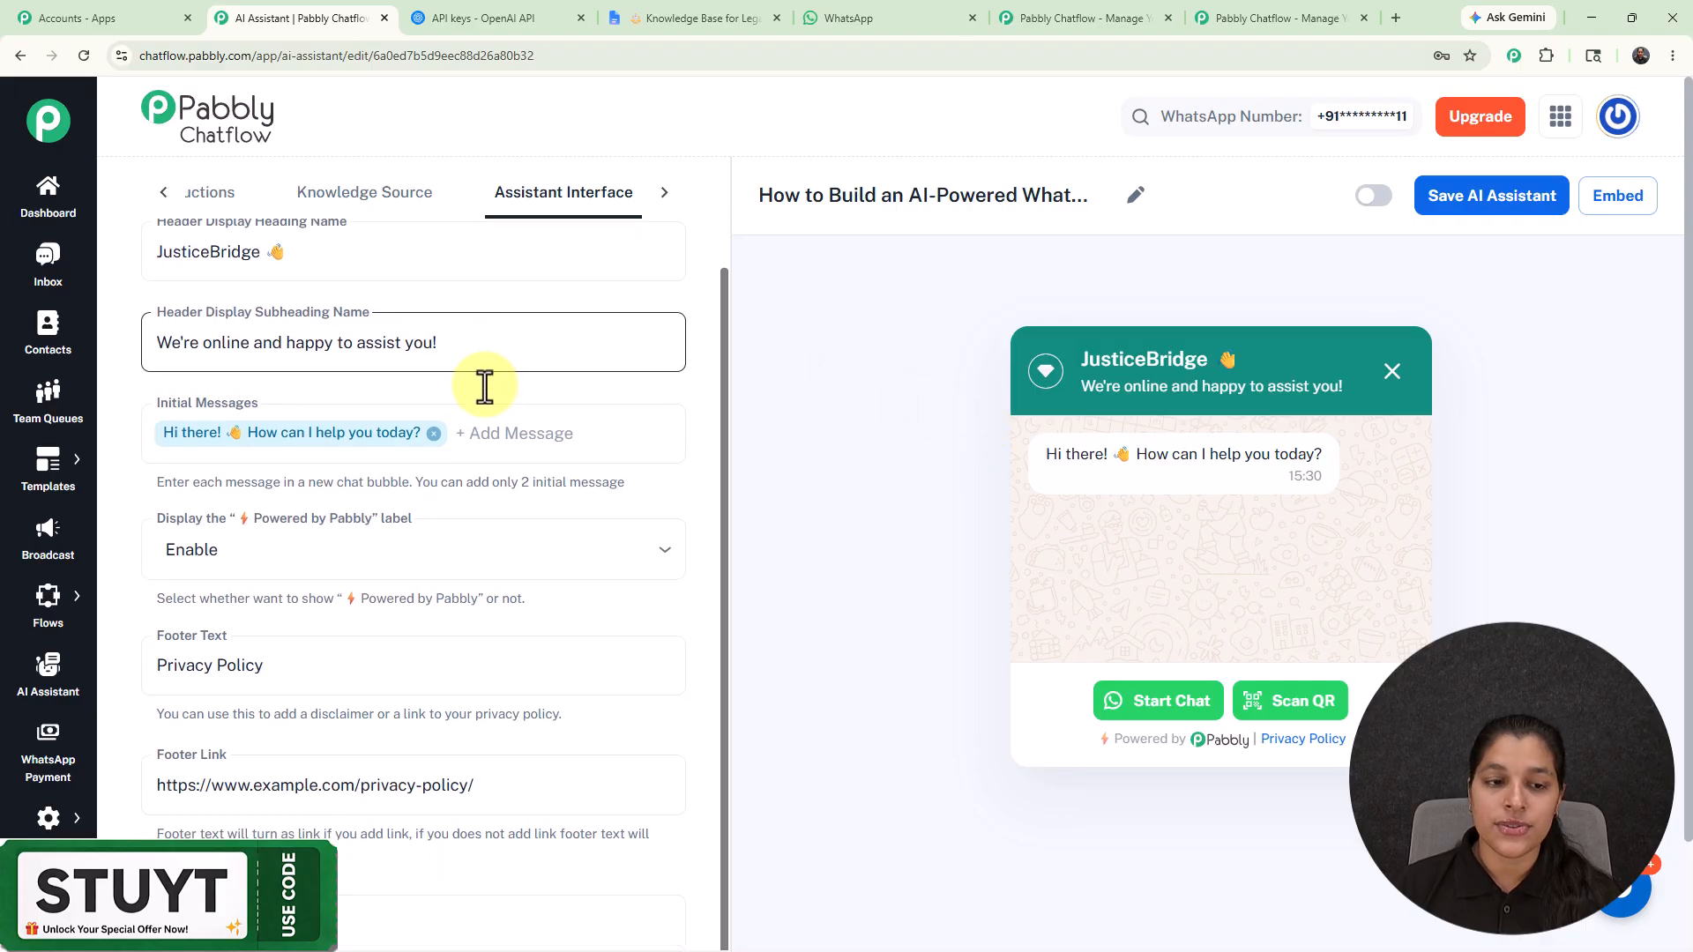
click(164, 422)
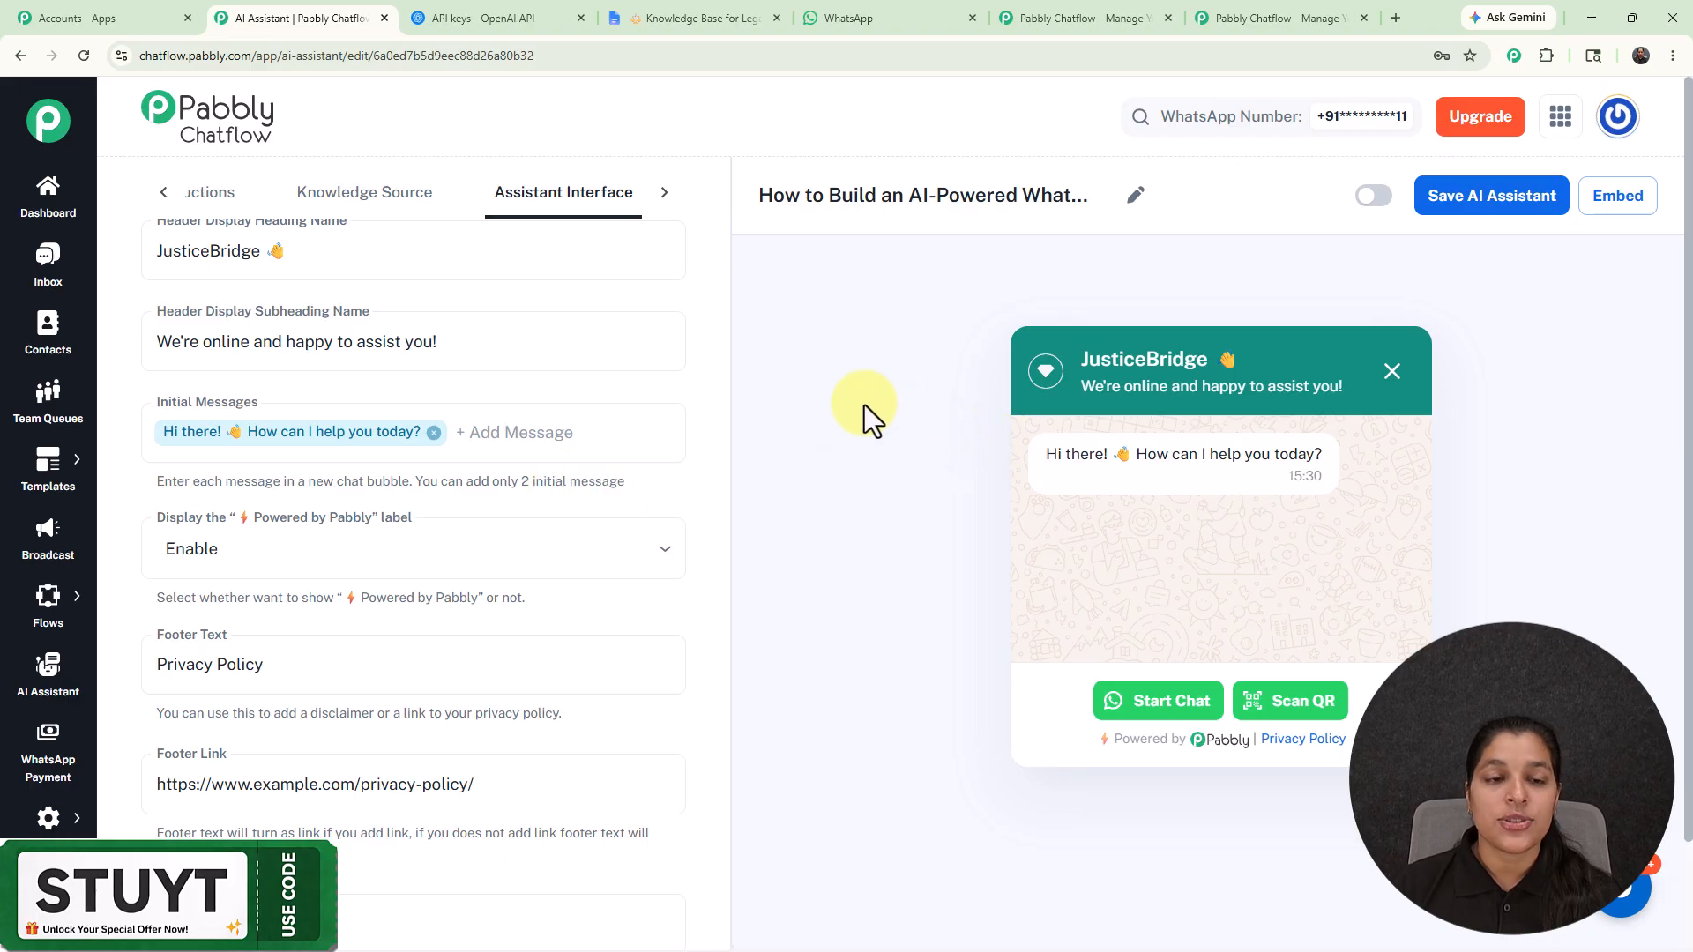
scroll(864, 405, down, 2)
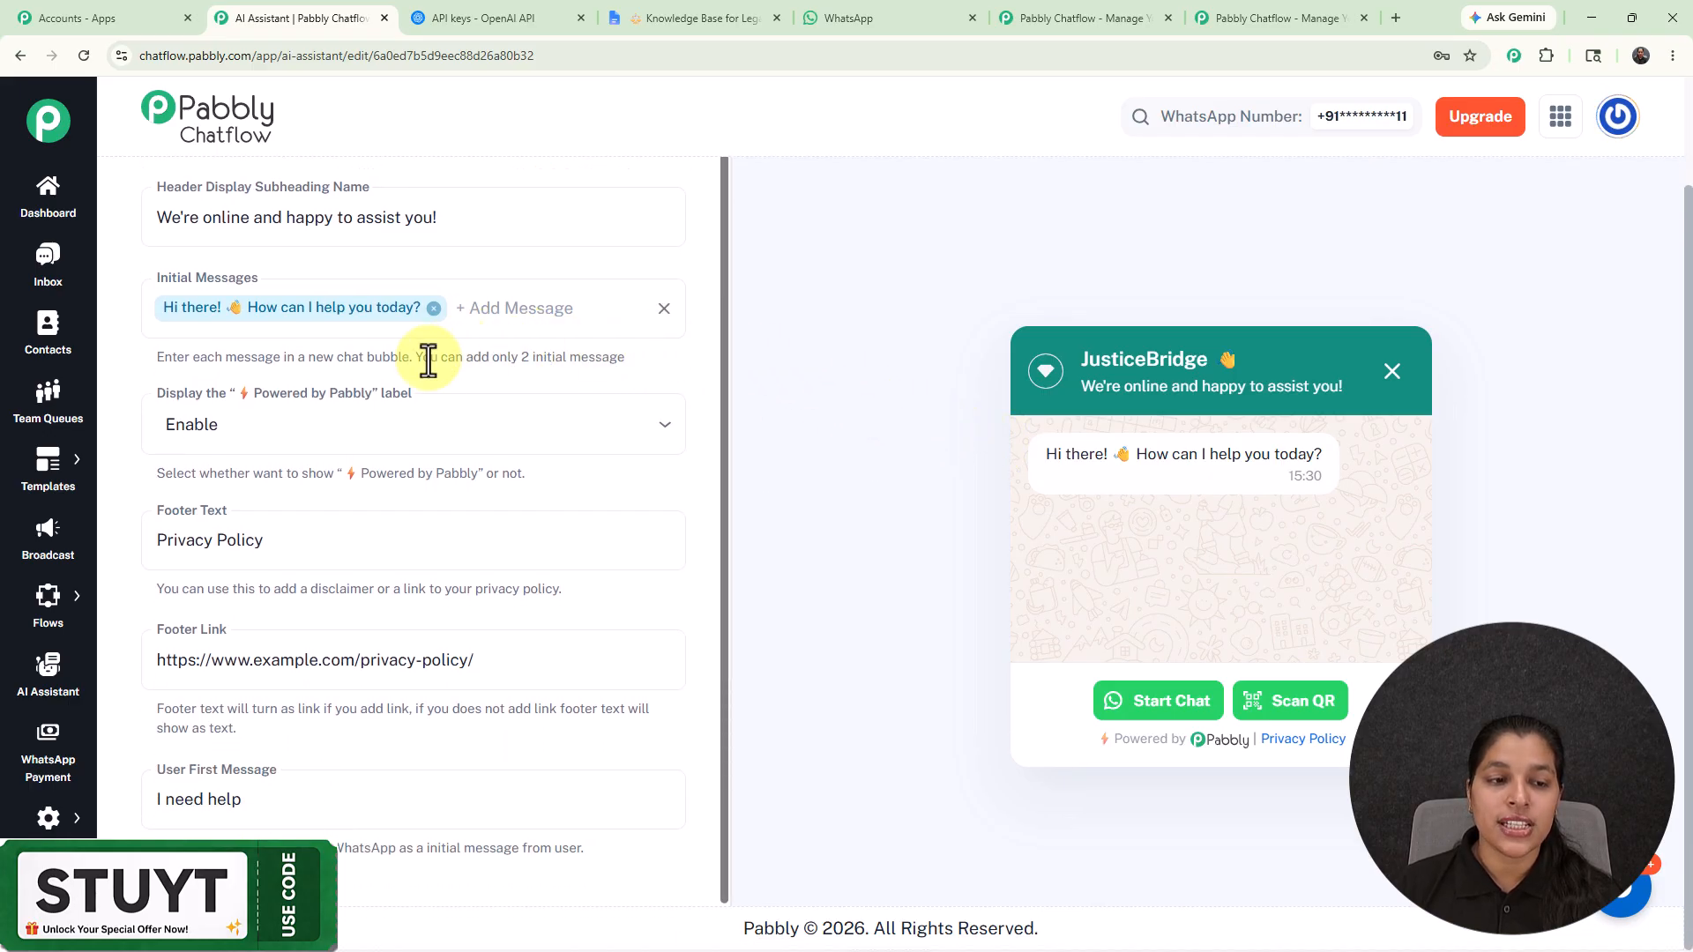
click(421, 429)
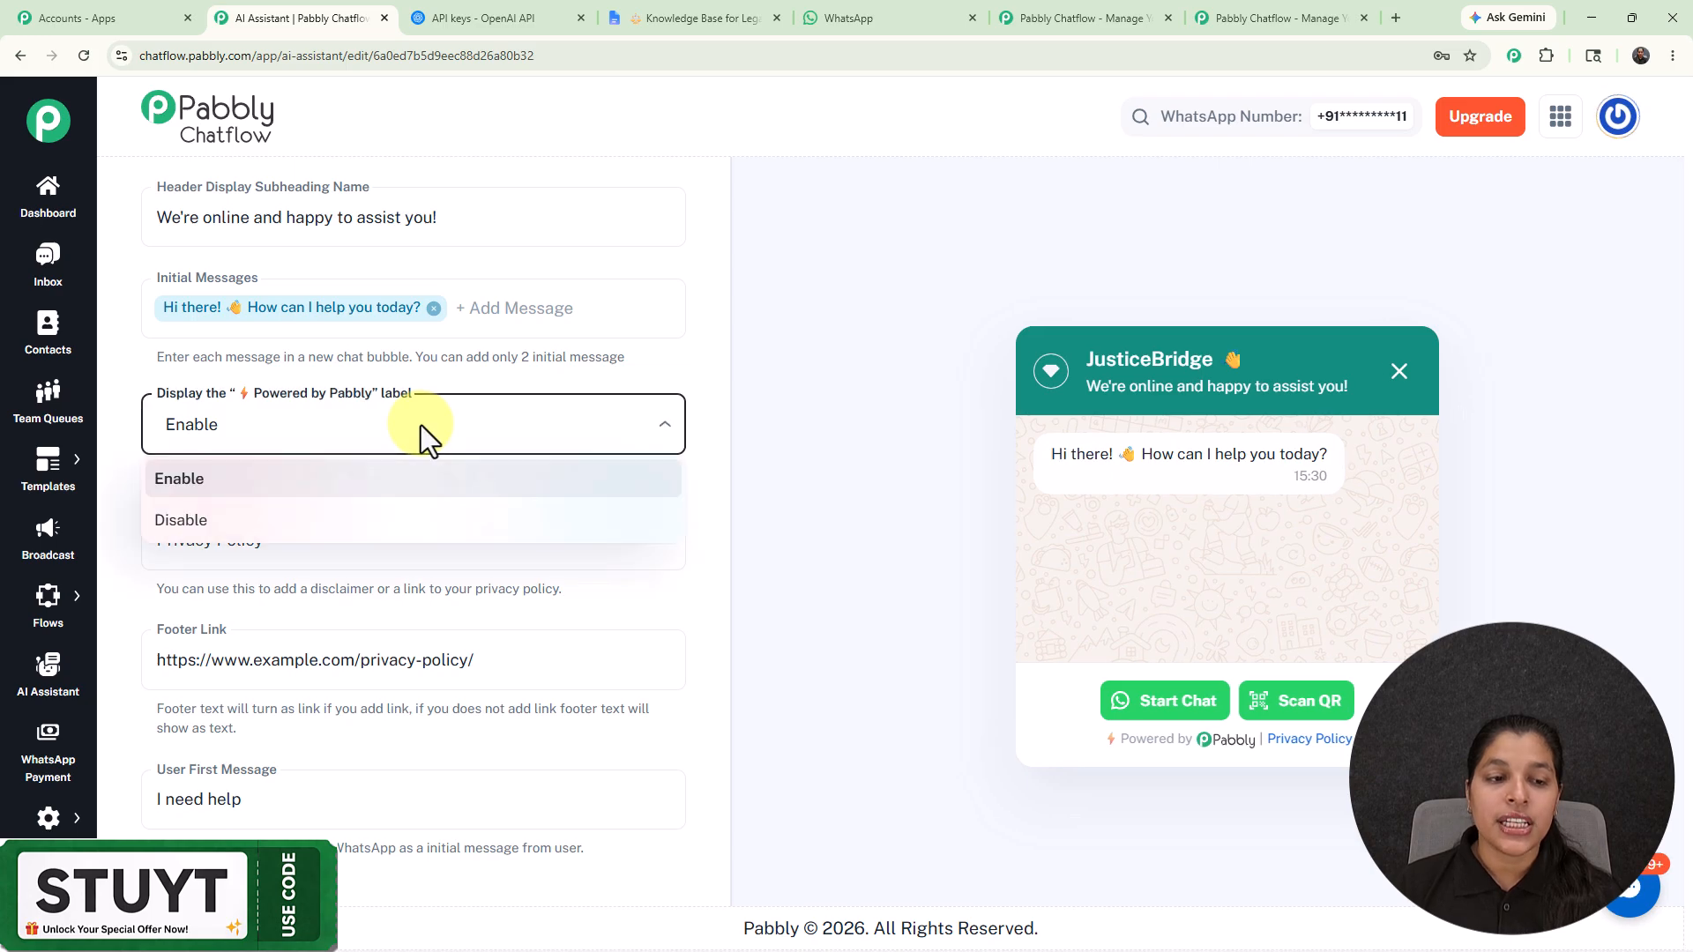
click(350, 525)
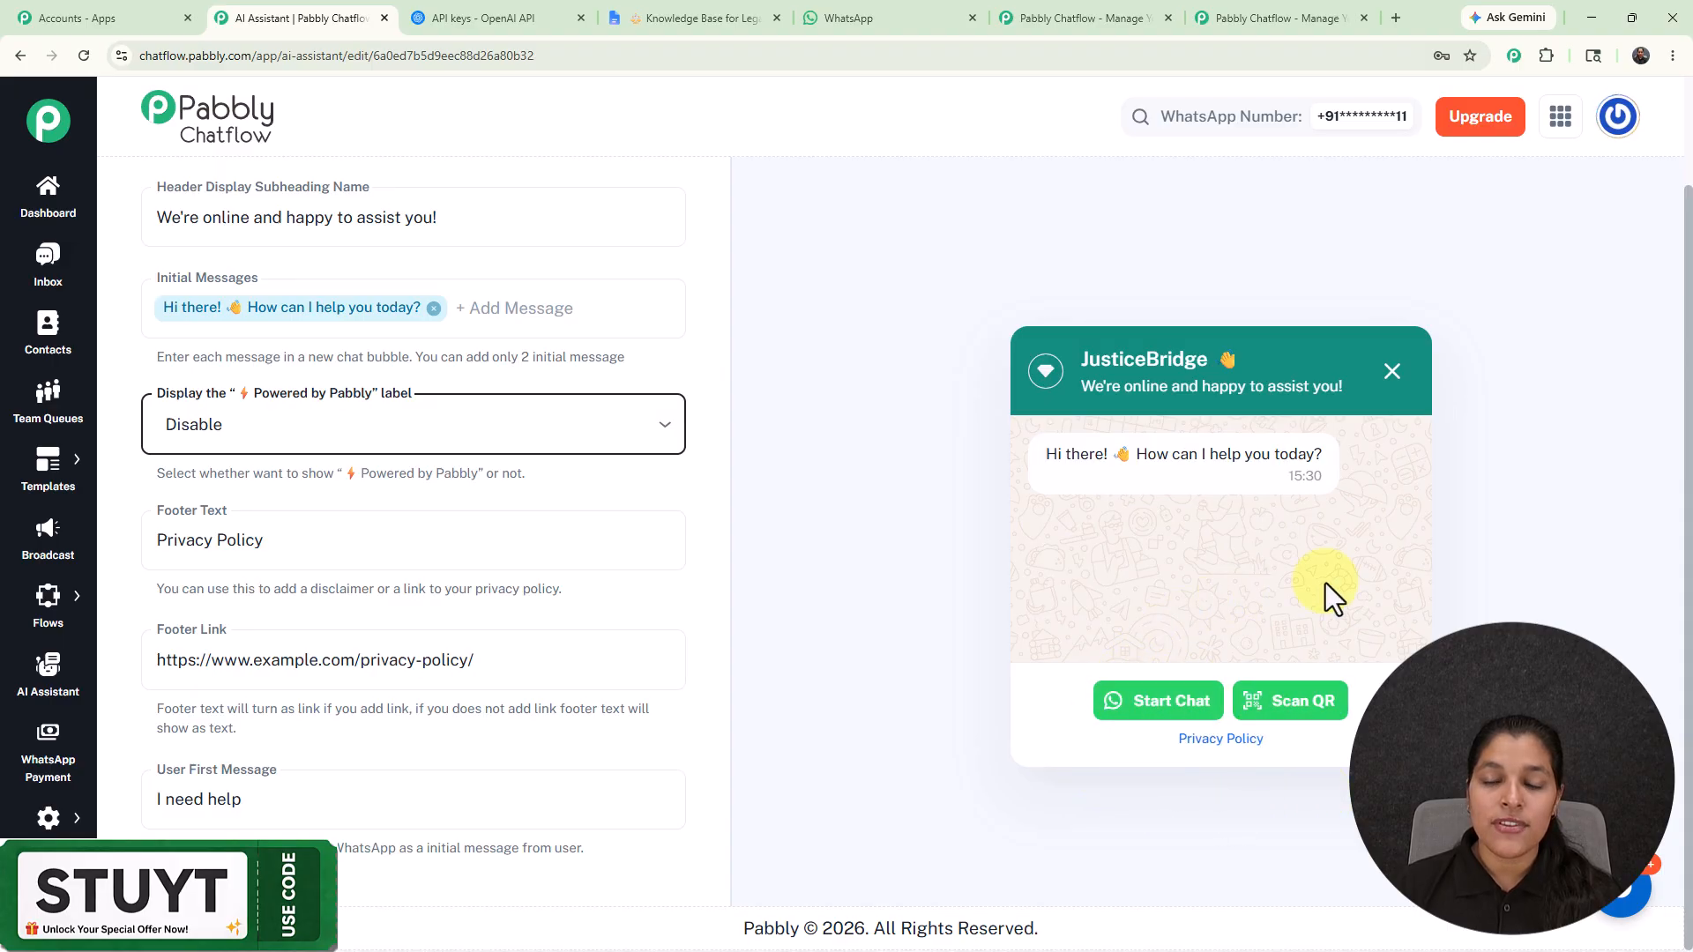
click(597, 440)
click(532, 481)
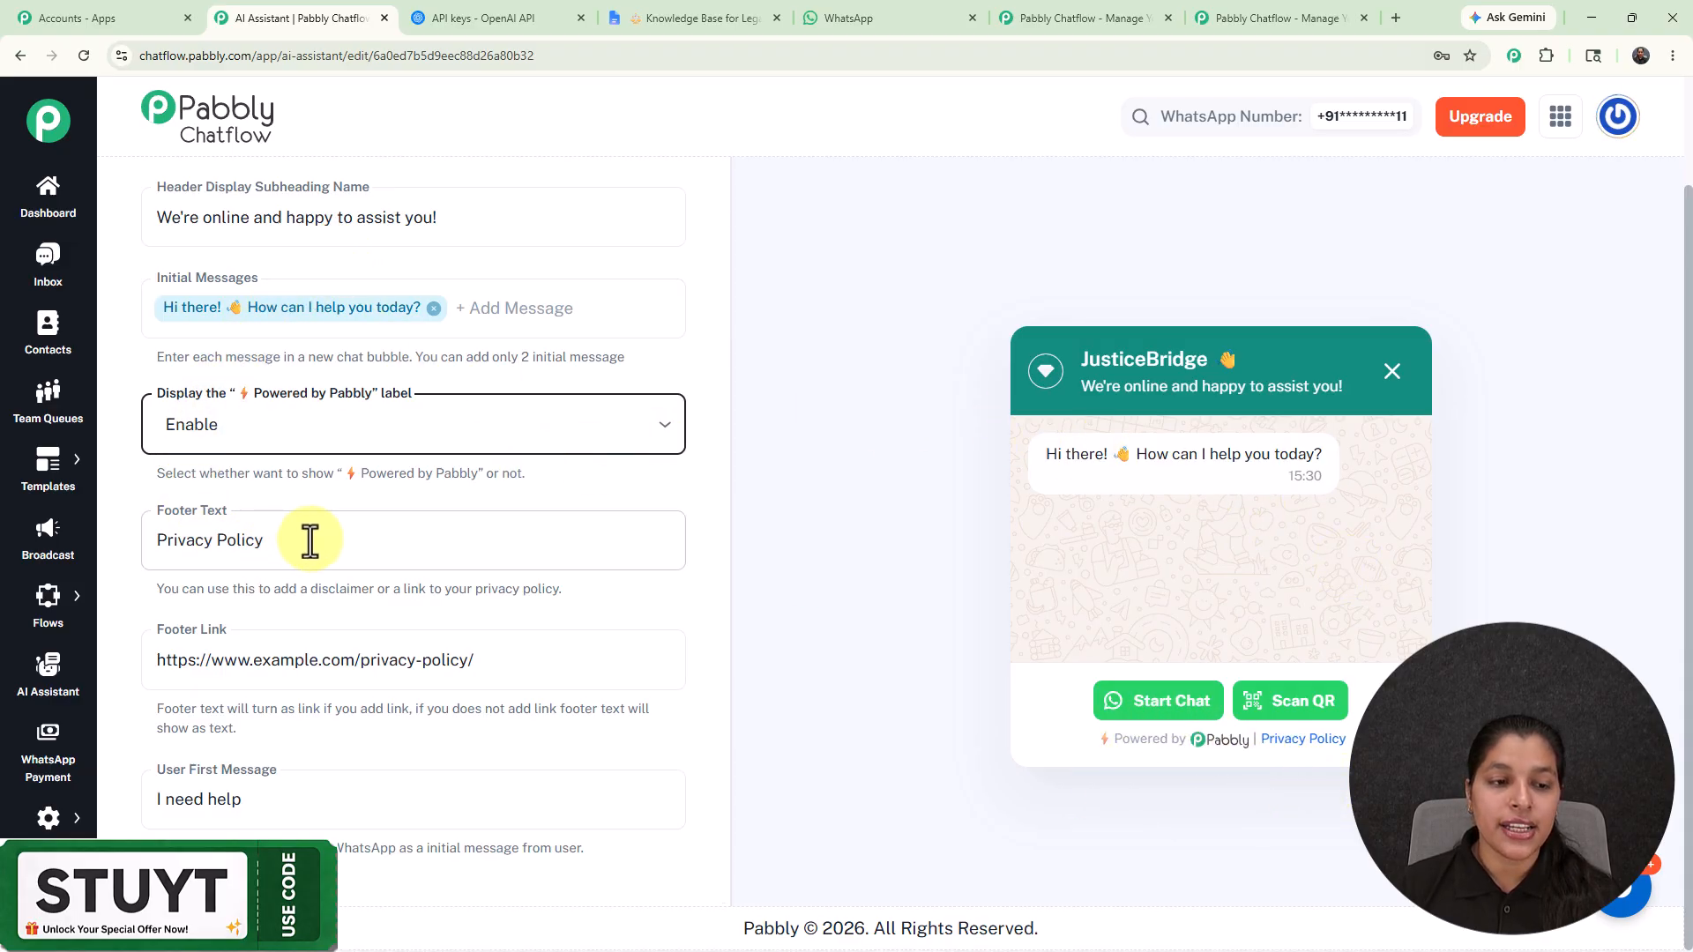
Review the Footer Link and User First Message fields of the assistant interface
click(434, 666)
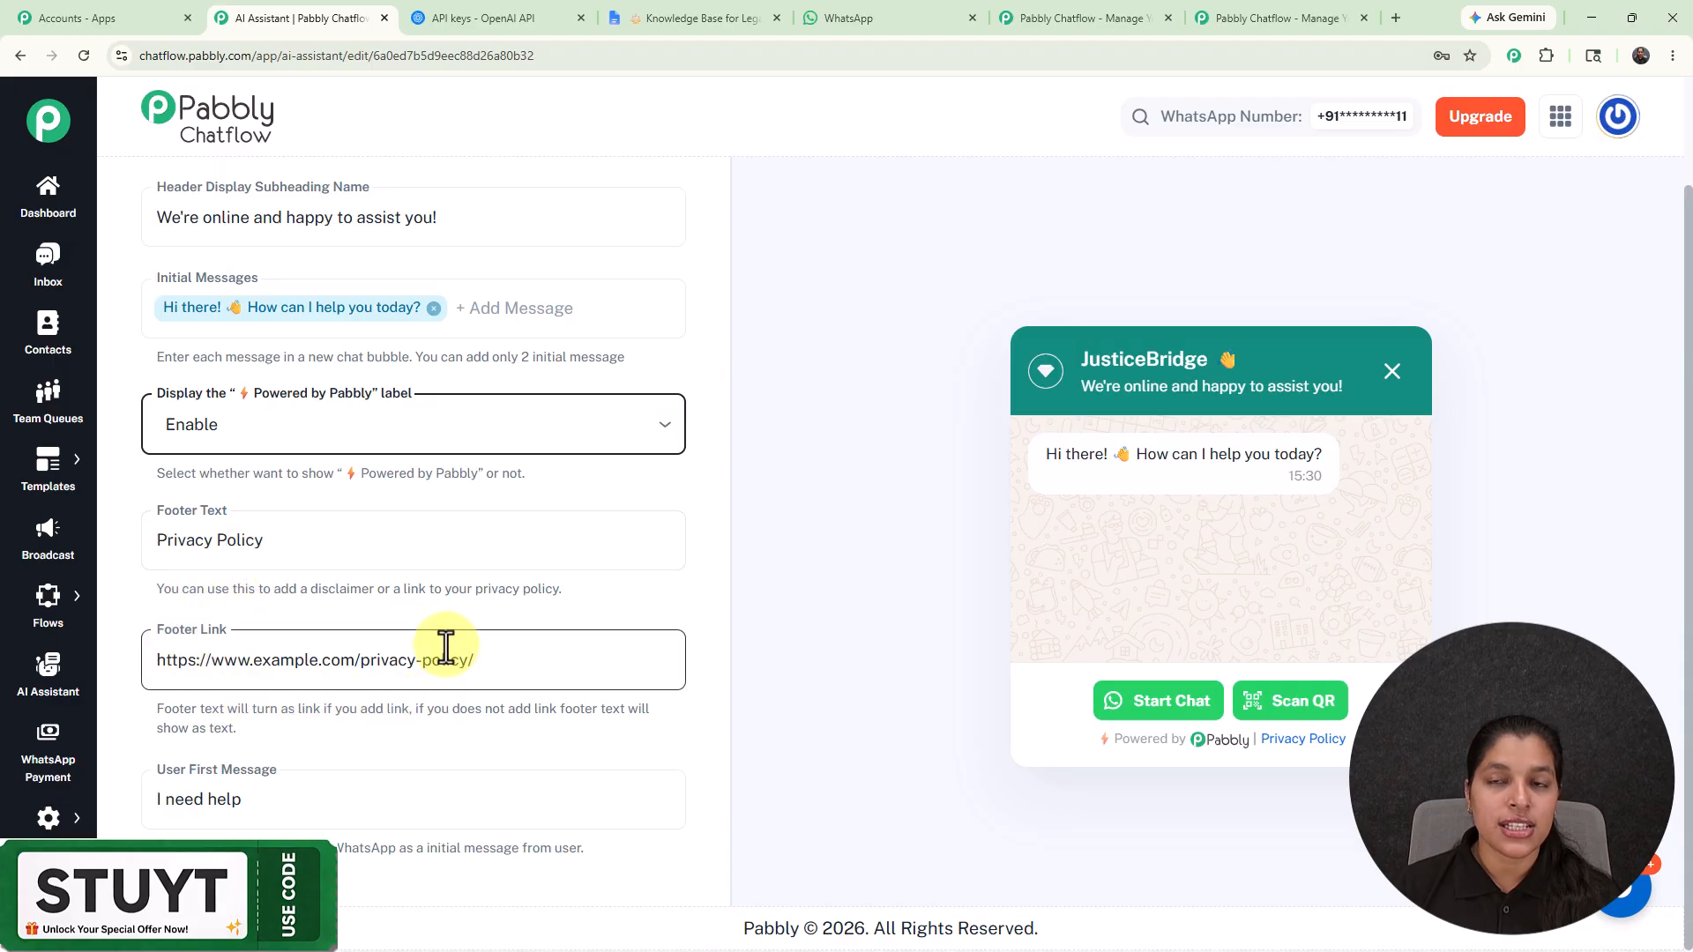
click(384, 822)
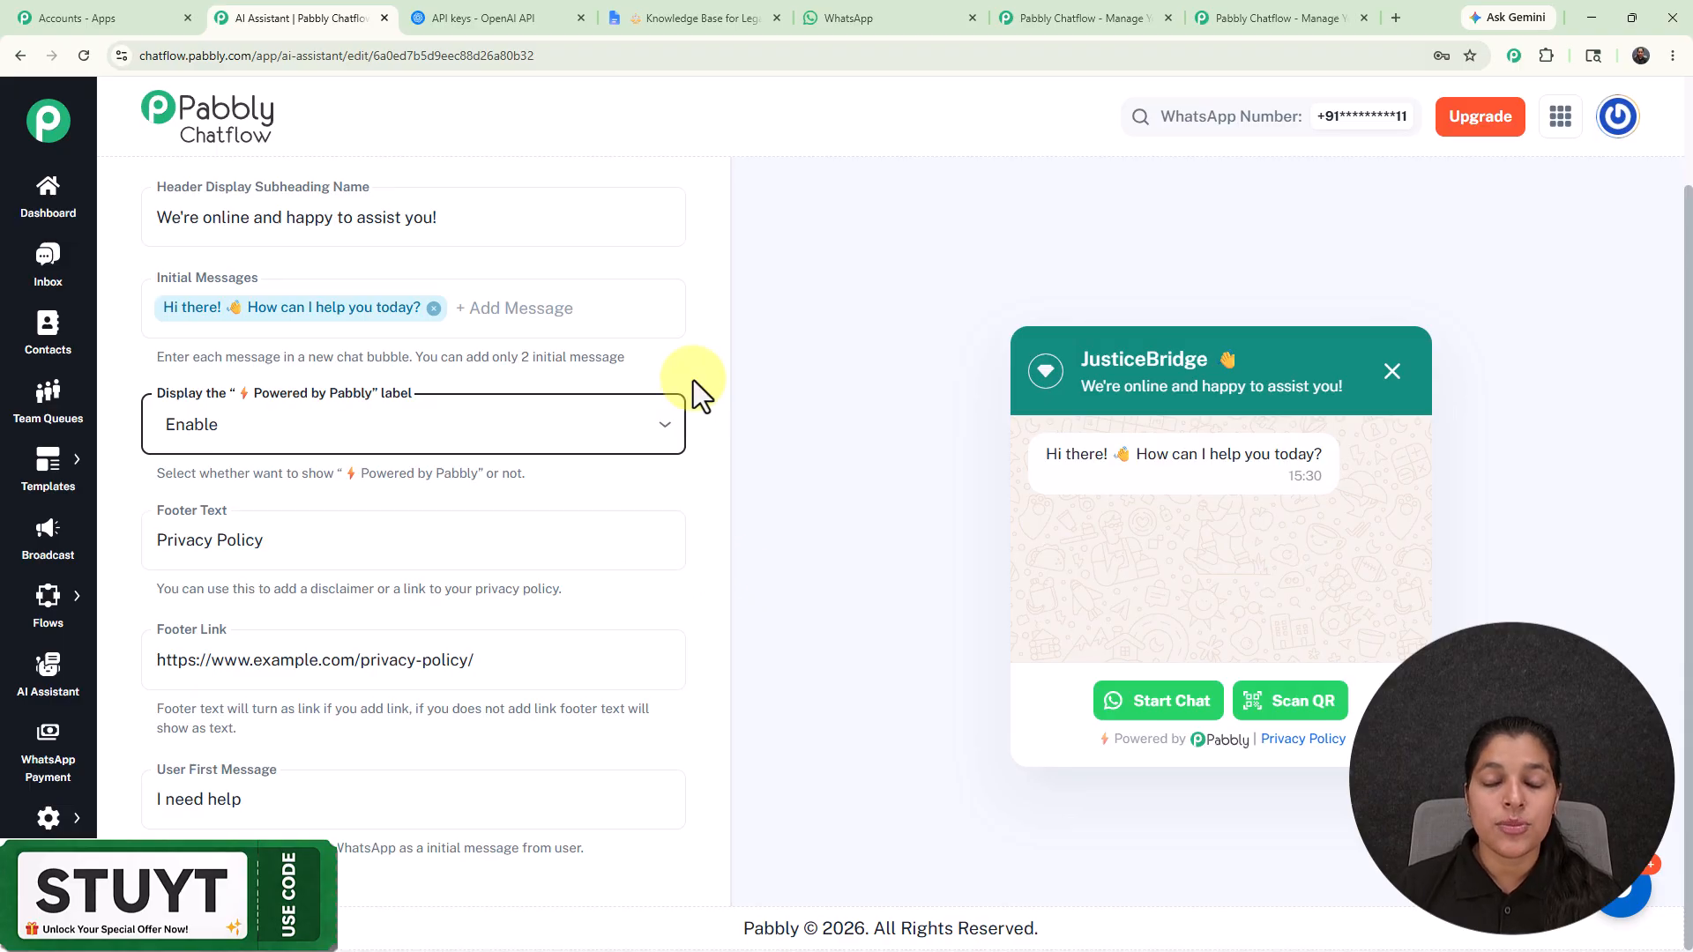
scroll(693, 380, up, 1)
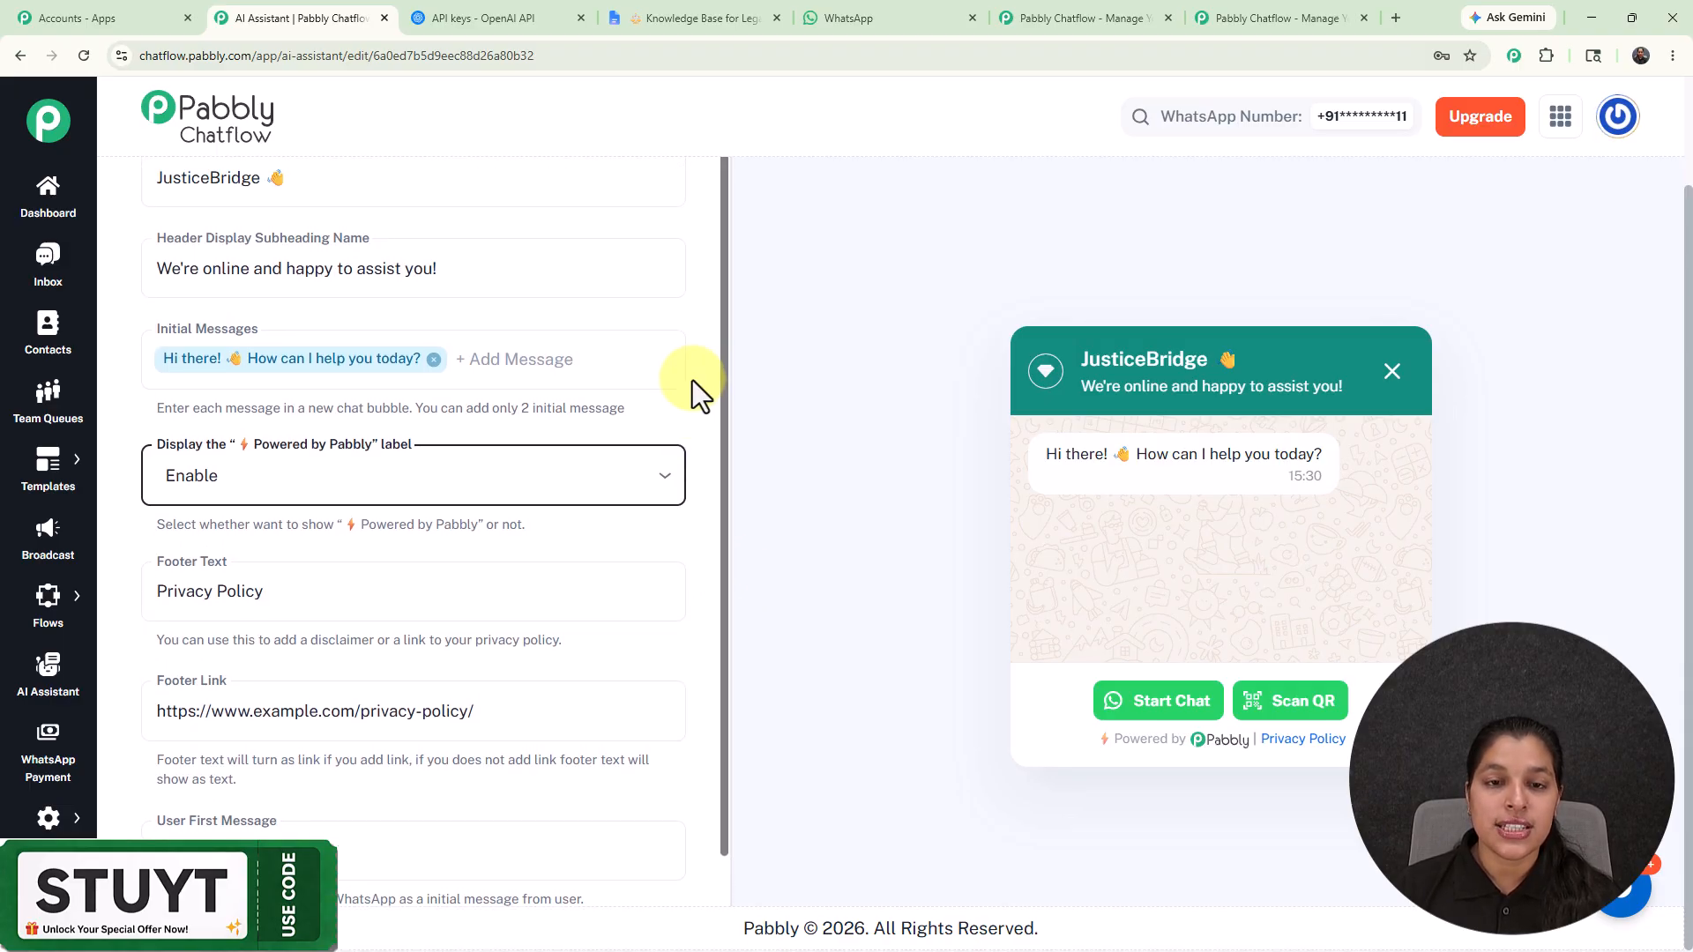
scroll(722, 217, up, 3)
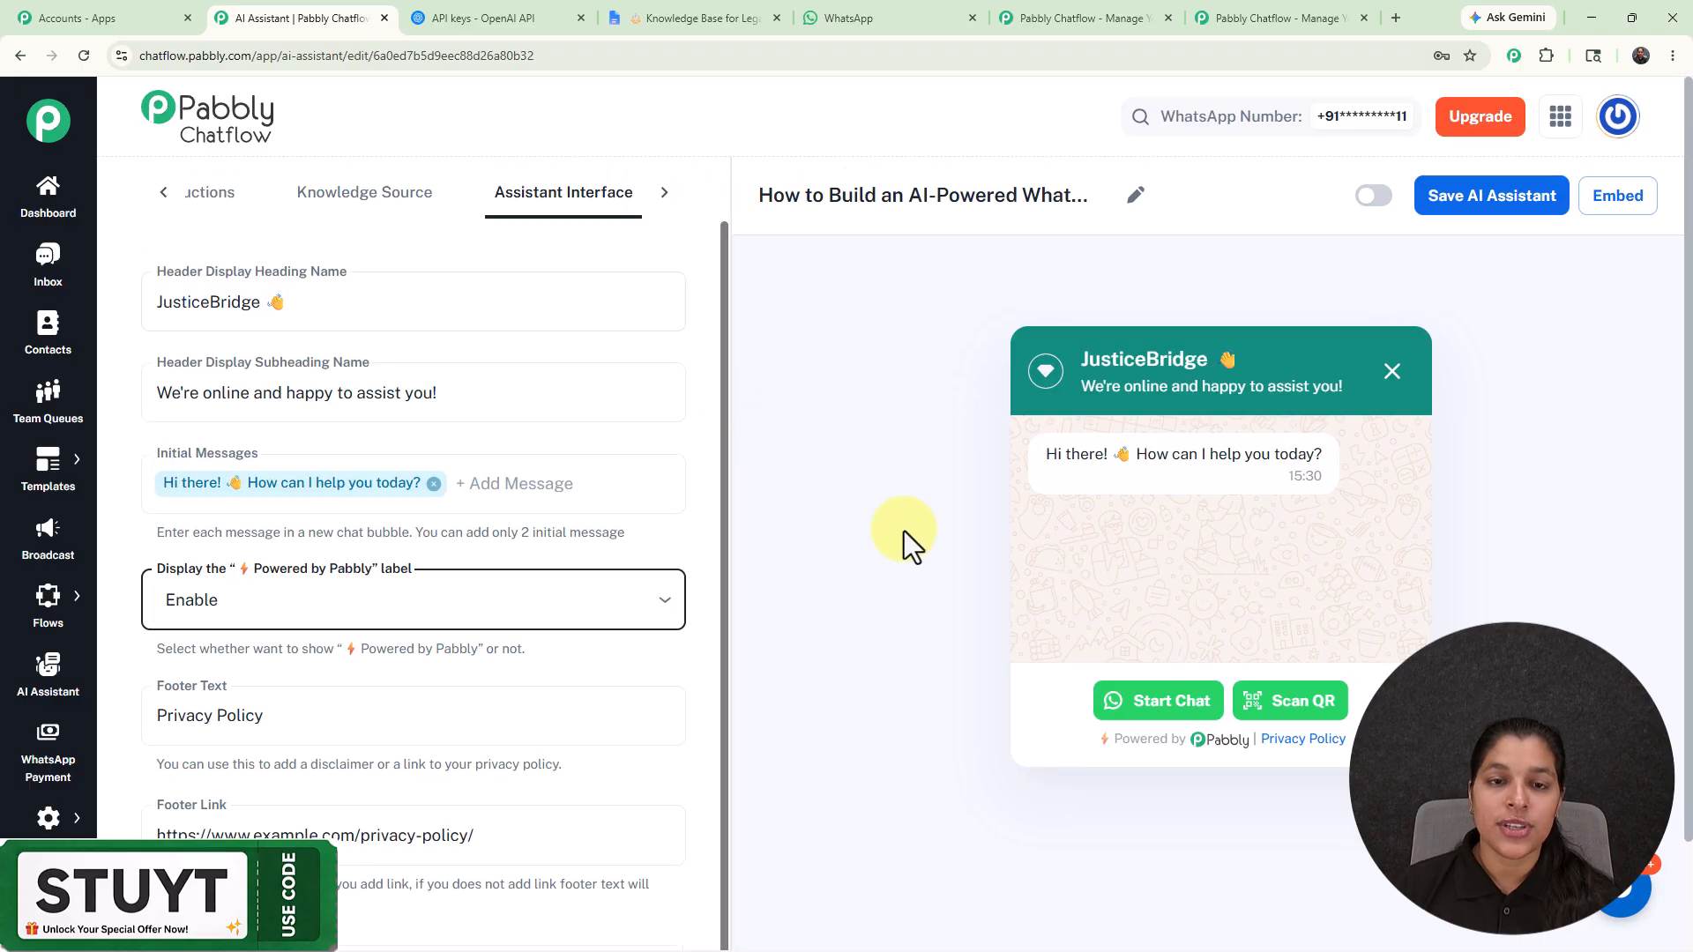
Open the assistant's Styling settings and review the theme, shape, colour and picture options
click(662, 194)
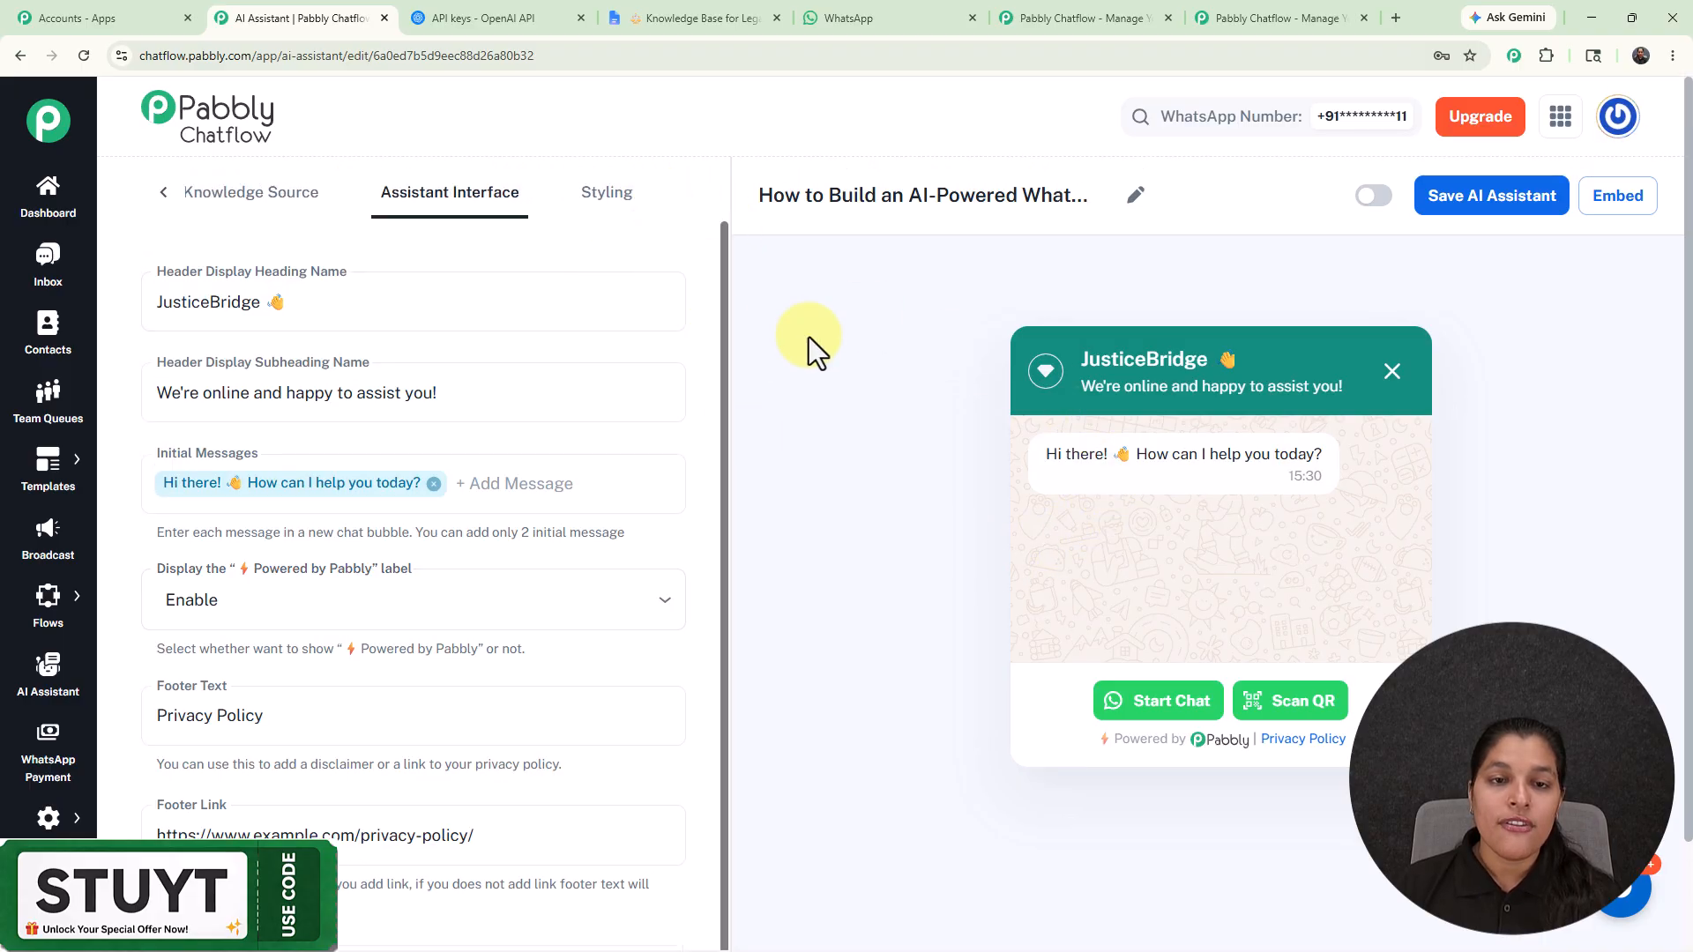
click(600, 204)
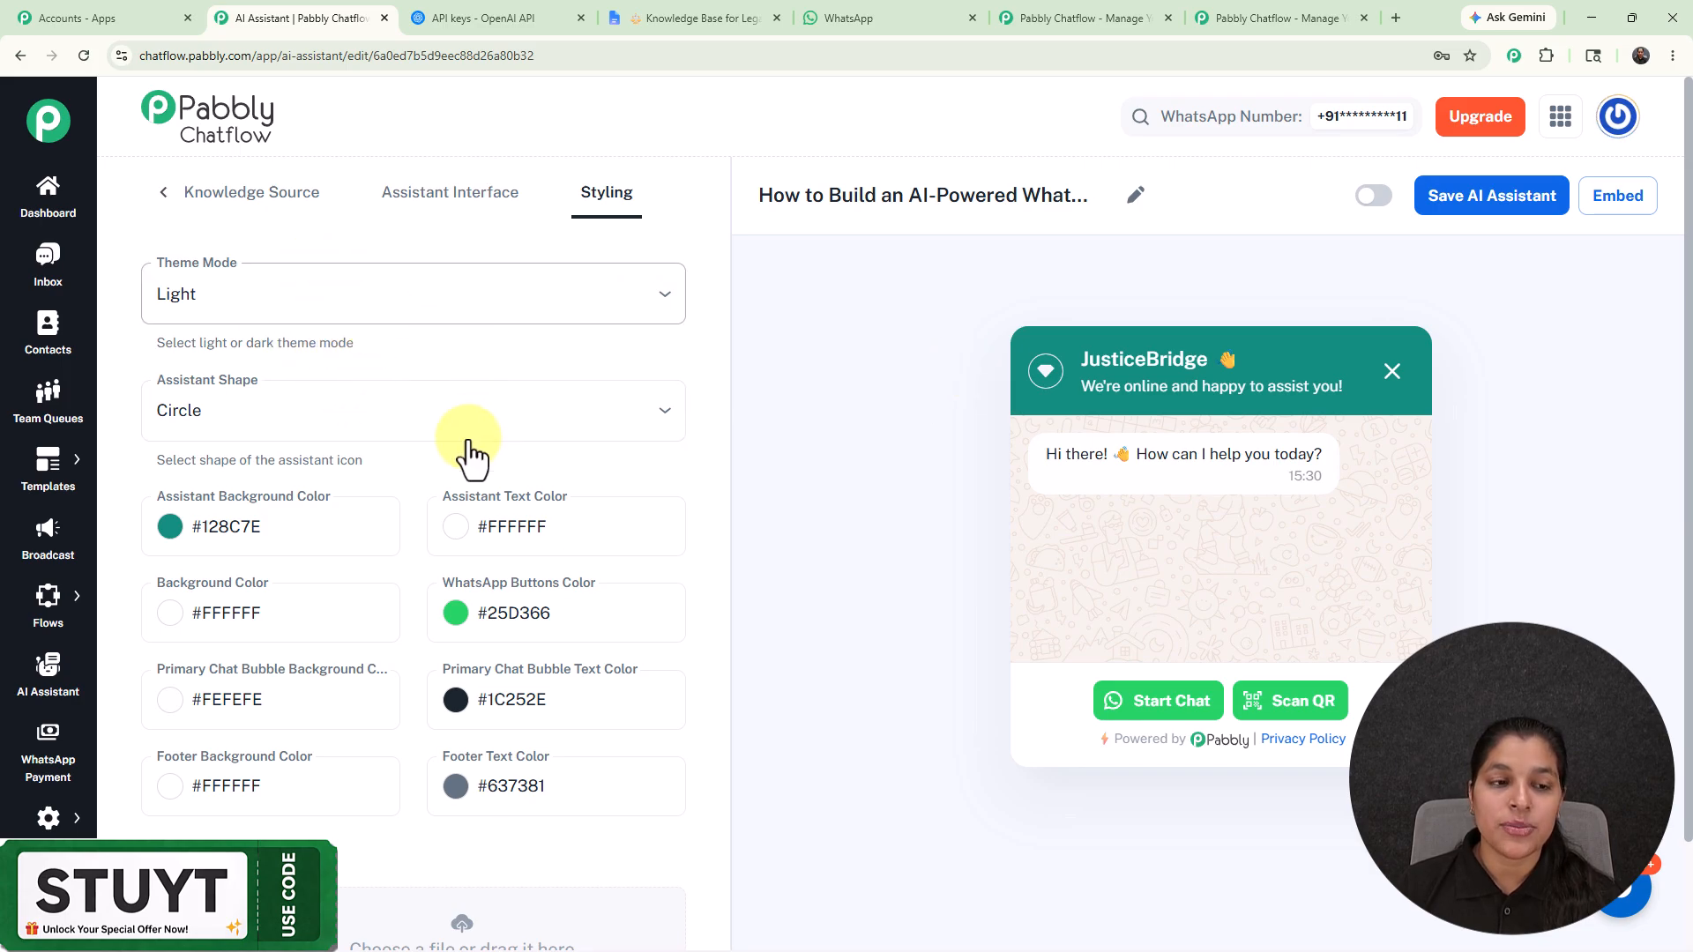
scroll(417, 410, down, 4)
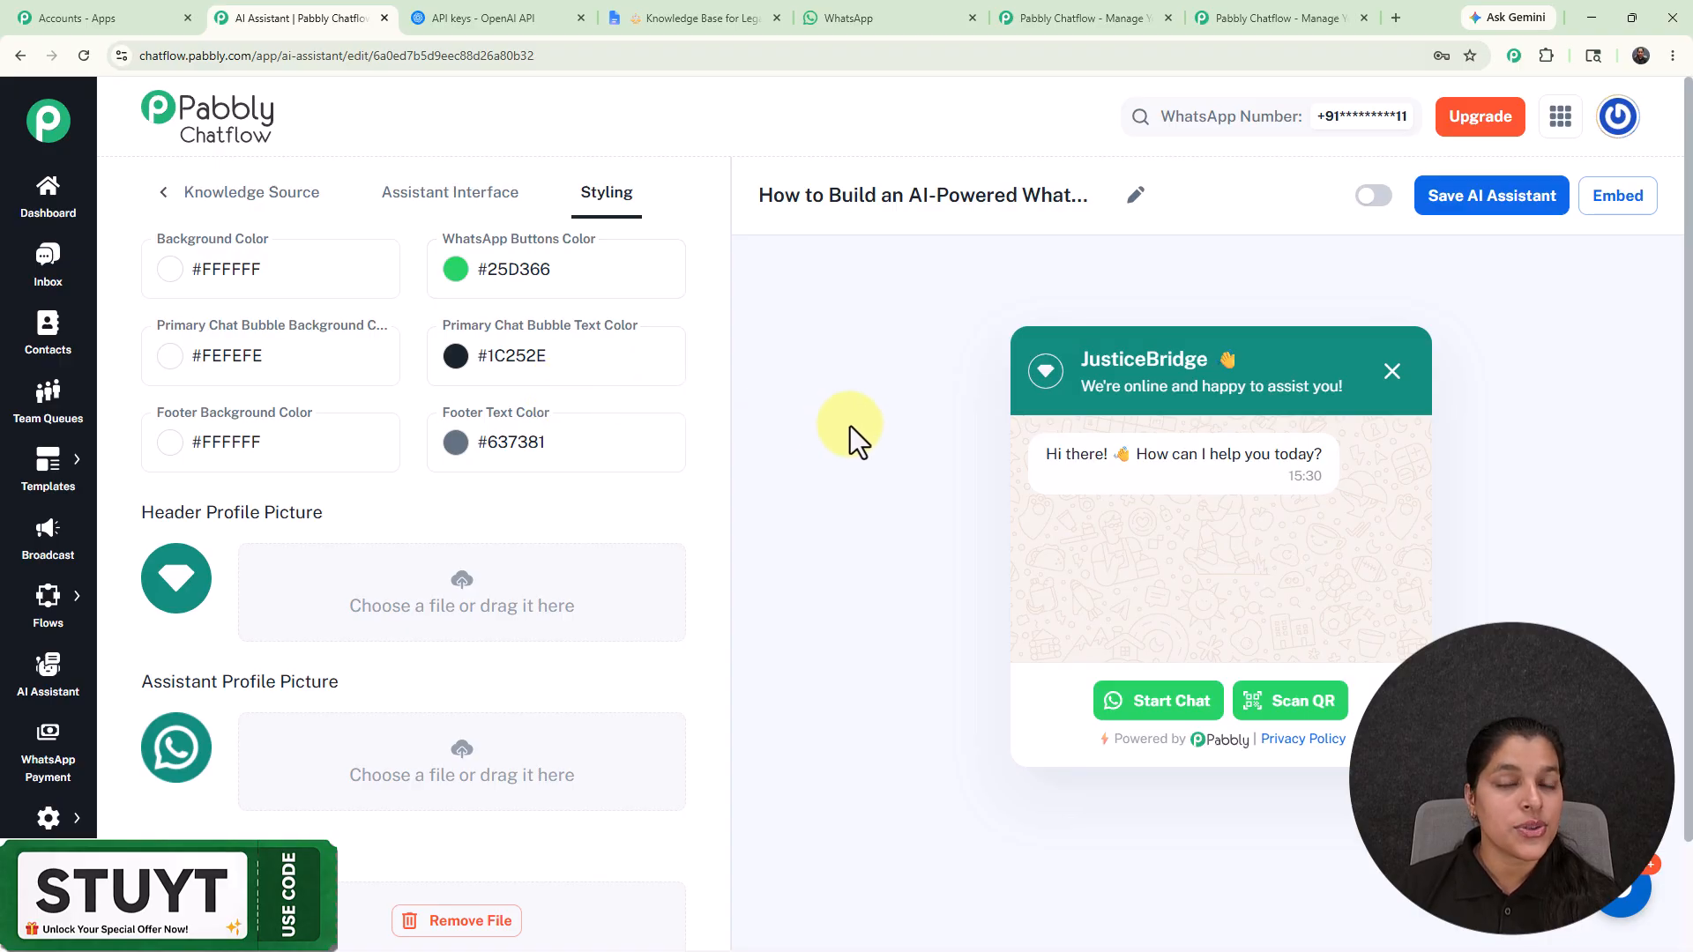
scroll(536, 374, down, 2)
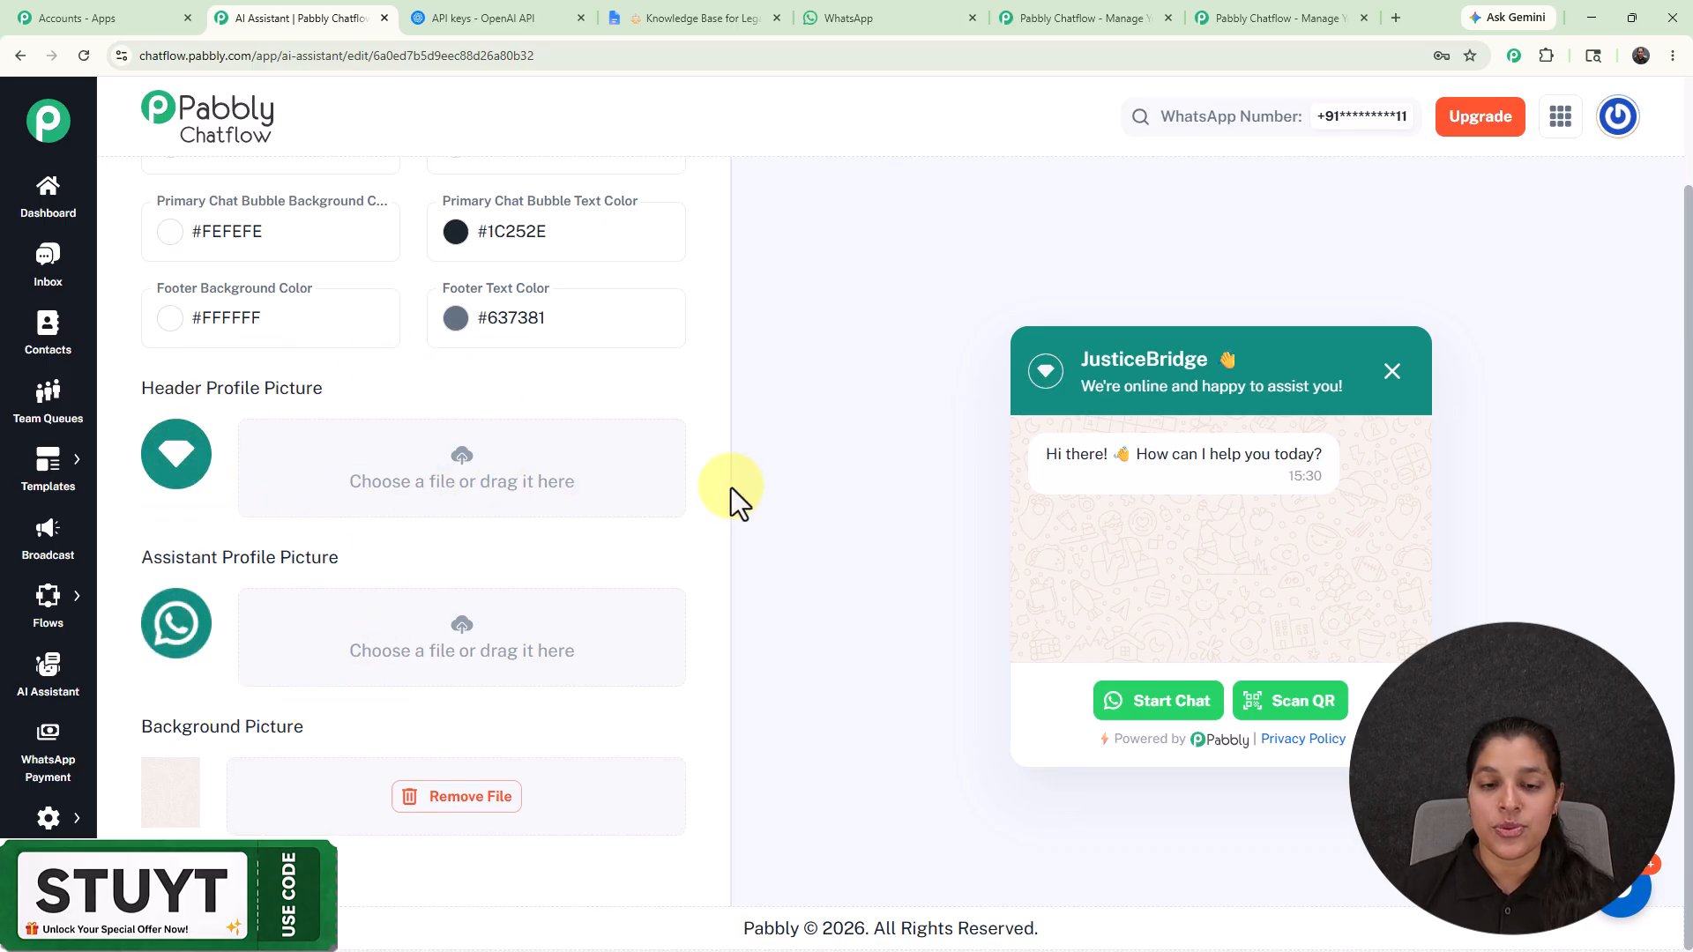
scroll(732, 489, up, 2)
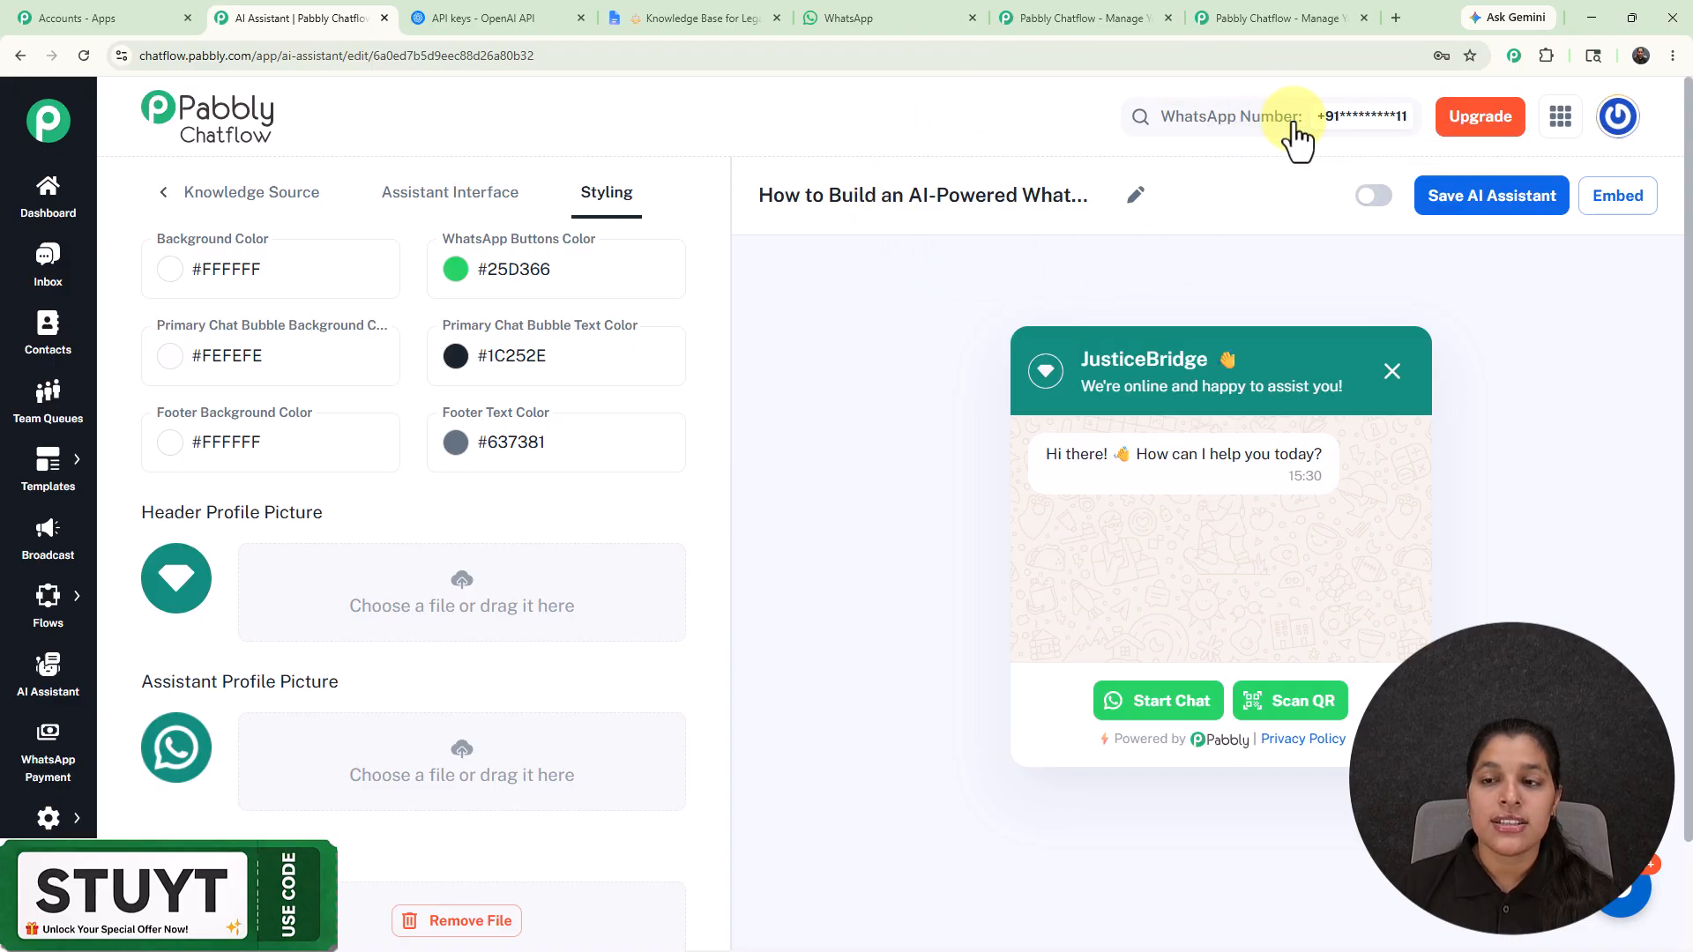
Activate and save the AI assistant, and view its embed script
click(1369, 198)
click(1513, 205)
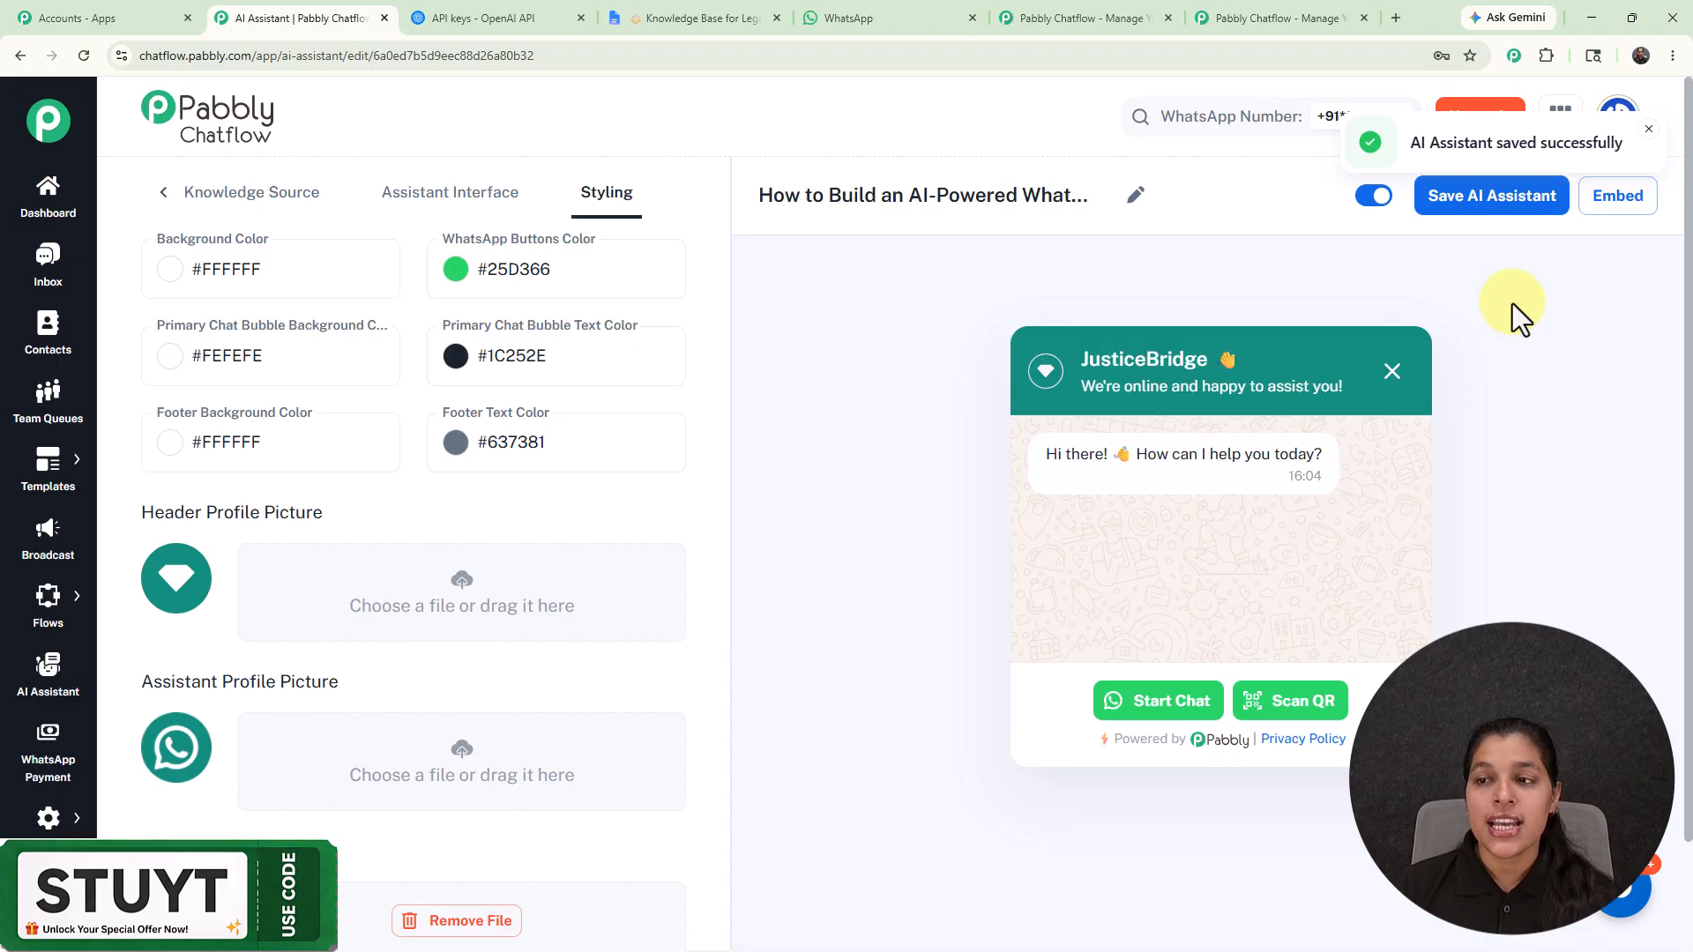
click(1613, 204)
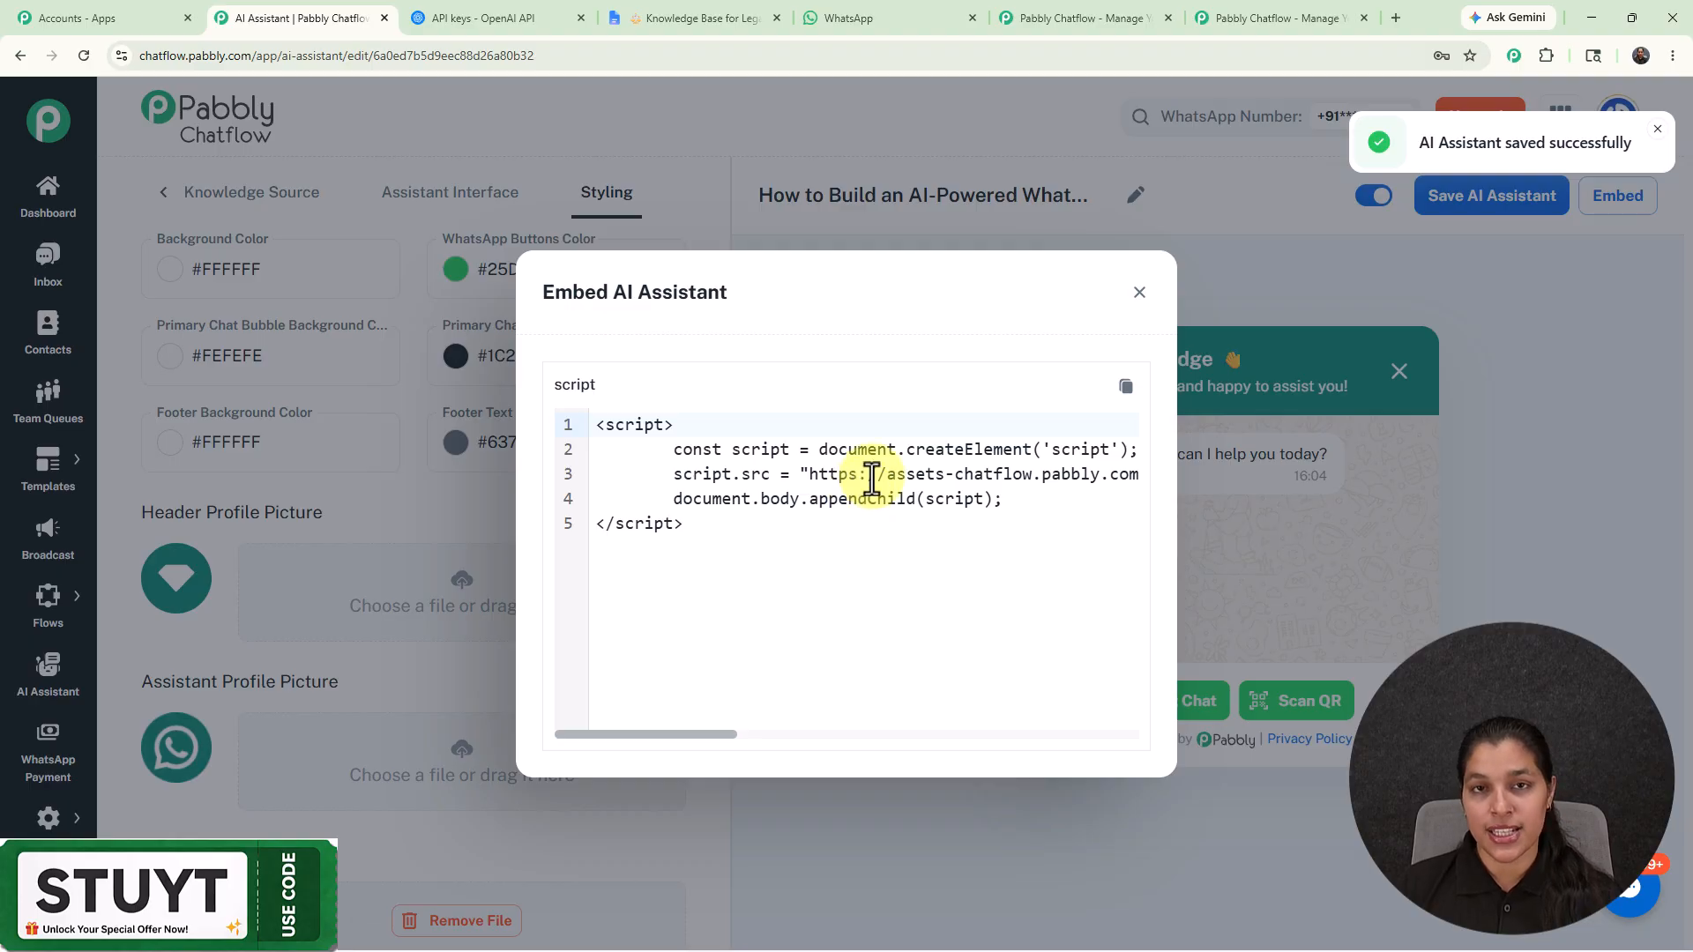
click(1139, 292)
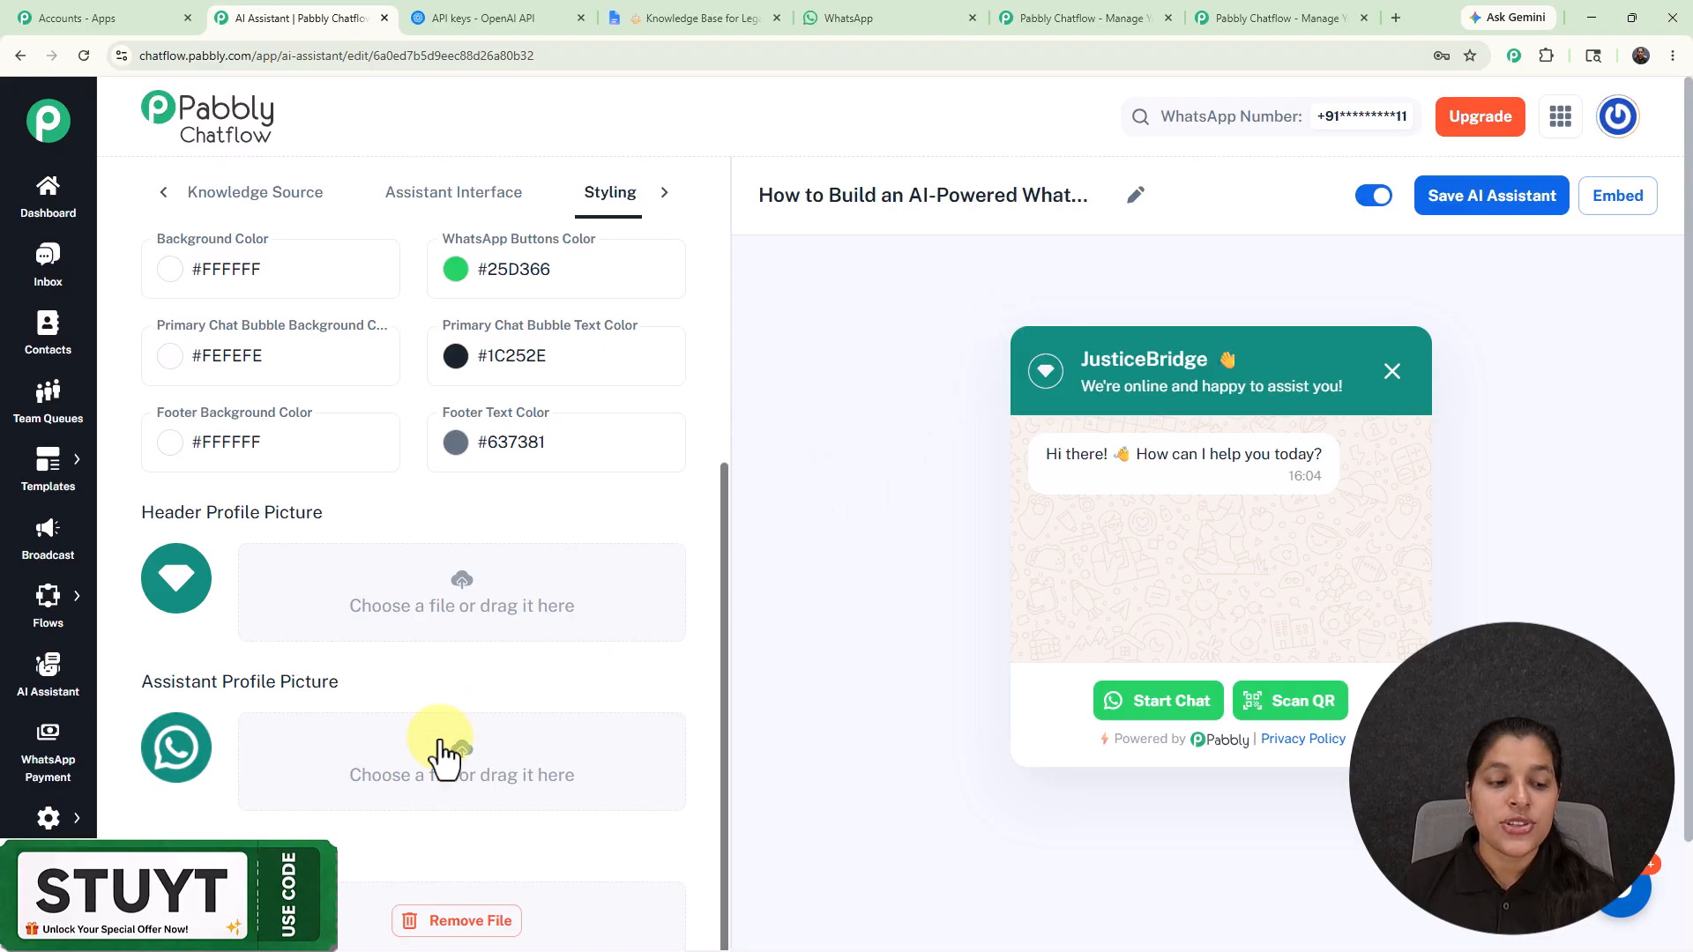
Open Inbox Settings and examine the contact list and assistant choices in the AI Auto-Reply Settings
mouse_move(10, 820)
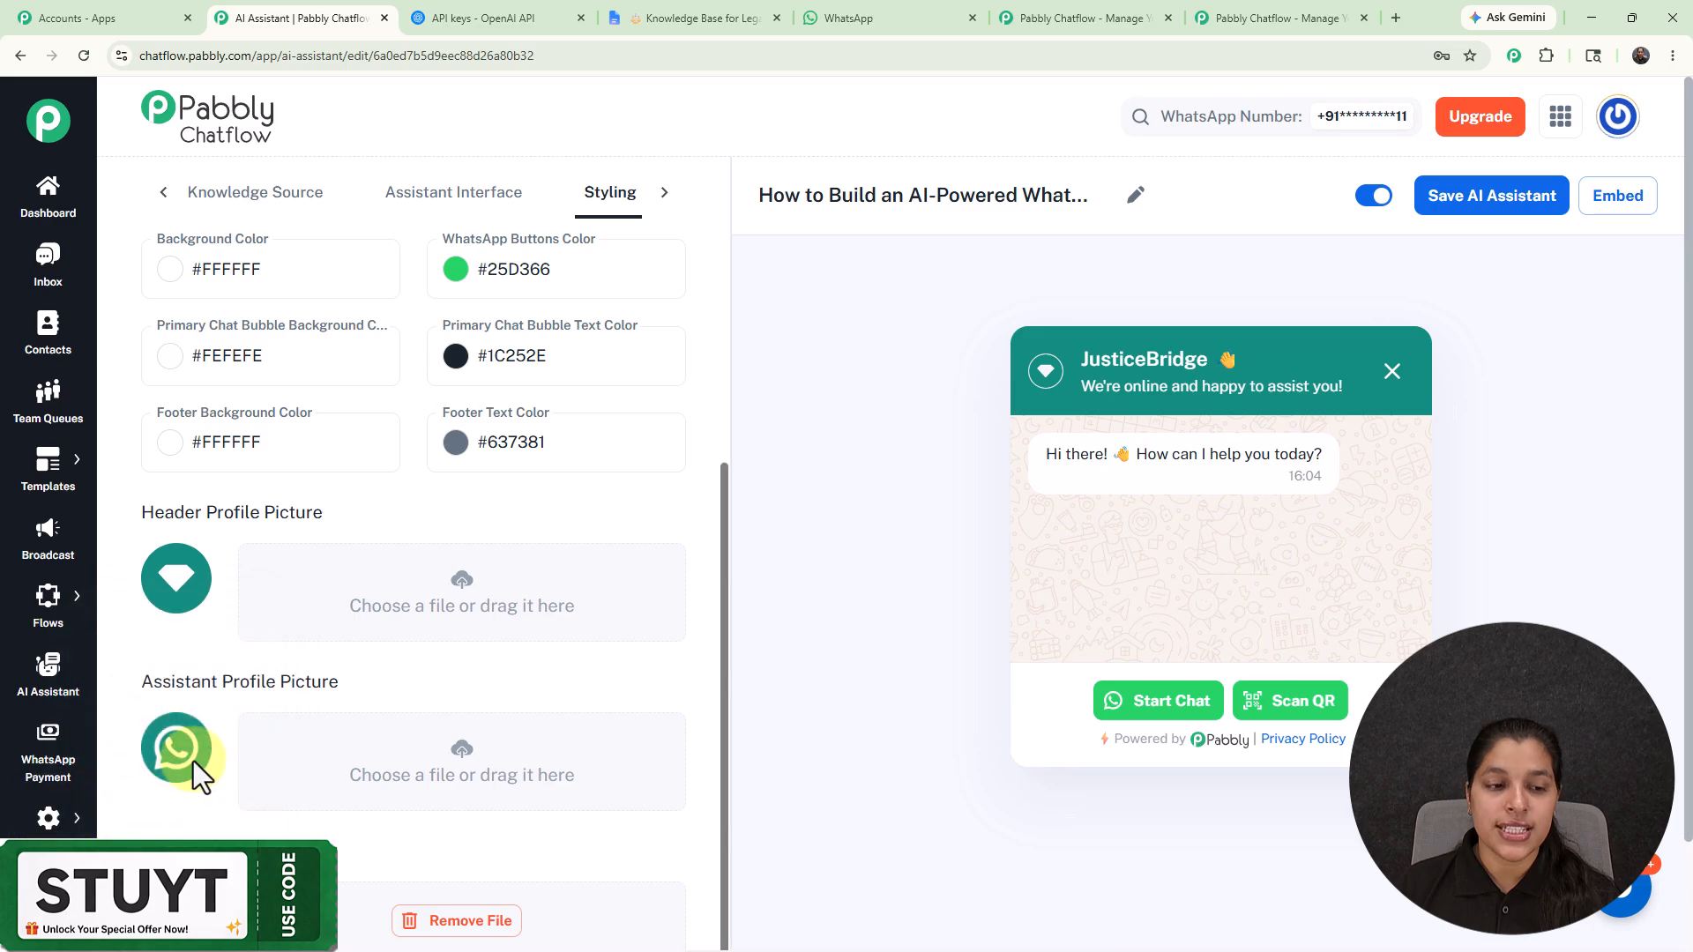
click(168, 654)
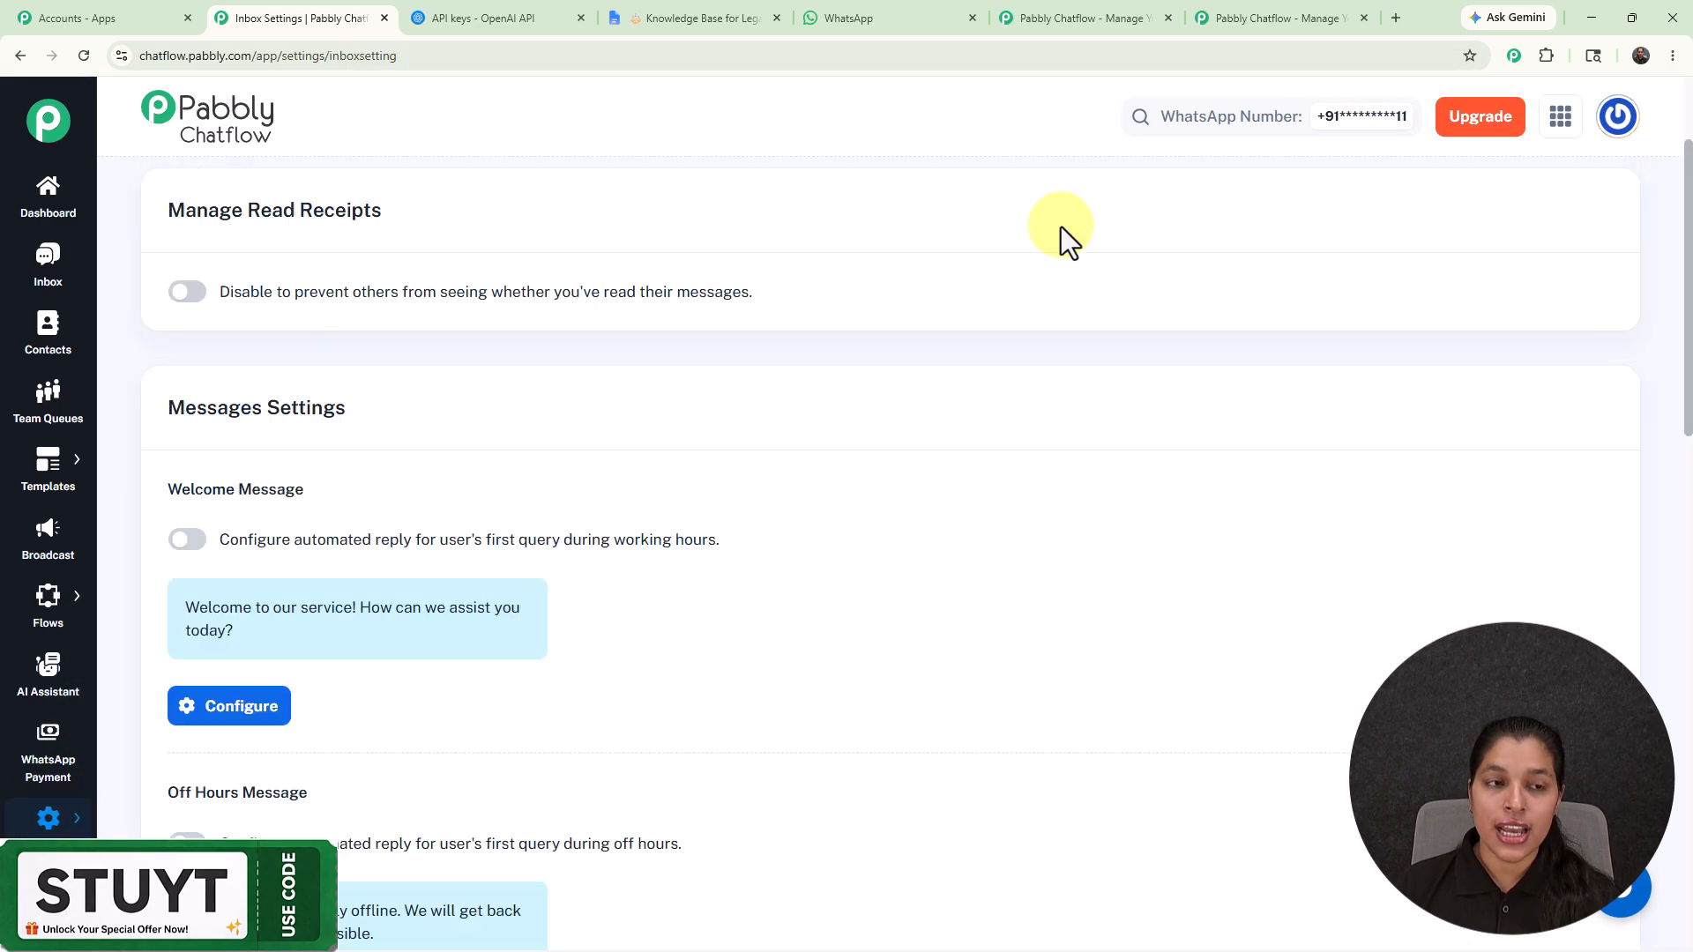
scroll(1061, 225, up, 2)
scroll(1060, 226, down, 1)
scroll(1061, 225, down, 20)
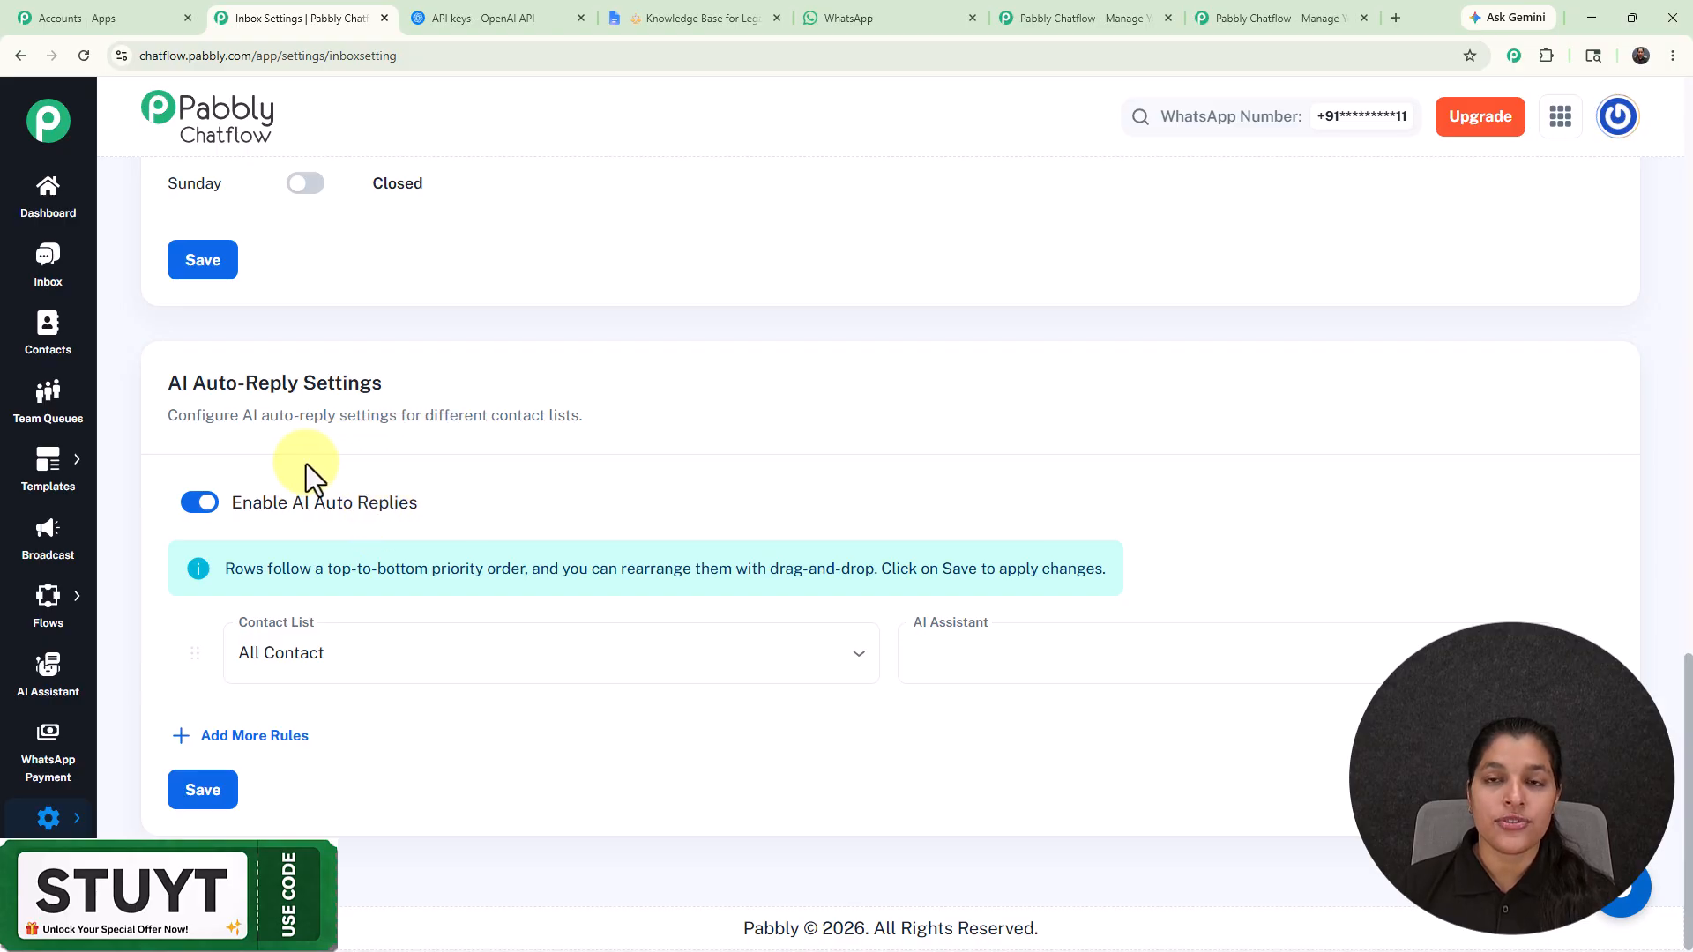
click(484, 670)
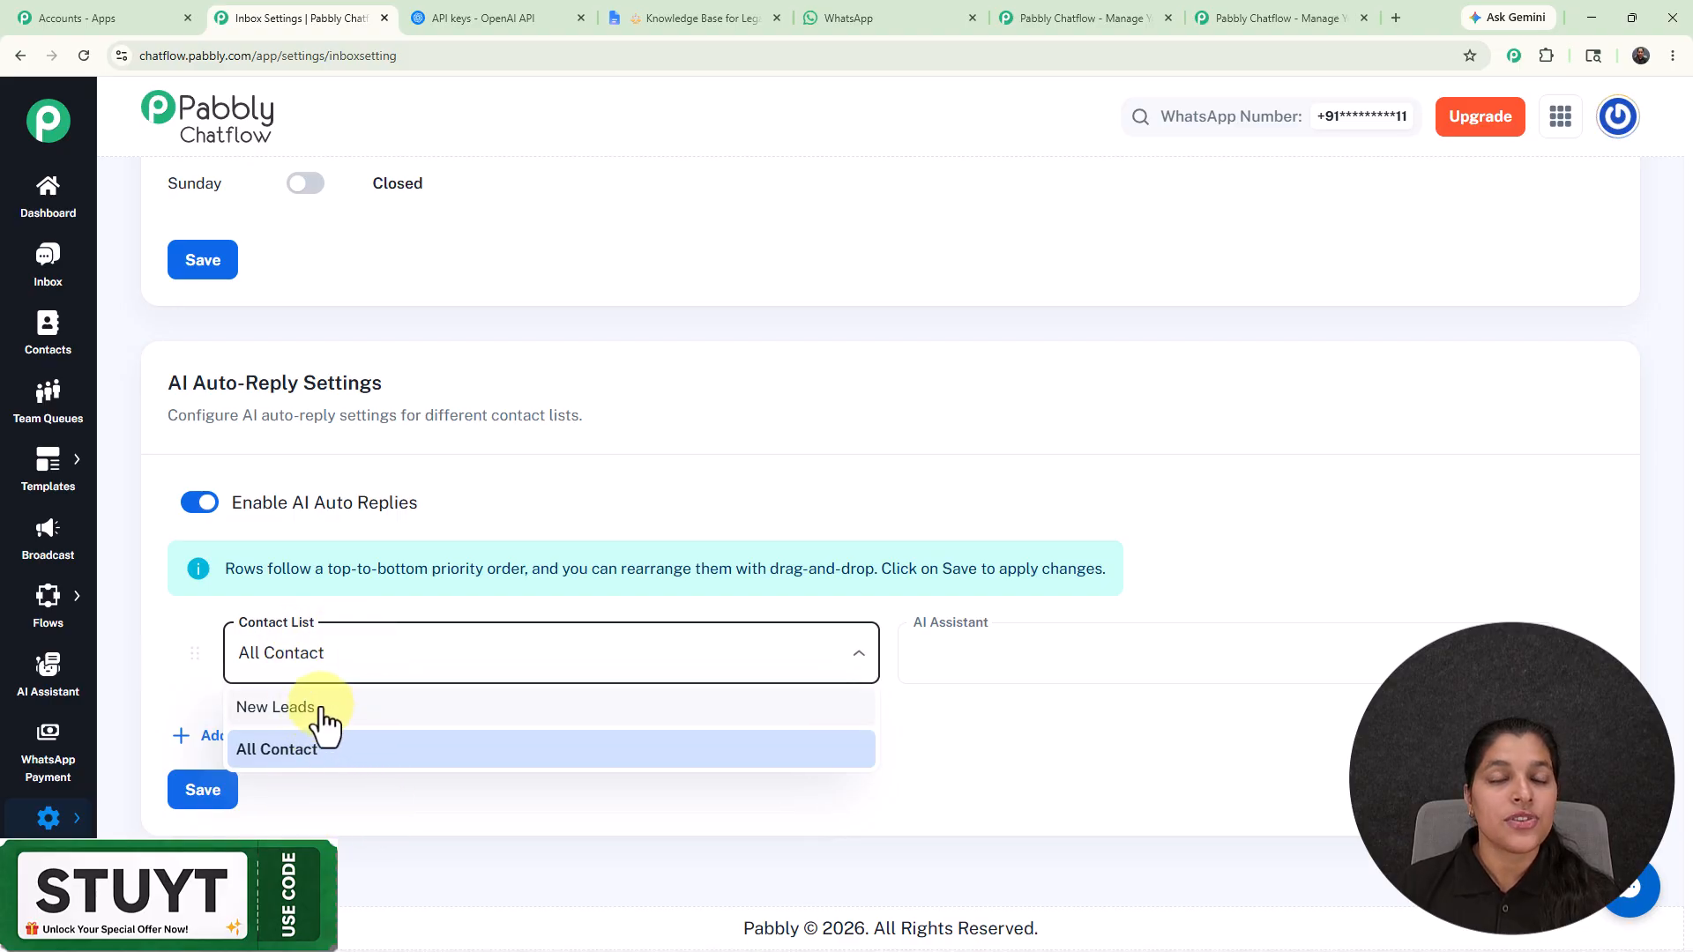
click(661, 443)
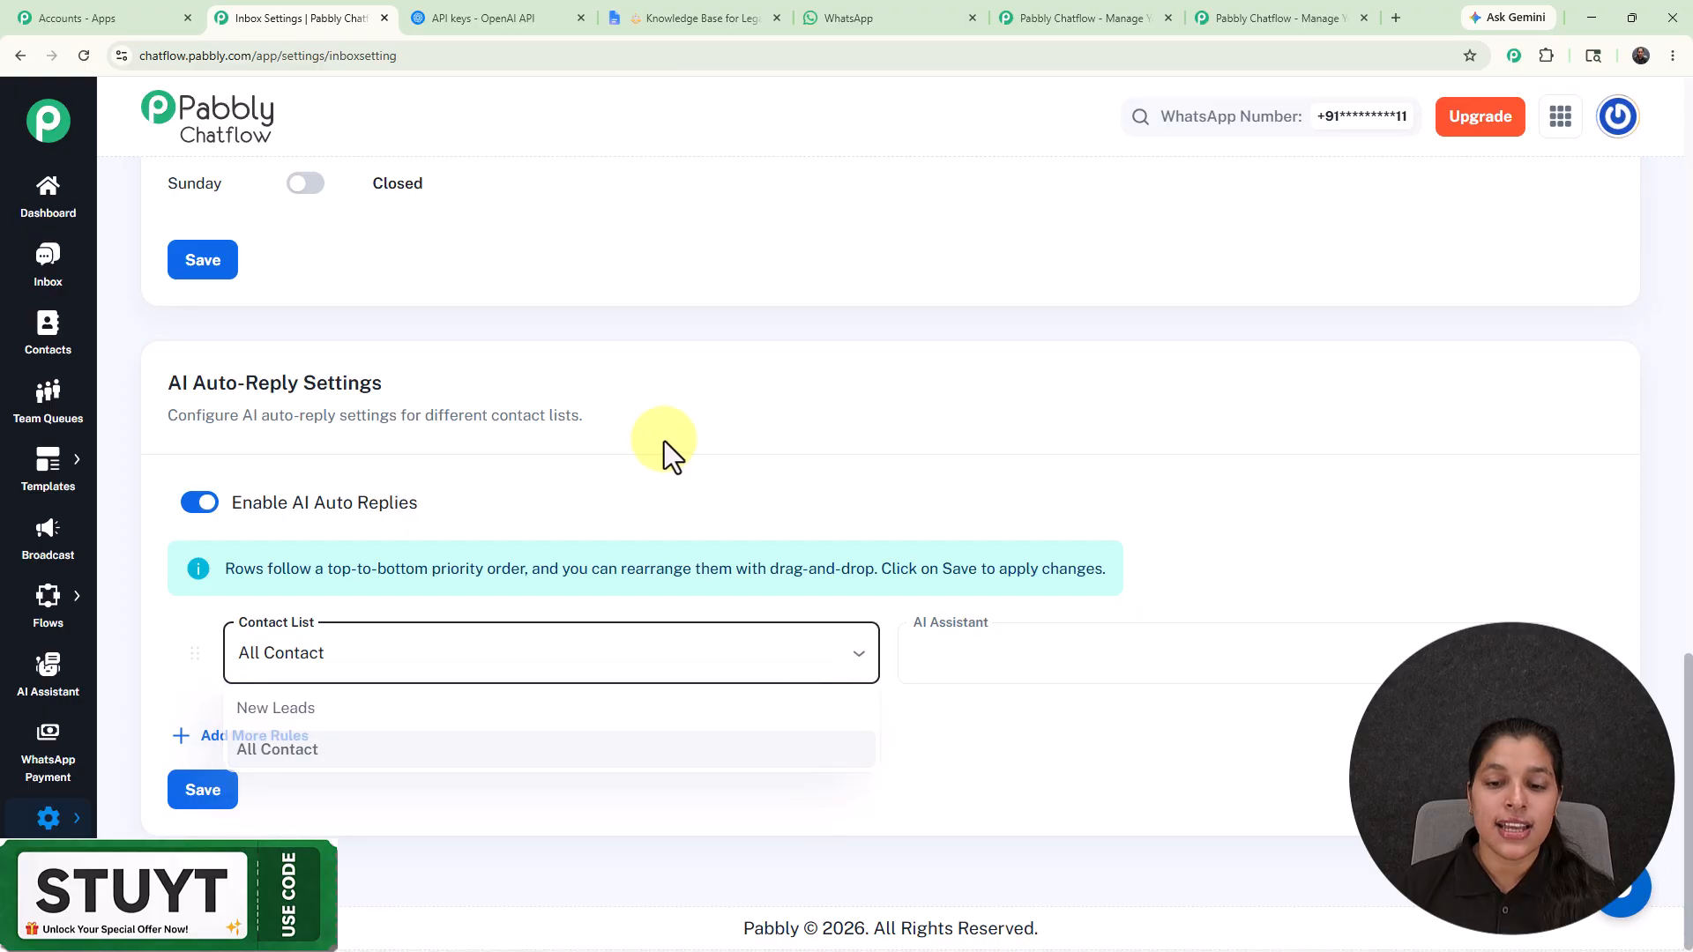
click(1002, 661)
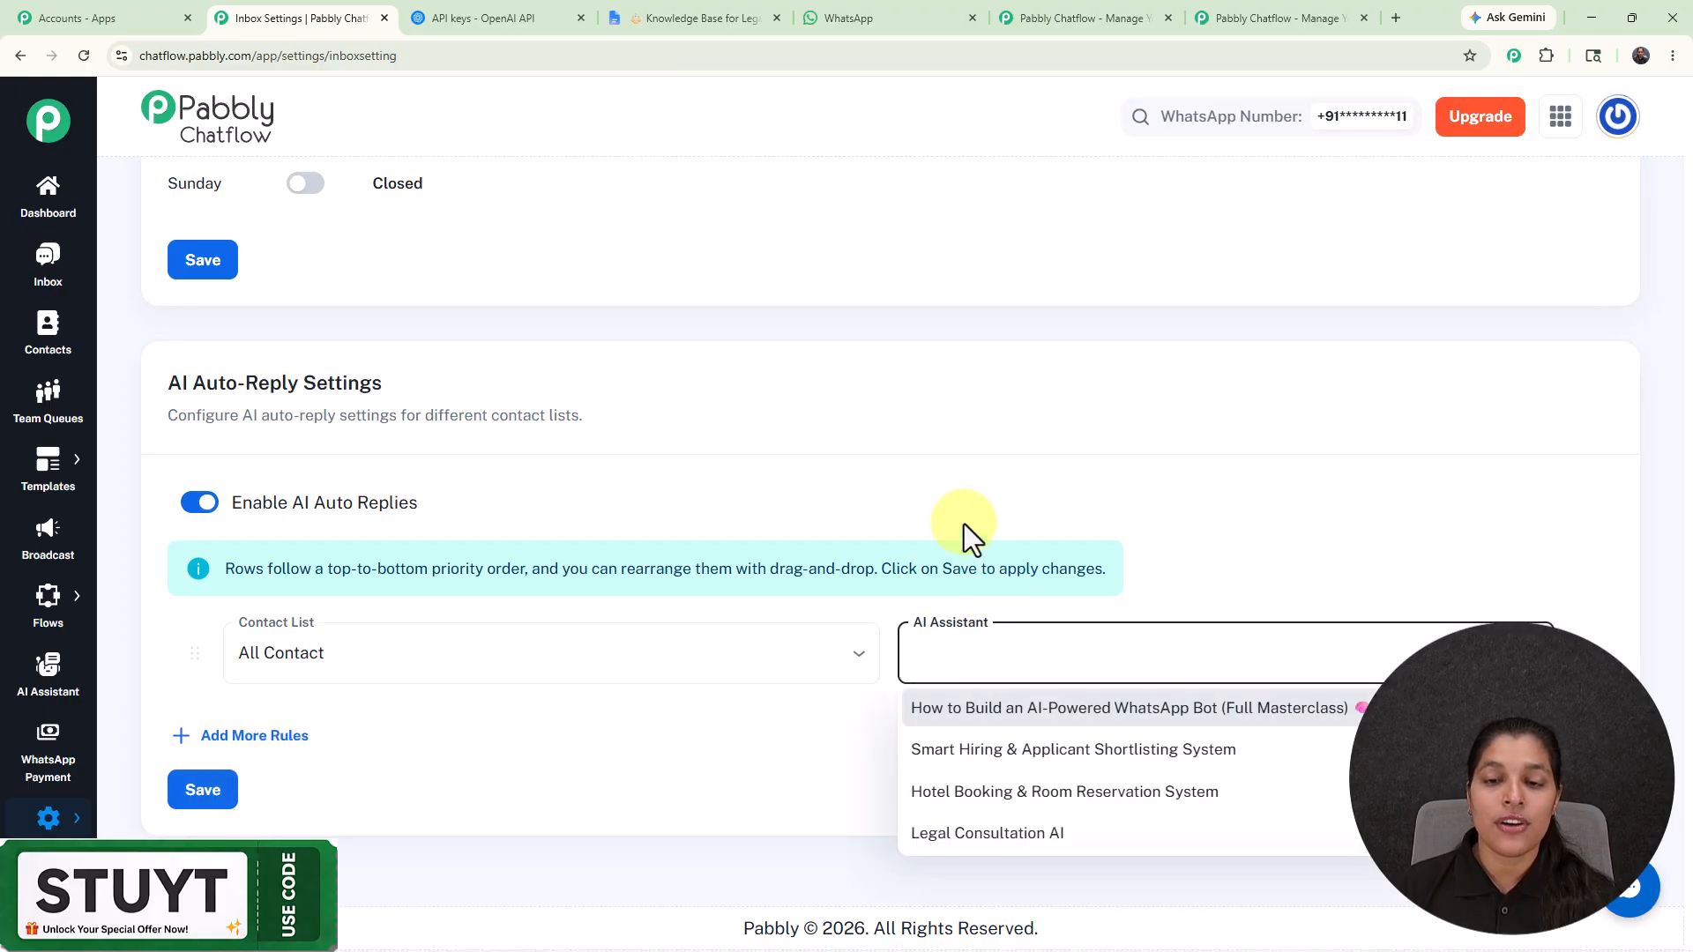
key(Escape)
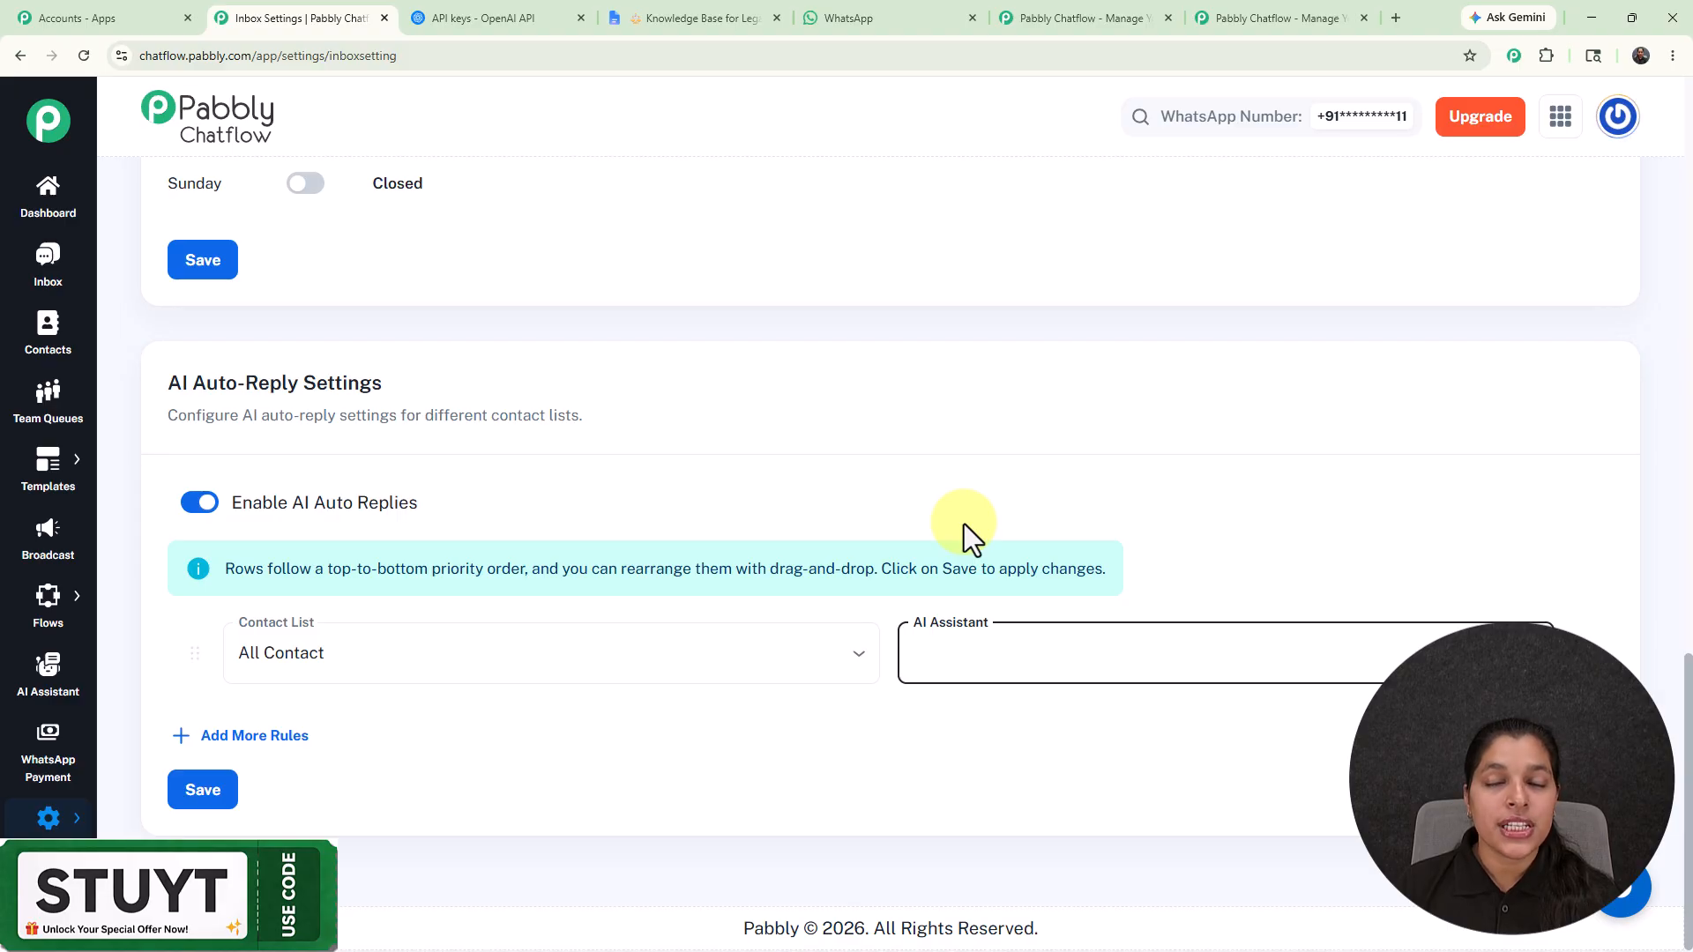
Enable the AI assistant "How to Build an AI-Powered WhatsApp Bot (Full Masterclass)" for the most recent inbox chat and save the selection
click(31, 275)
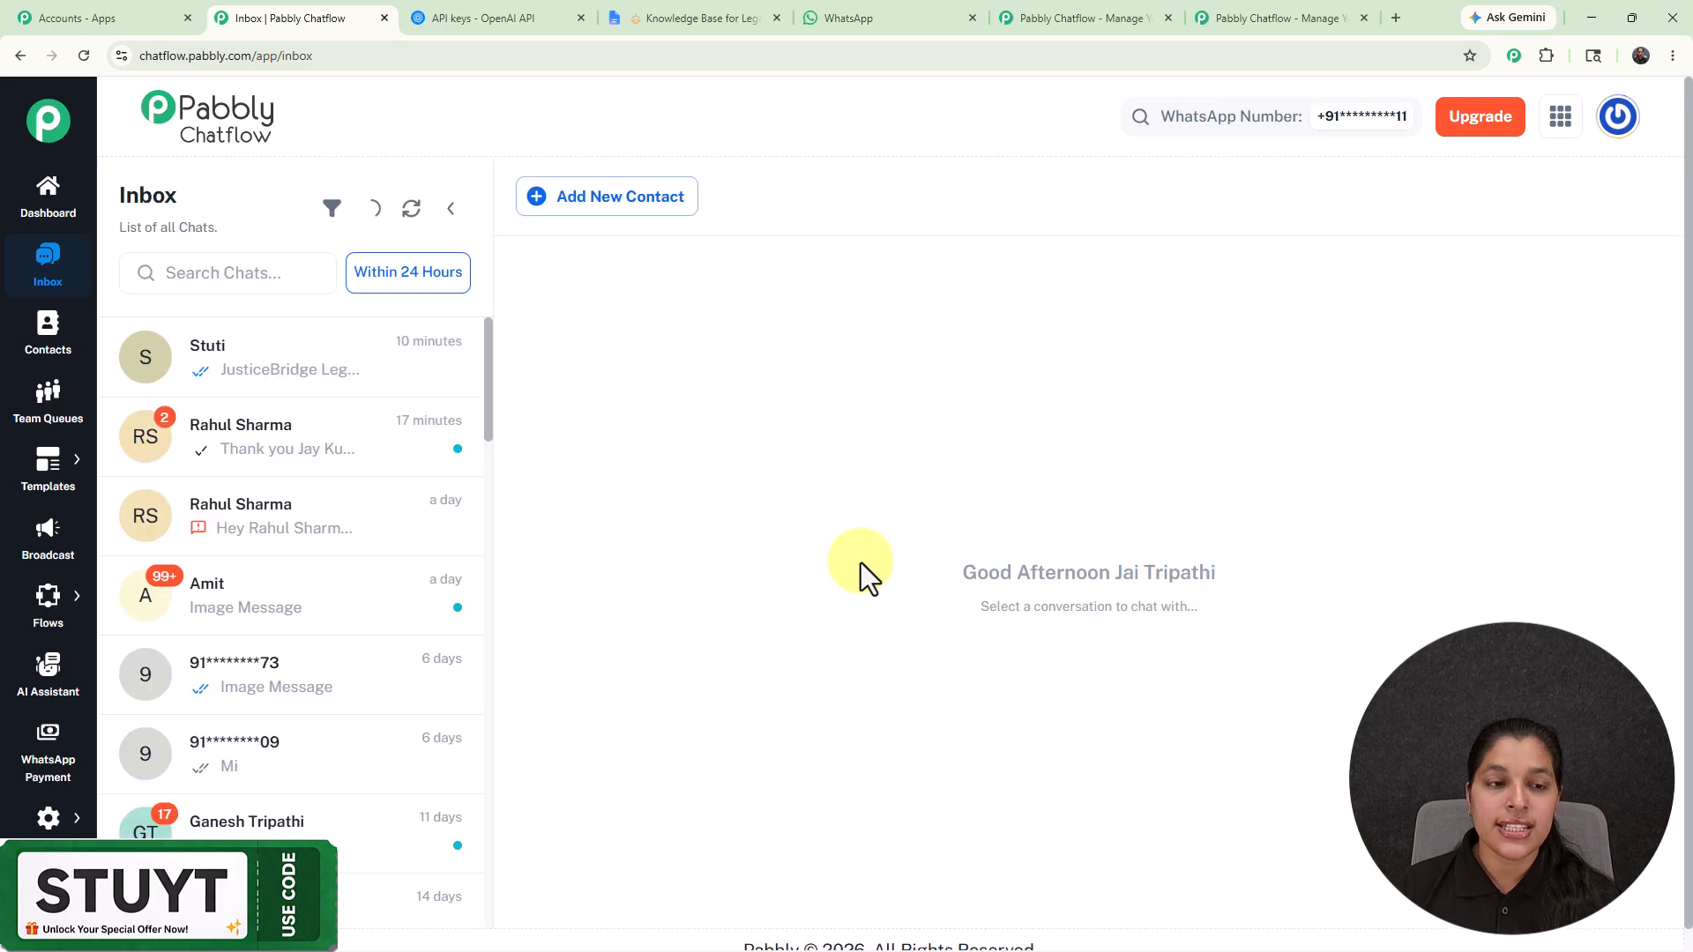
click(377, 370)
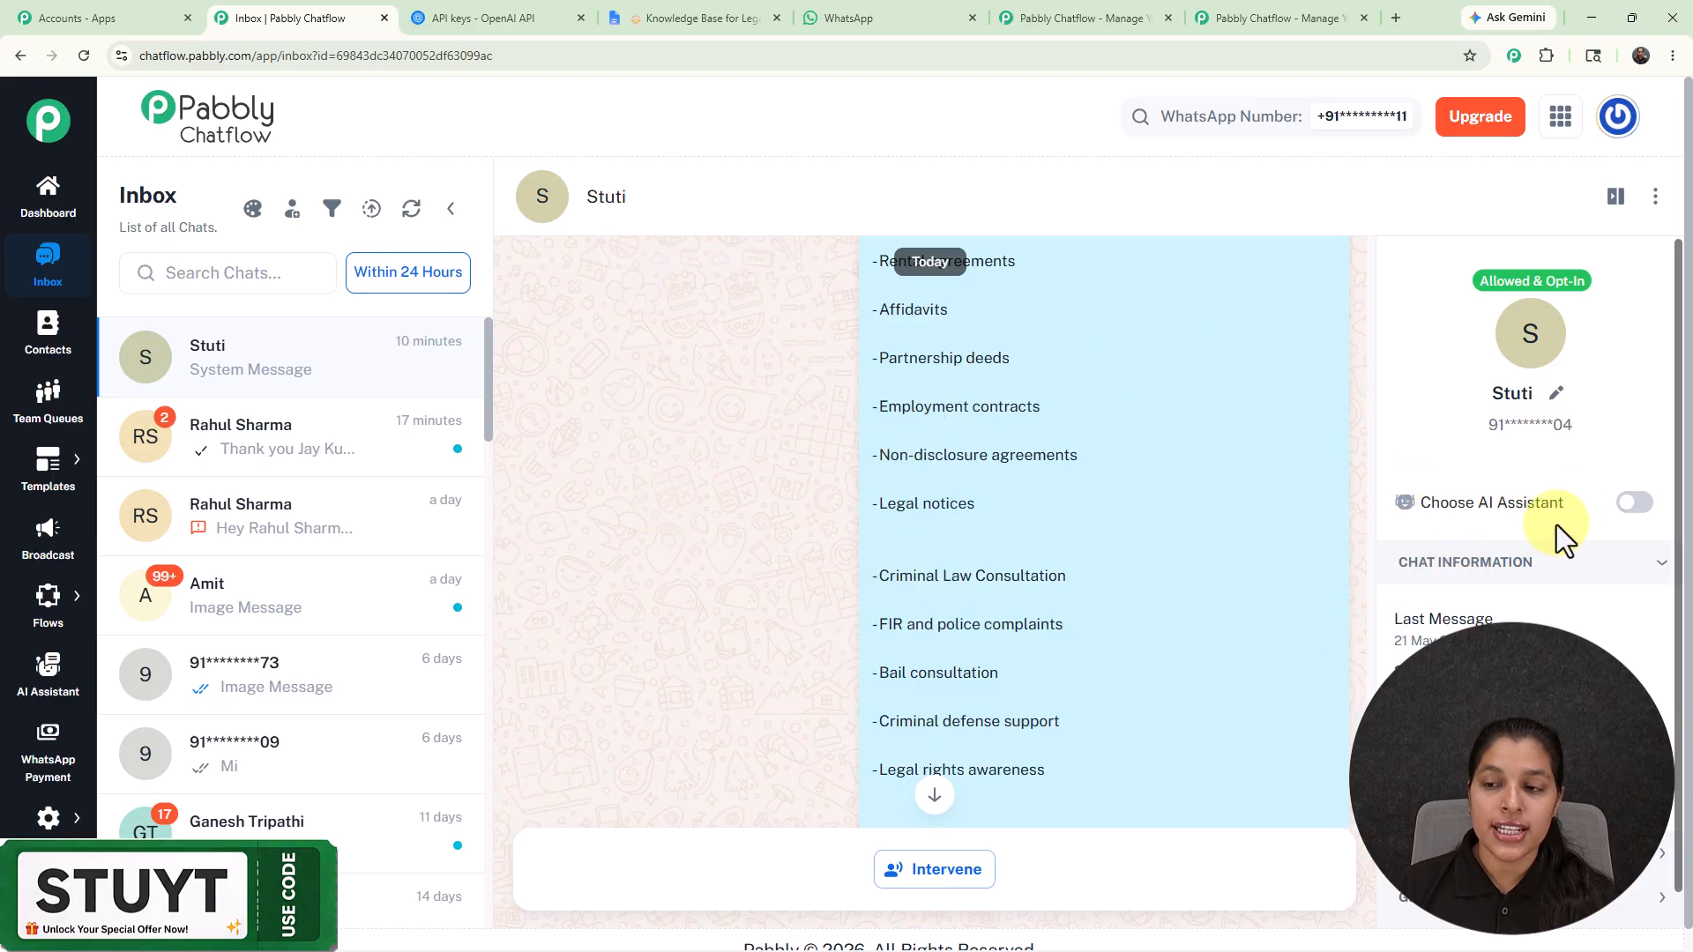
click(1632, 504)
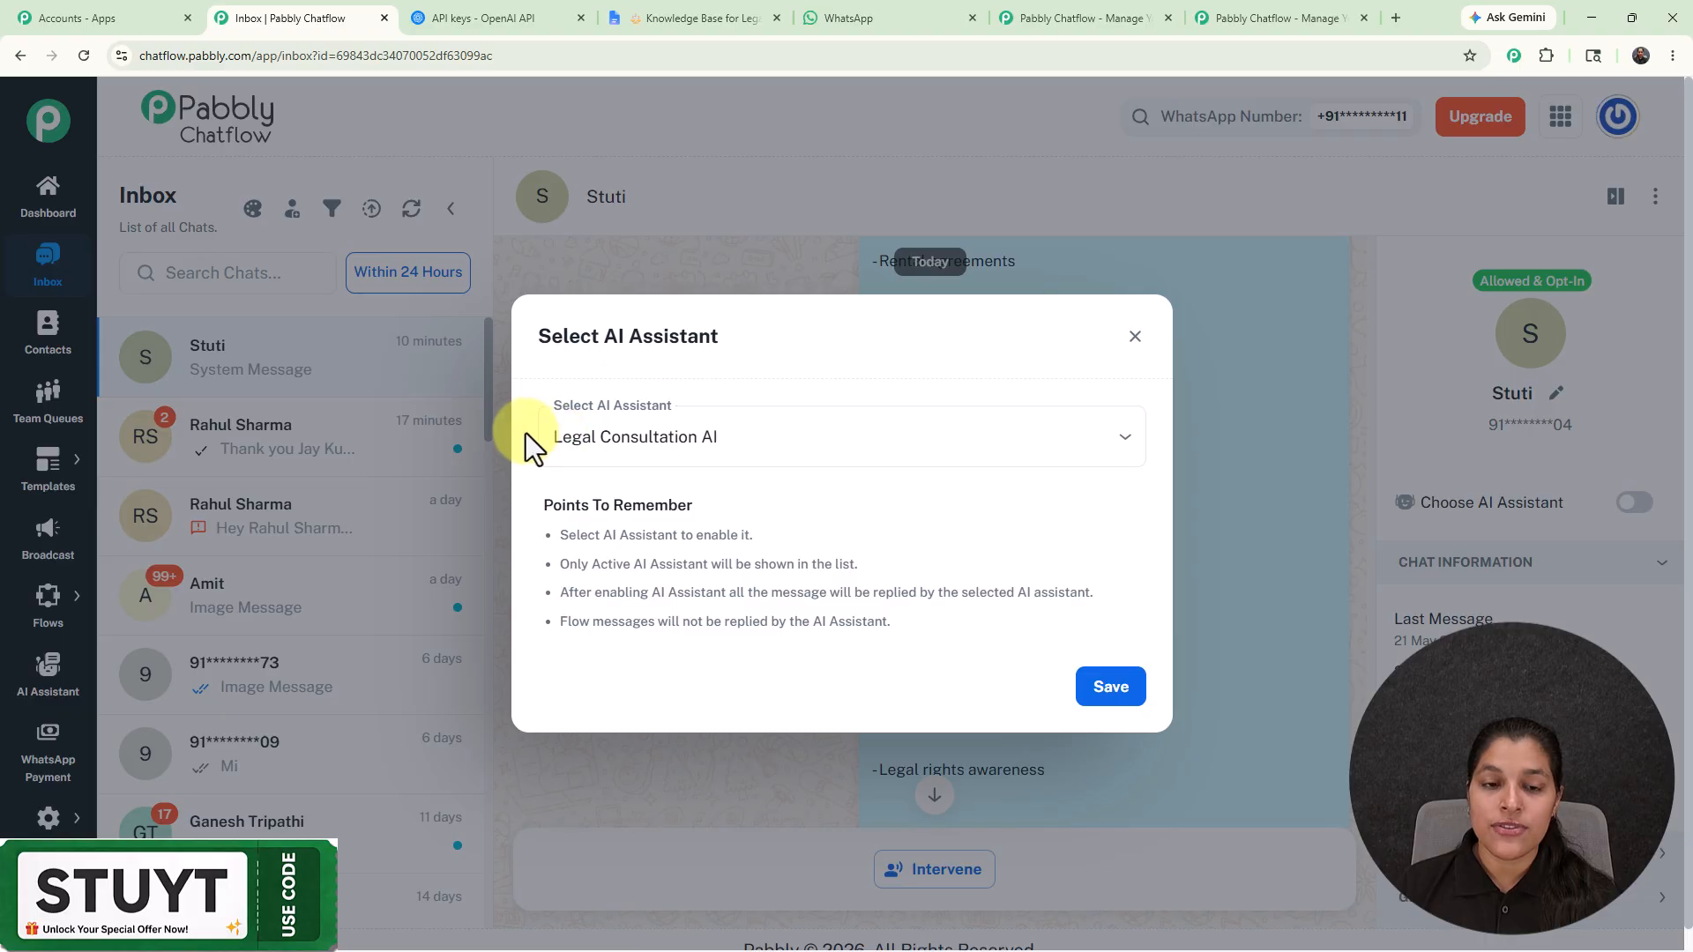
click(723, 436)
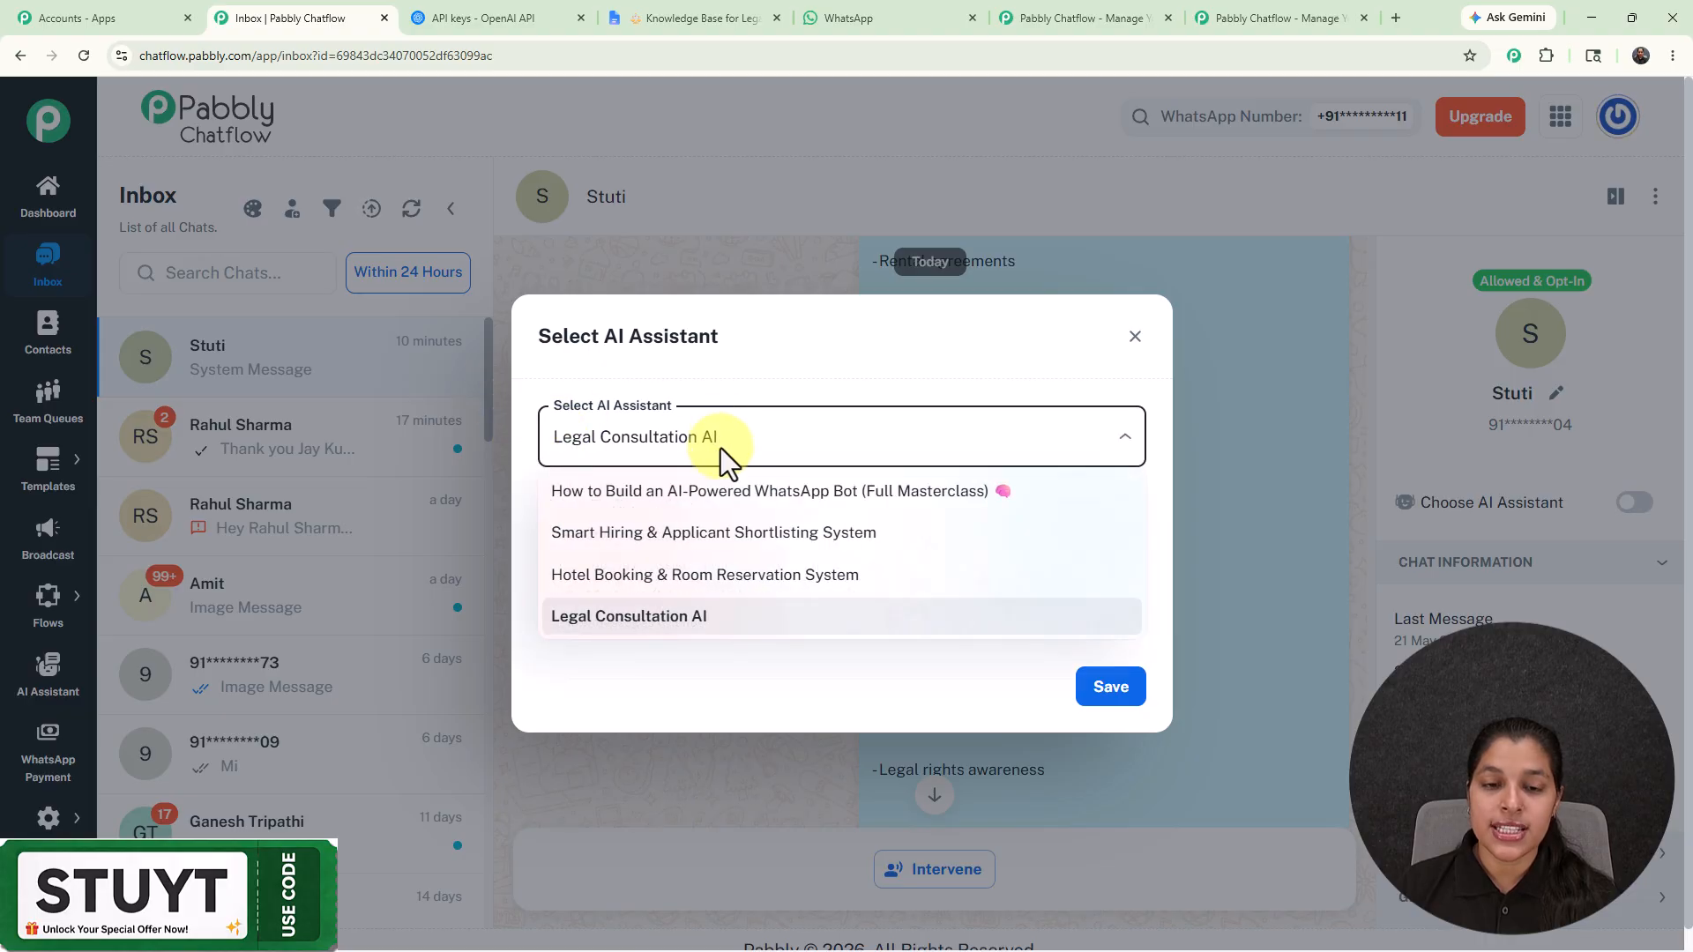
click(719, 494)
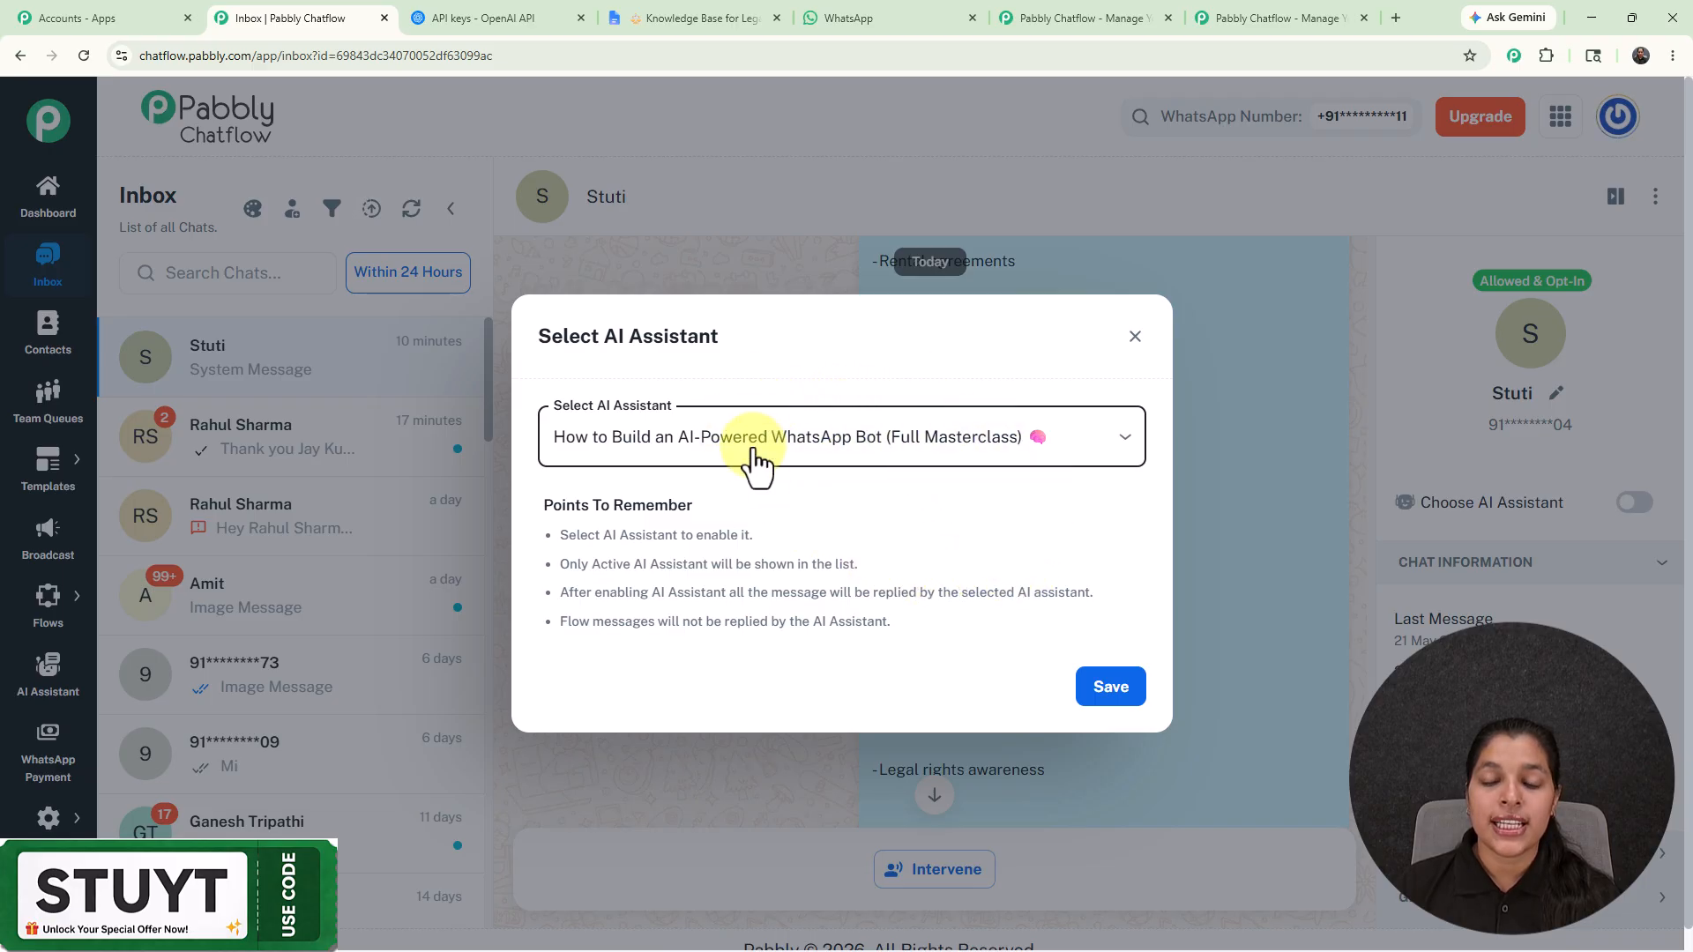
click(1116, 696)
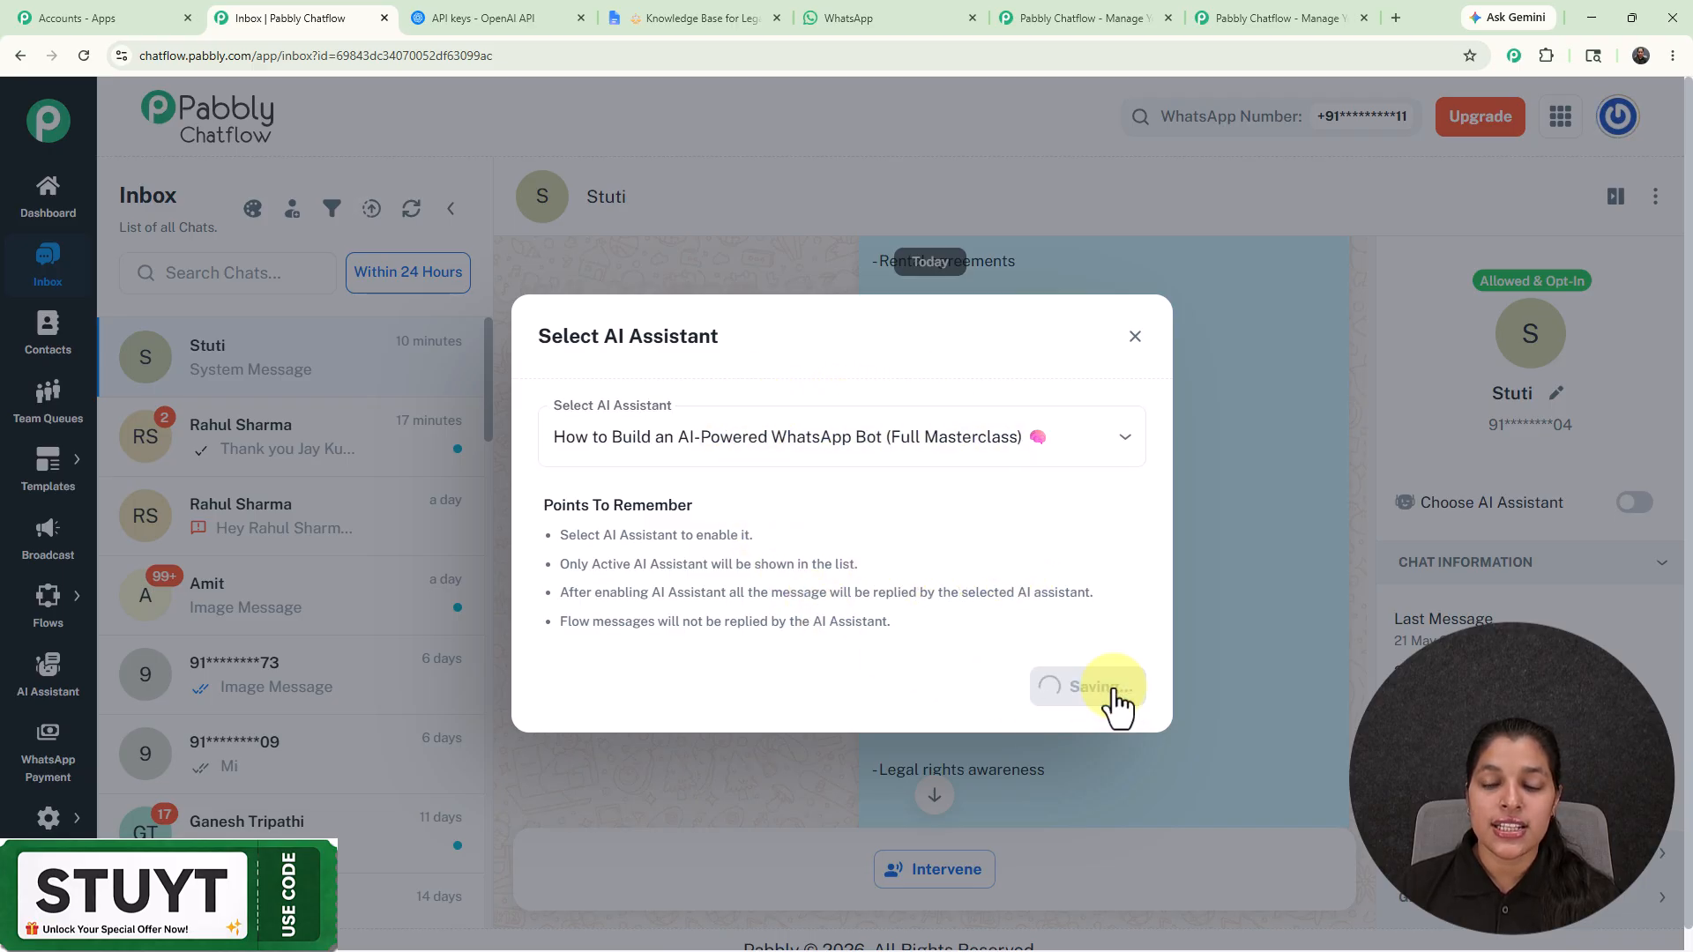